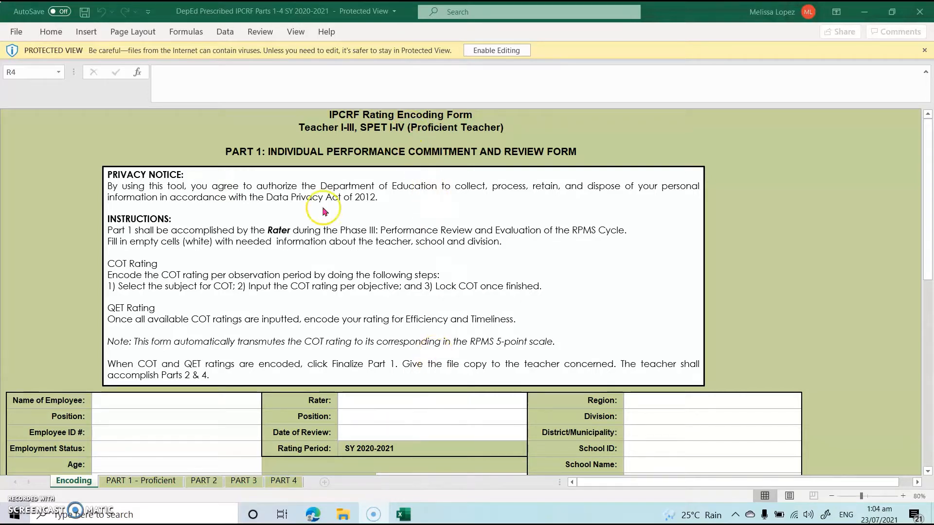
# - Enable editing and the disabled macro content for the downloaded IPCRF workbook
pyautogui.click(494, 51)
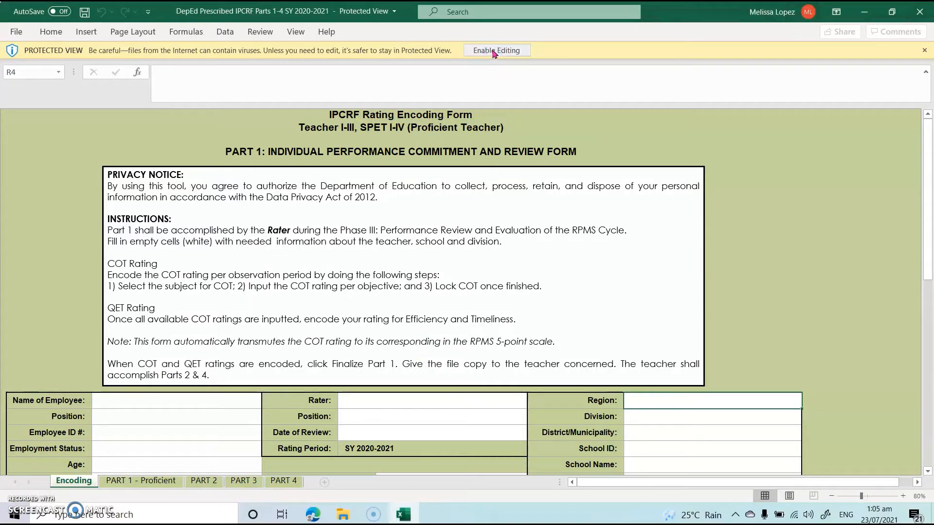
pyautogui.click(493, 51)
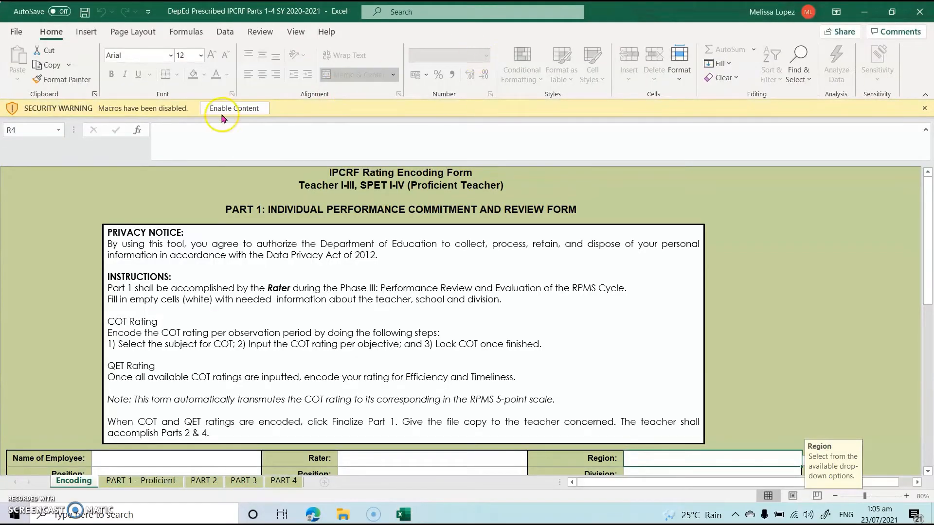
pyautogui.click(220, 111)
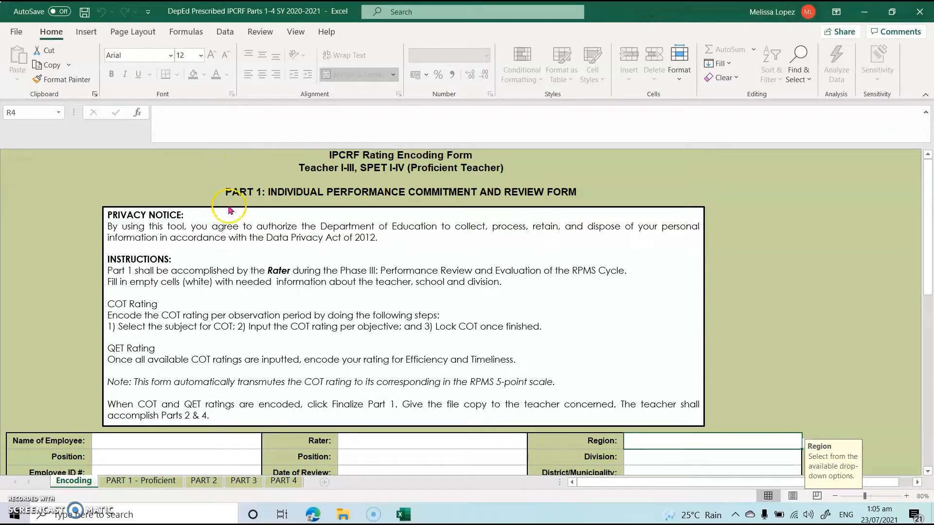
pyautogui.click(226, 231)
pyautogui.click(125, 270)
# - Enter the employee's full name in capitals, last name first, and set the employee's Position to Teacher II
pyautogui.click(929, 472)
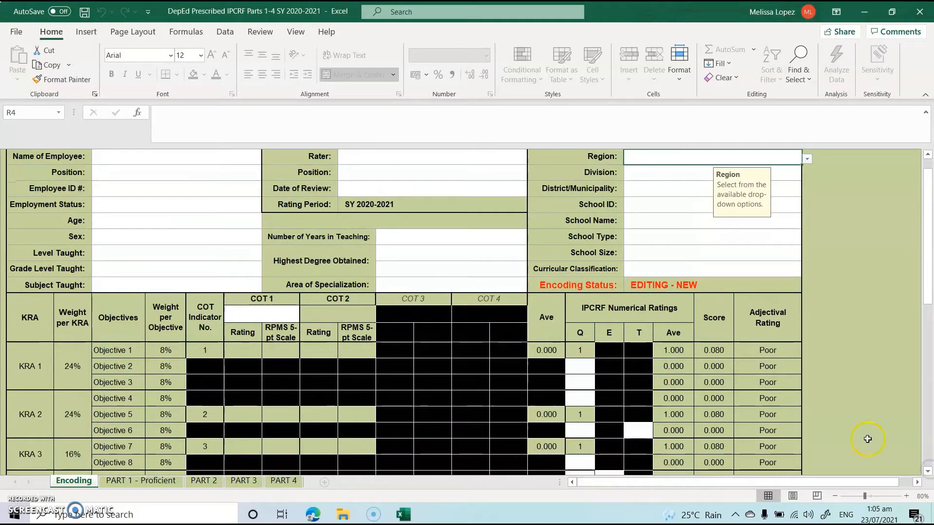
pyautogui.click(150, 158)
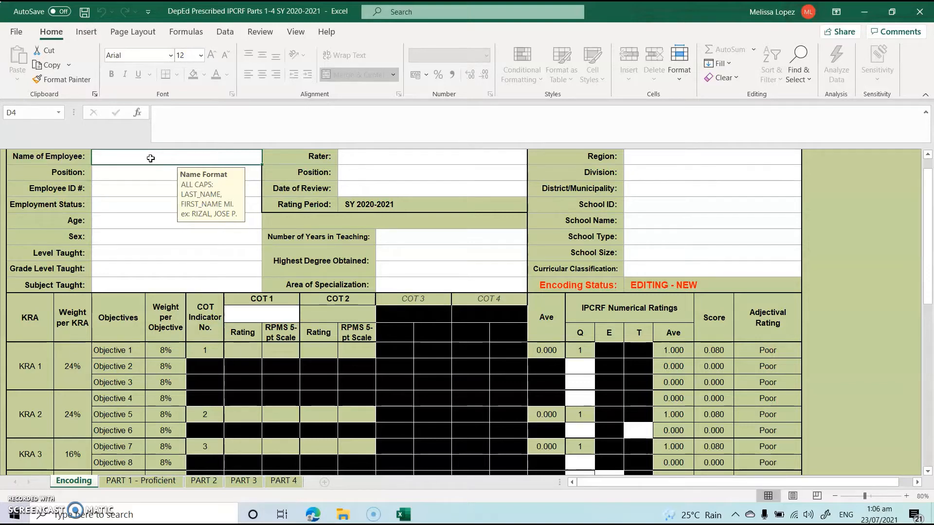
pyautogui.write('DELA CRUZ,')
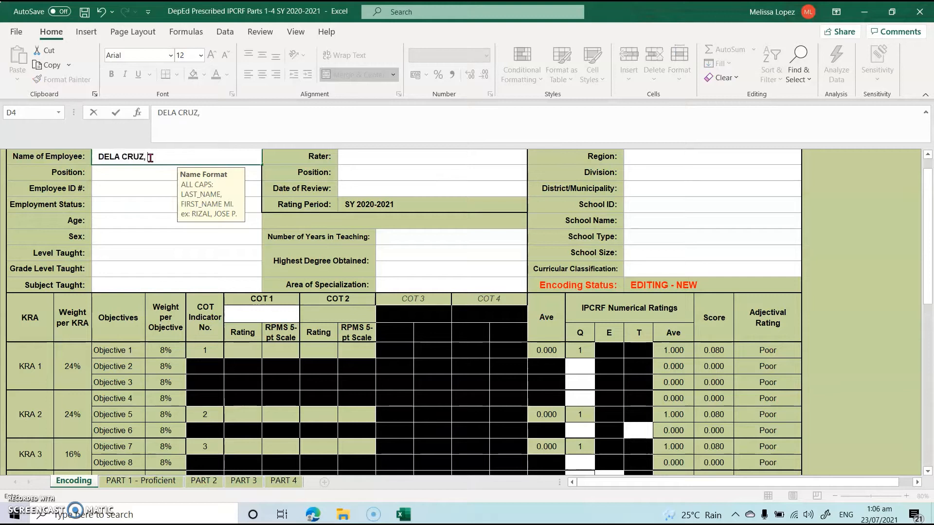
pyautogui.write('ANA L.')
pyautogui.click(166, 174)
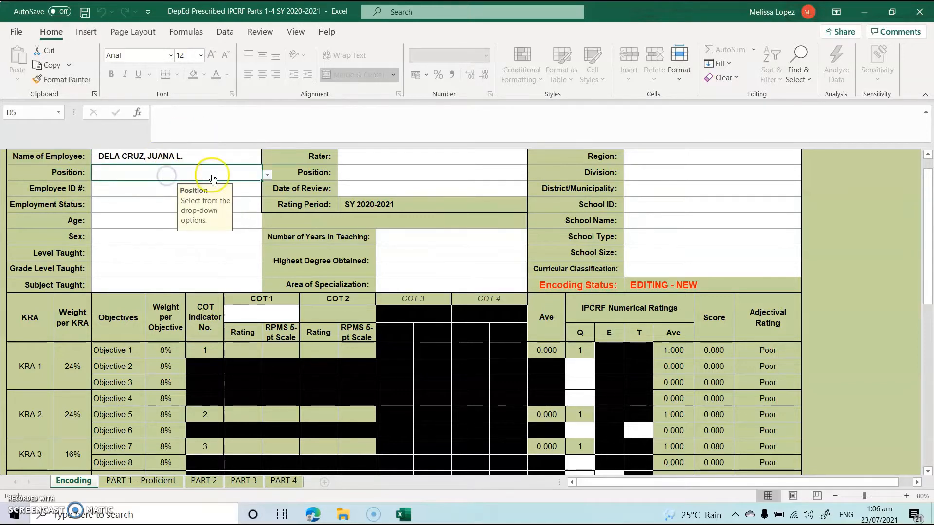
pyautogui.click(267, 175)
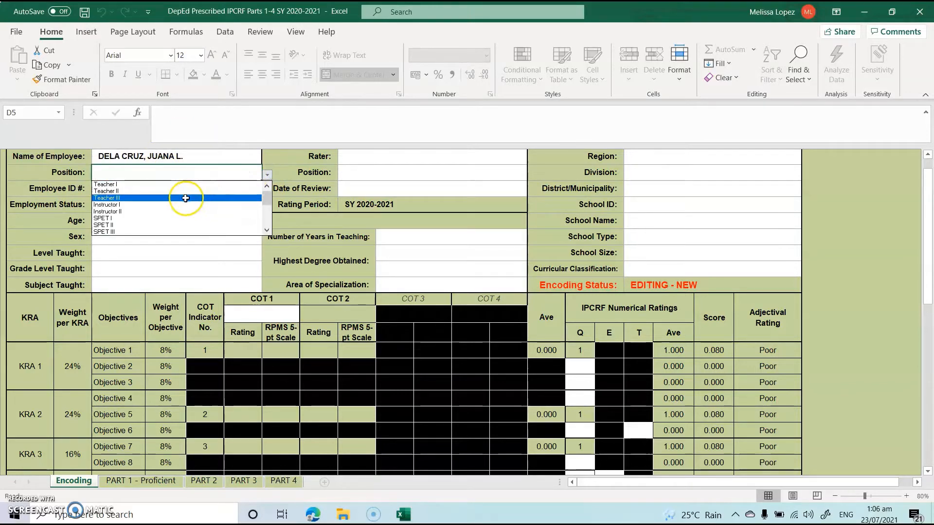
pyautogui.click(166, 191)
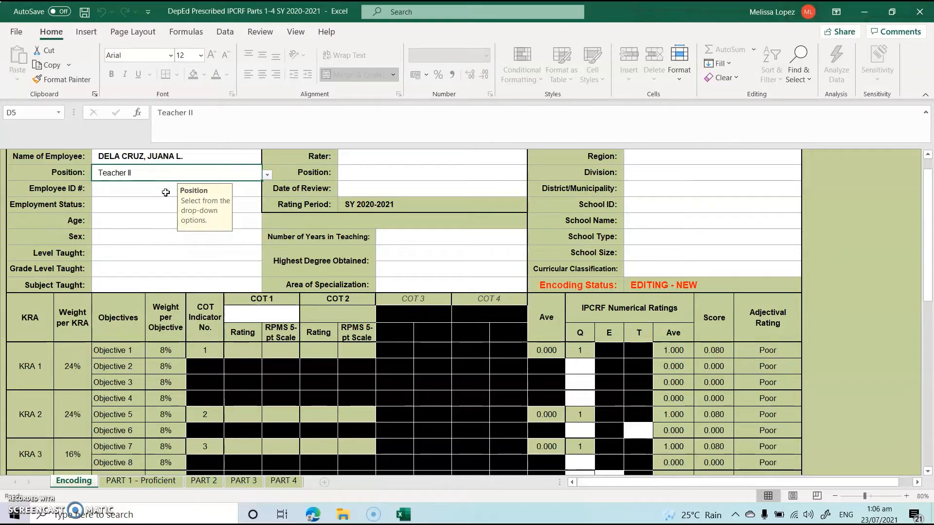
# - Fill in the employee ID number and set the Employment Status to Regular Permanent
pyautogui.click(165, 193)
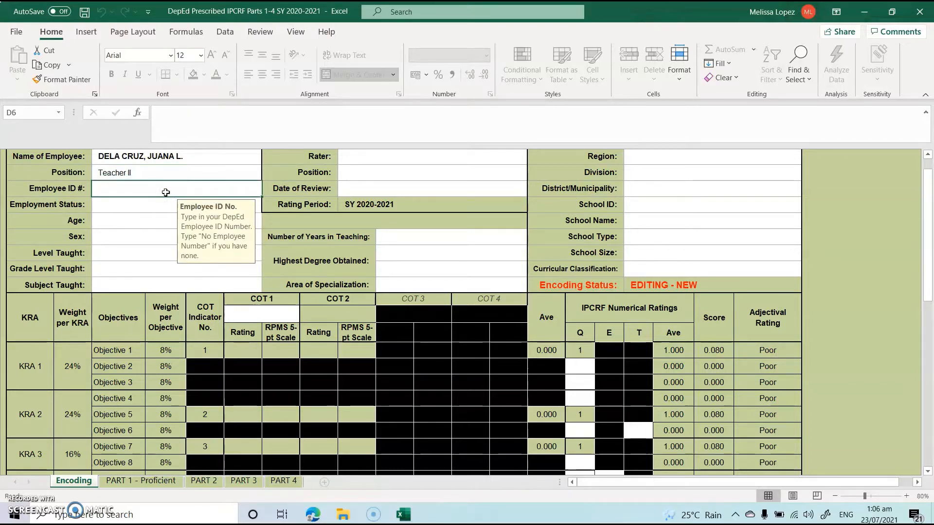
pyautogui.click(235, 194)
pyautogui.write('123')
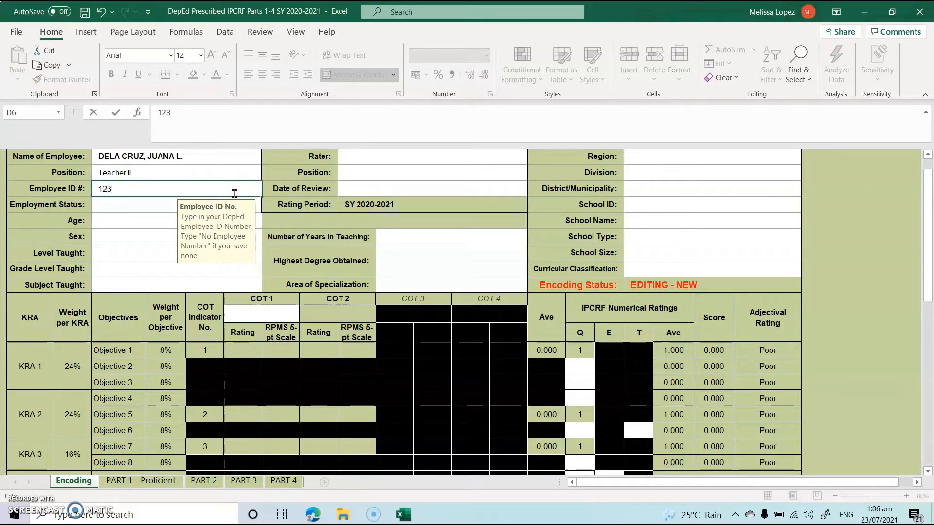
pyautogui.write('456')
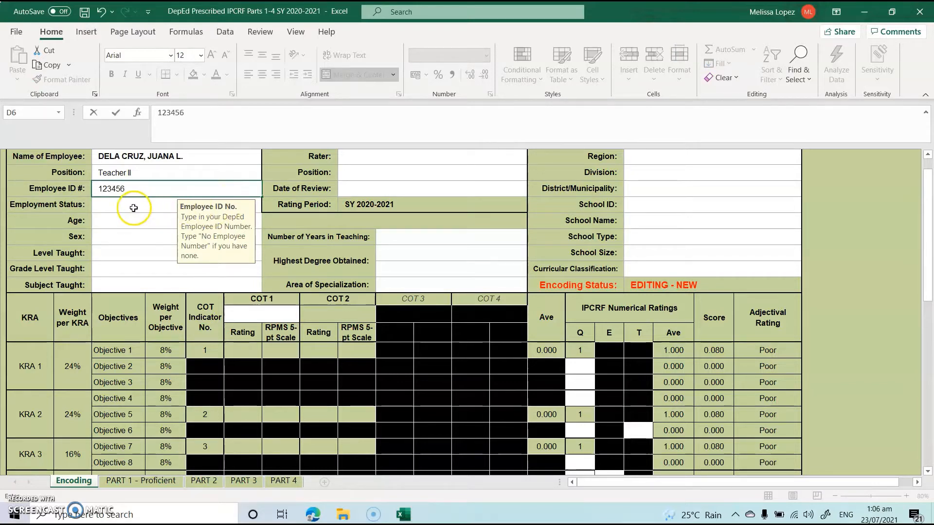
pyautogui.click(234, 206)
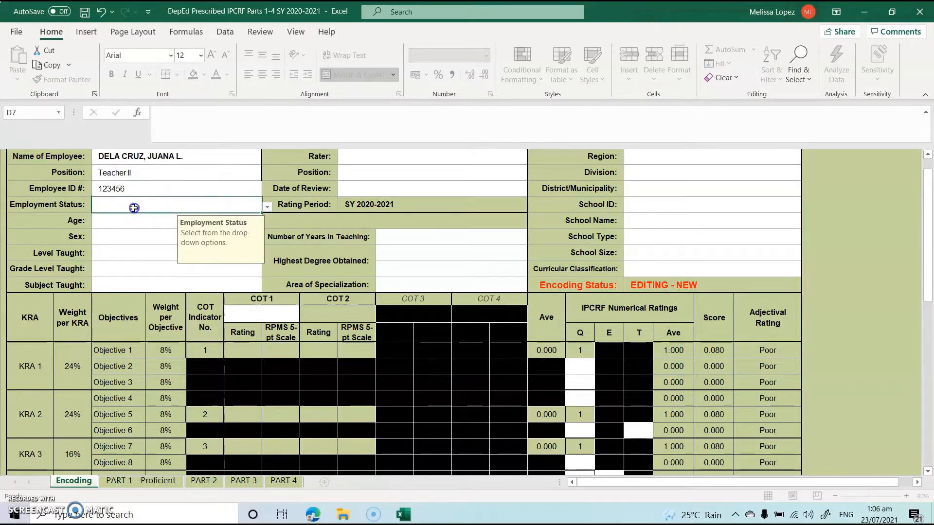
pyautogui.click(268, 207)
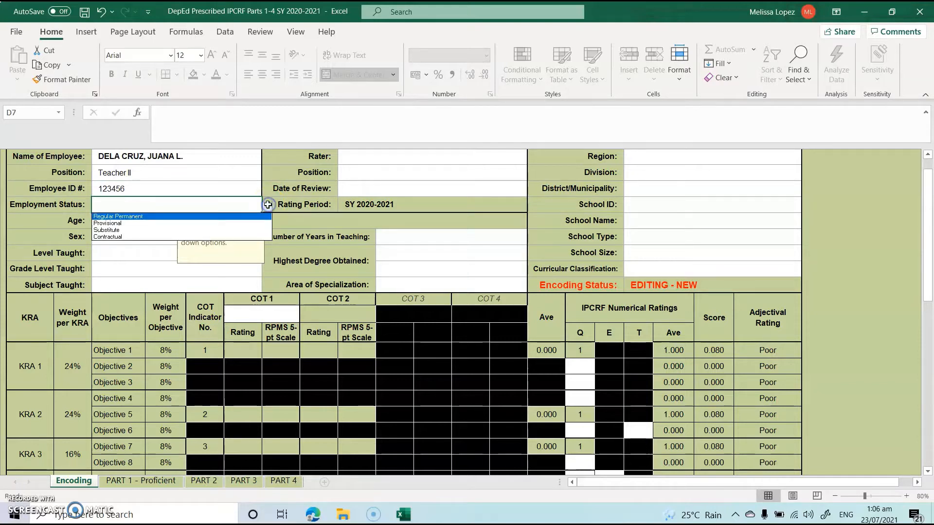
pyautogui.click(152, 218)
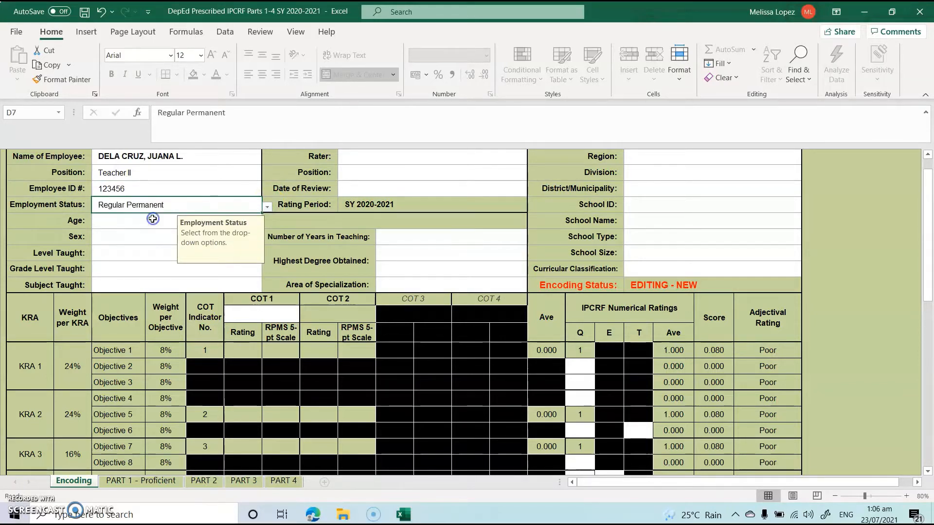
# - Set the employee's Age to 25-30 and Sex to Female
pyautogui.click(144, 224)
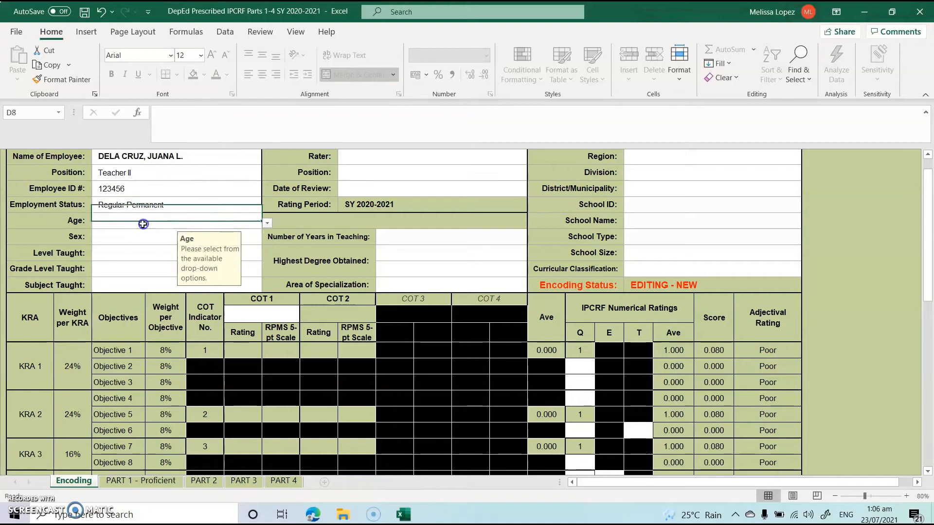
pyautogui.click(267, 223)
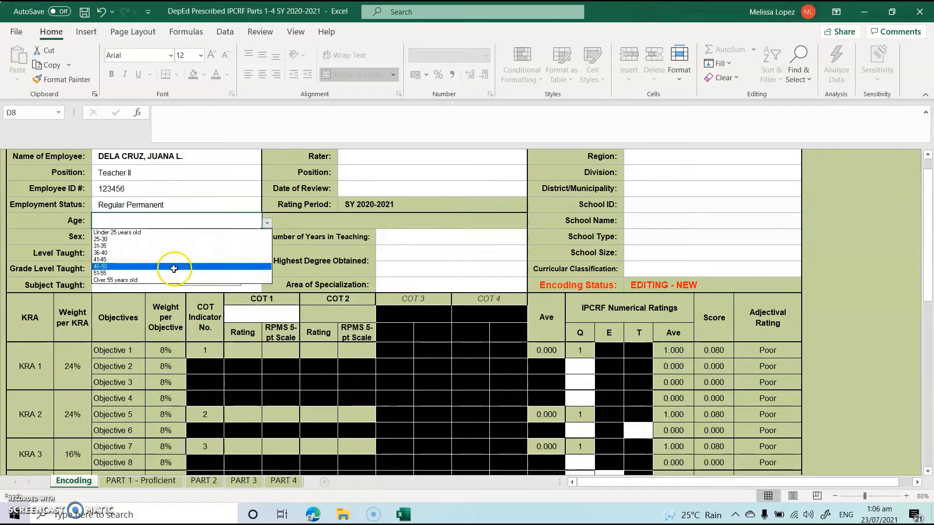
pyautogui.click(121, 240)
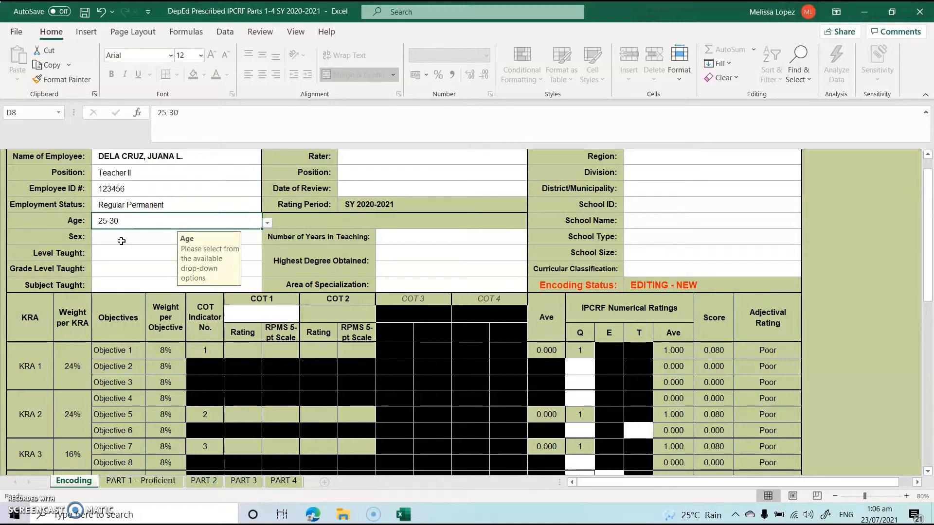
pyautogui.click(121, 241)
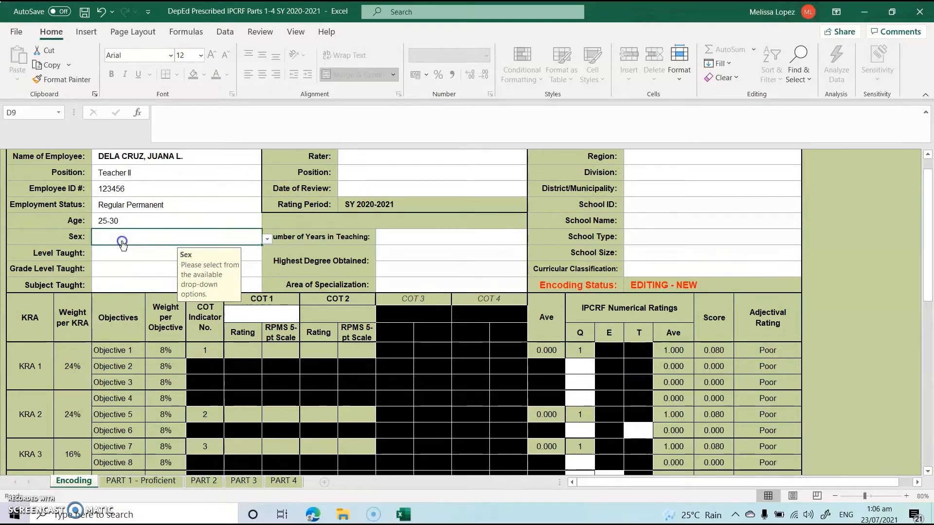
pyautogui.click(266, 236)
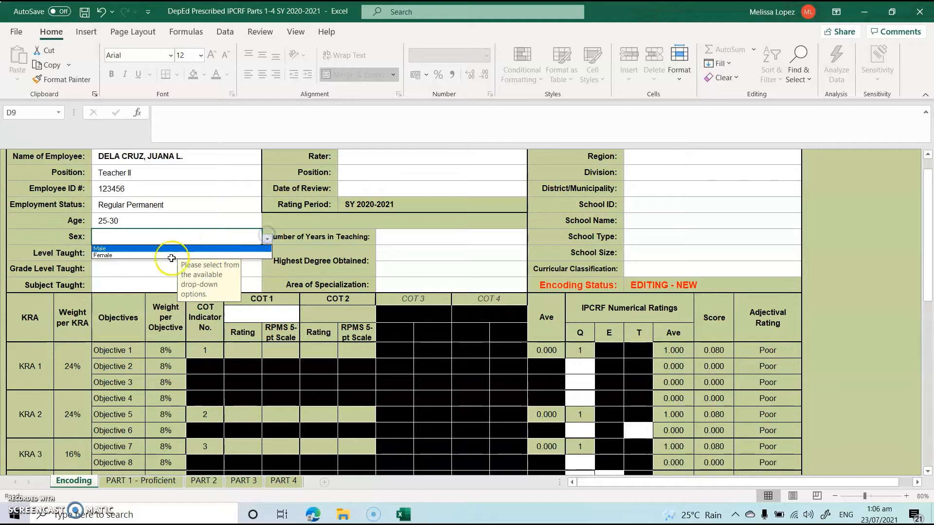
pyautogui.click(155, 256)
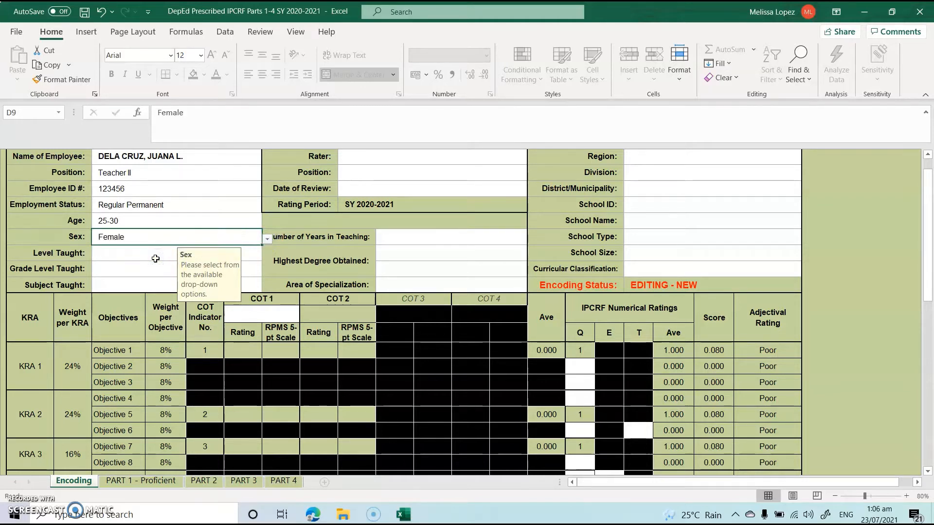
# - Set the school's Curricular Classification to Kinder to Grade 10
pyautogui.click(156, 257)
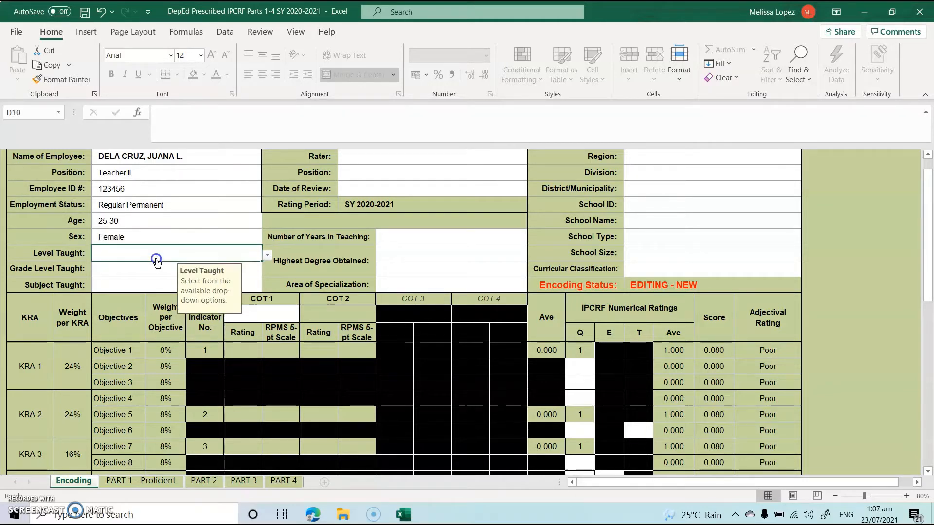
pyautogui.click(267, 254)
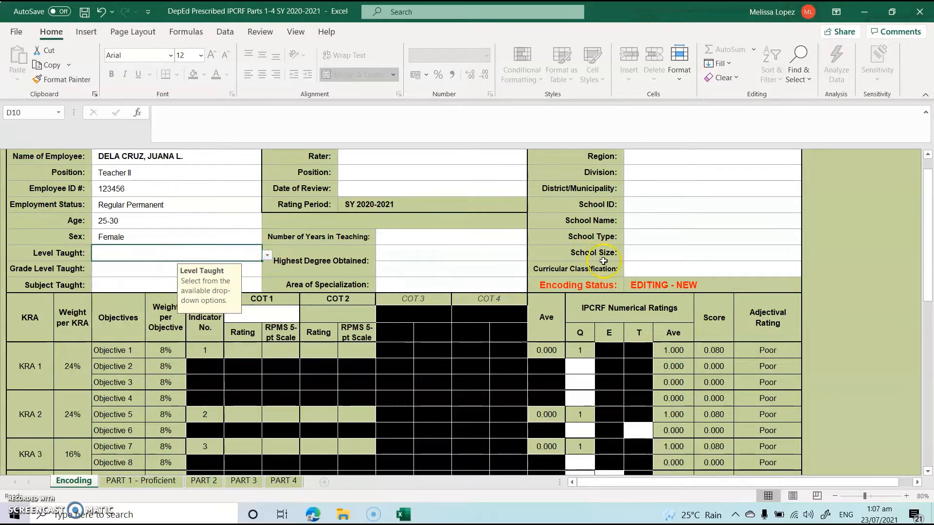
pyautogui.click(548, 271)
pyautogui.click(653, 269)
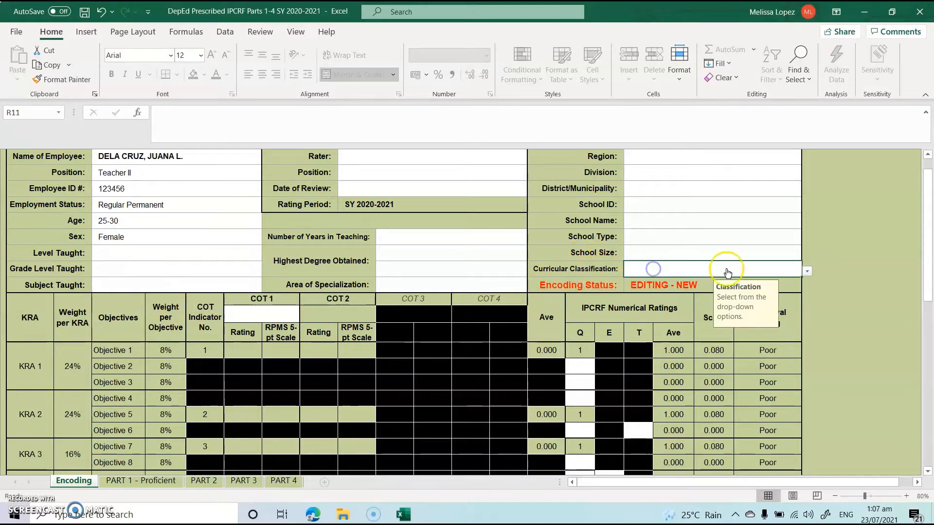
pyautogui.click(809, 270)
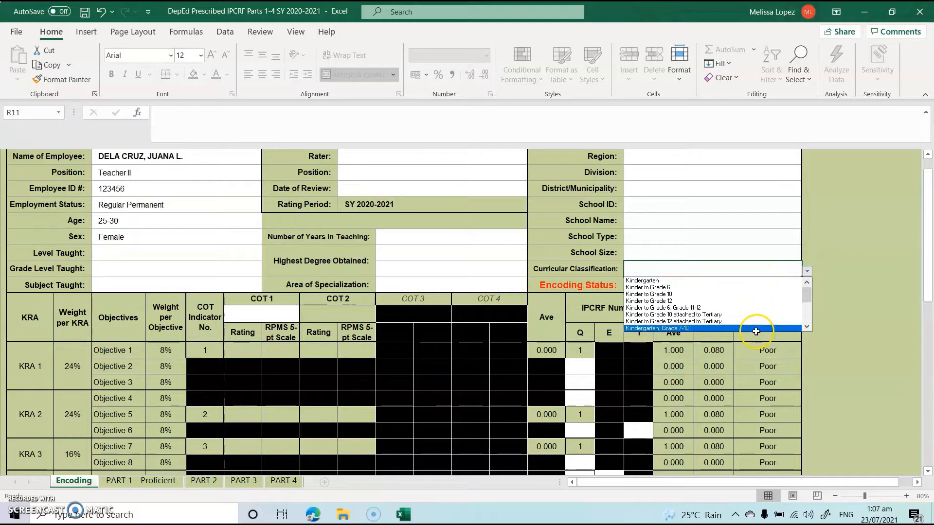
pyautogui.click(707, 295)
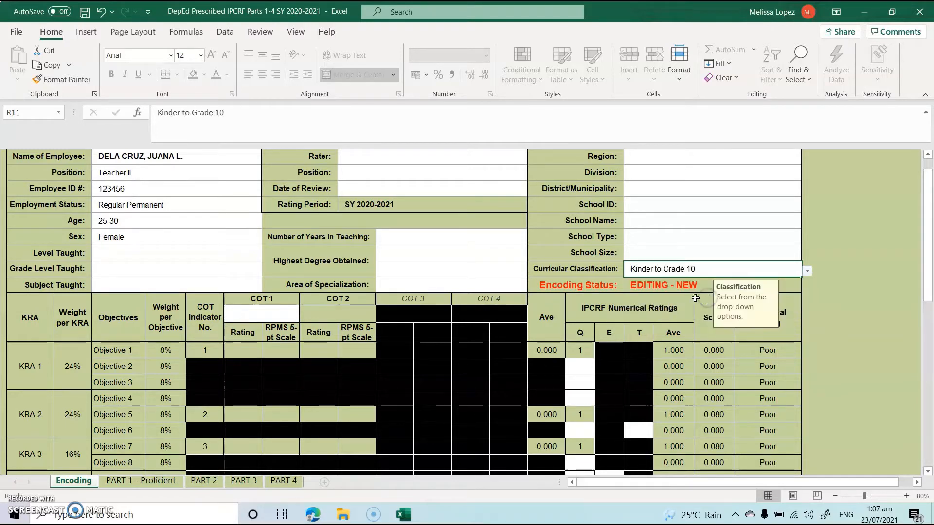
# - Set the Level Taught to Junior High School and the Grade Level Taught to Grade 9
pyautogui.click(106, 256)
pyautogui.click(266, 255)
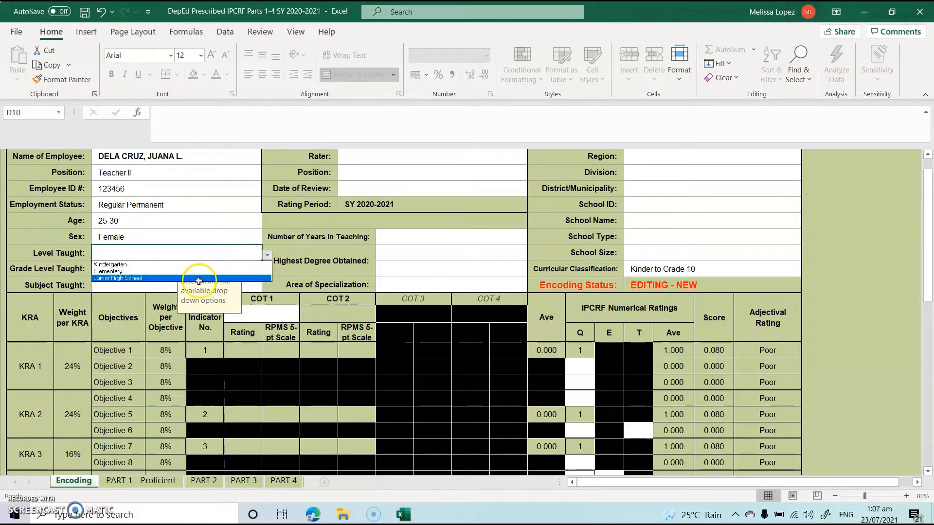
pyautogui.click(199, 278)
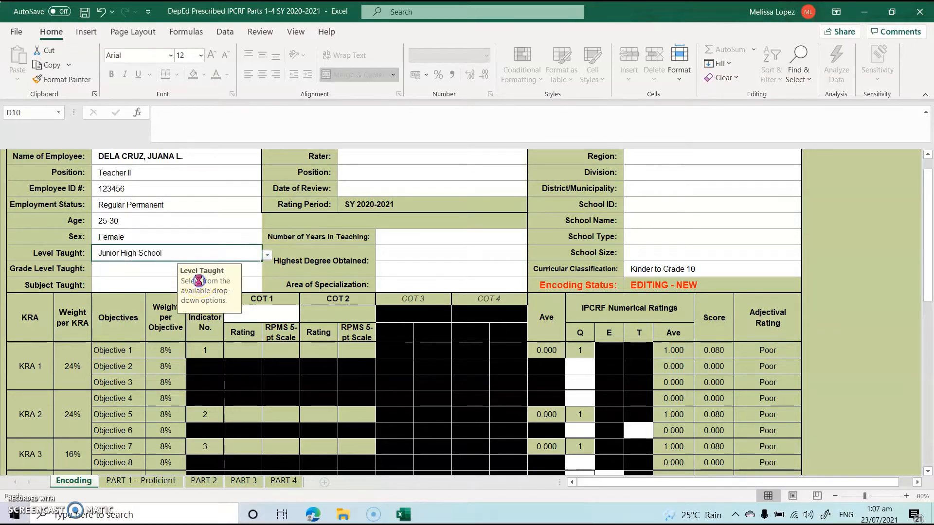
pyautogui.click(139, 272)
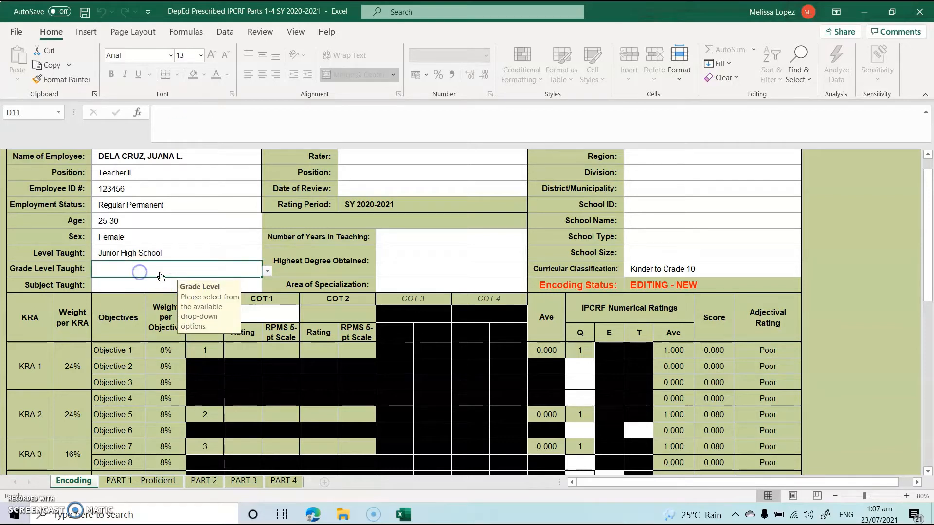
pyautogui.click(267, 271)
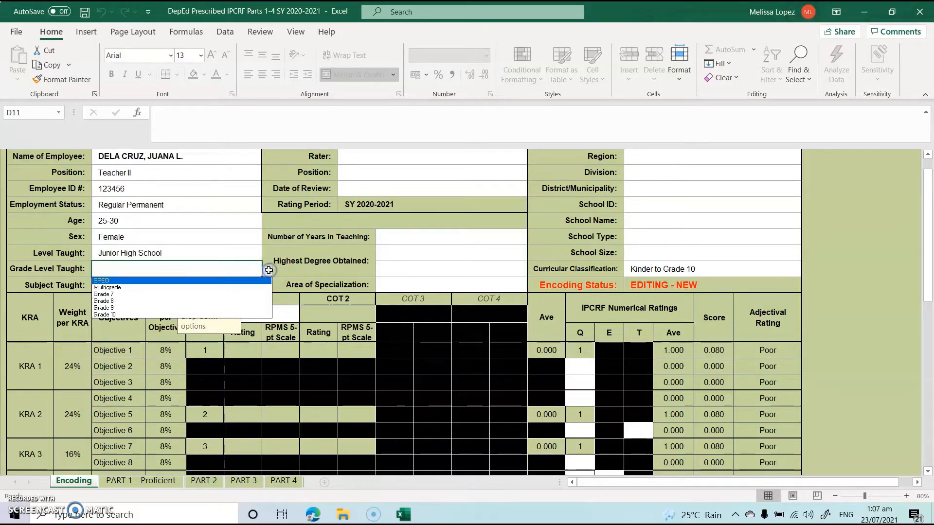
pyautogui.click(173, 308)
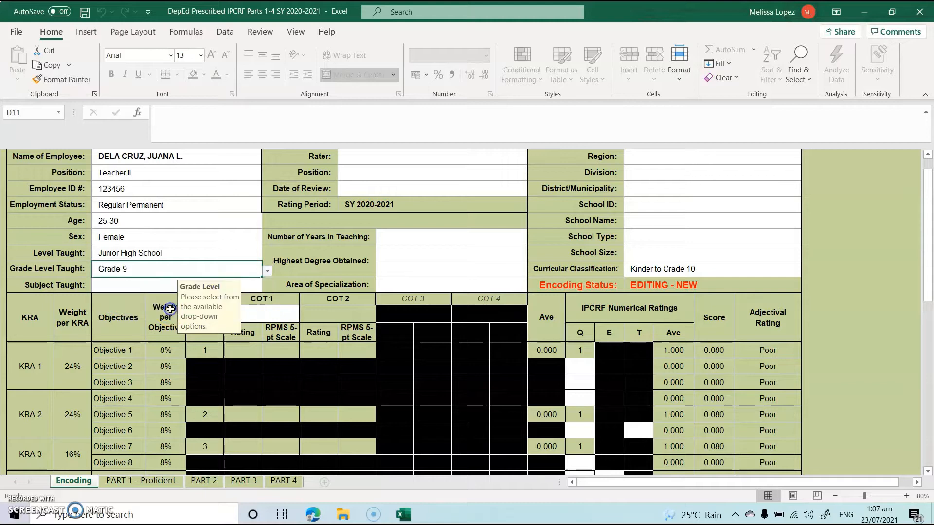
# - Set the employee's Subject Taught to English
pyautogui.click(137, 292)
pyautogui.click(267, 287)
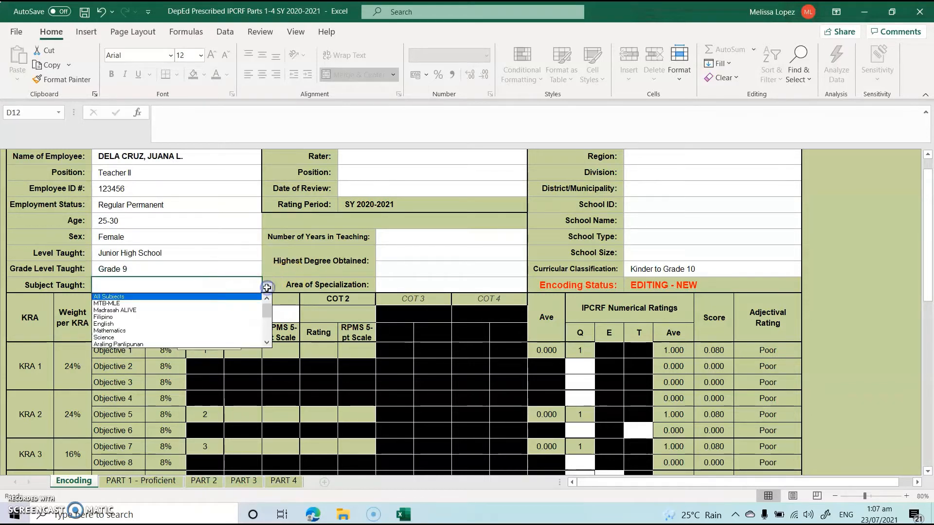
pyautogui.click(179, 325)
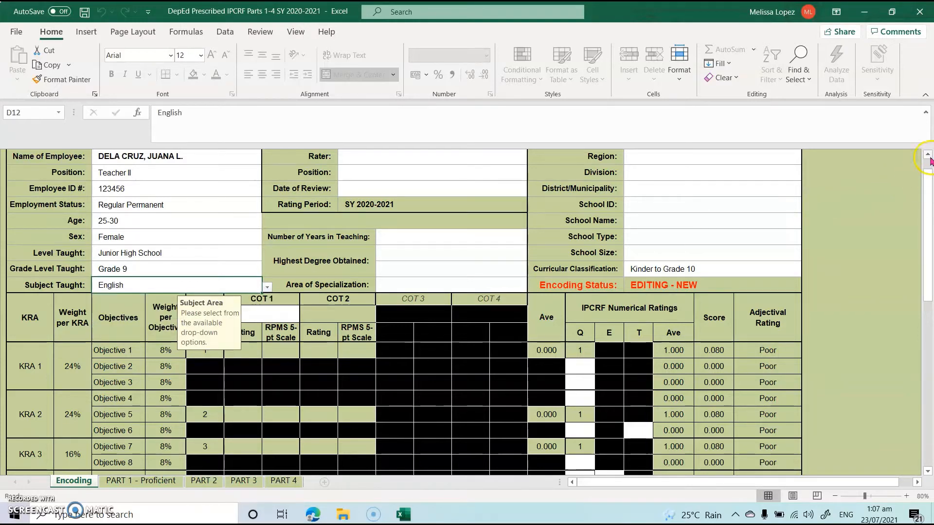
# - Enter the rater's name in last-name-first capitals and set the rater's Position to Principal II
pyautogui.click(380, 159)
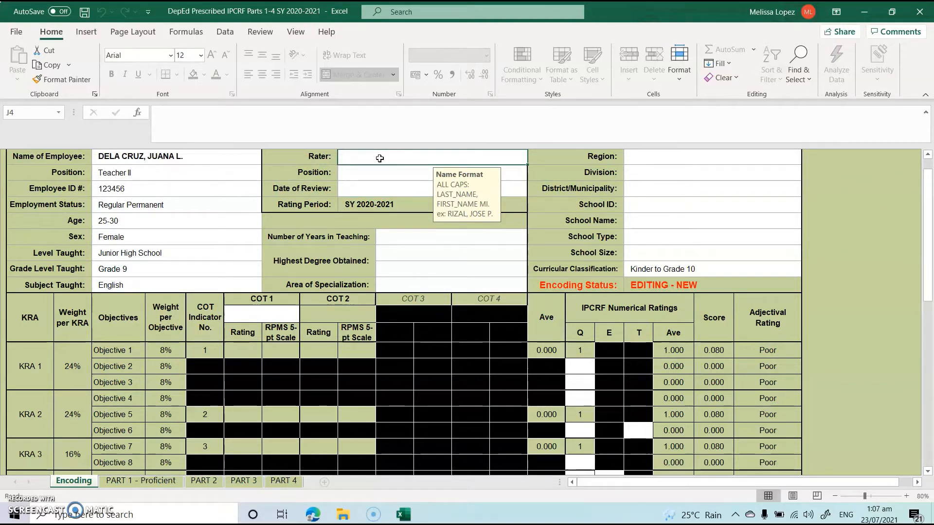
pyautogui.write('RIZ')
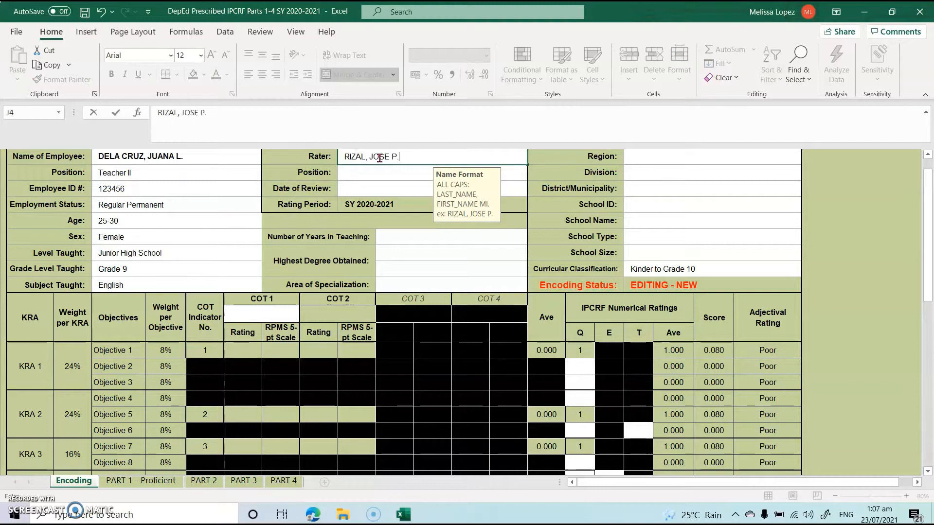
pyautogui.write('AL, JOSE P.')
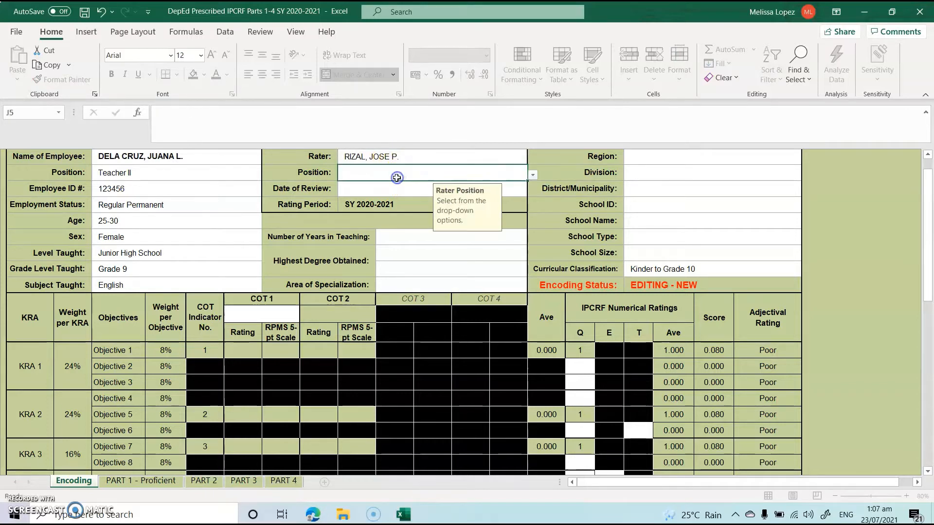
pyautogui.click(397, 179)
pyautogui.click(531, 174)
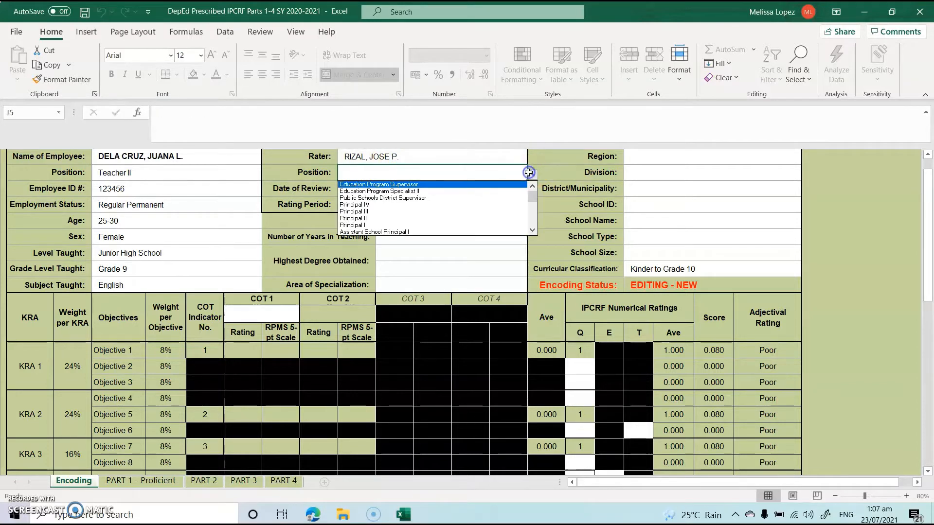
pyautogui.click(382, 202)
pyautogui.click(377, 218)
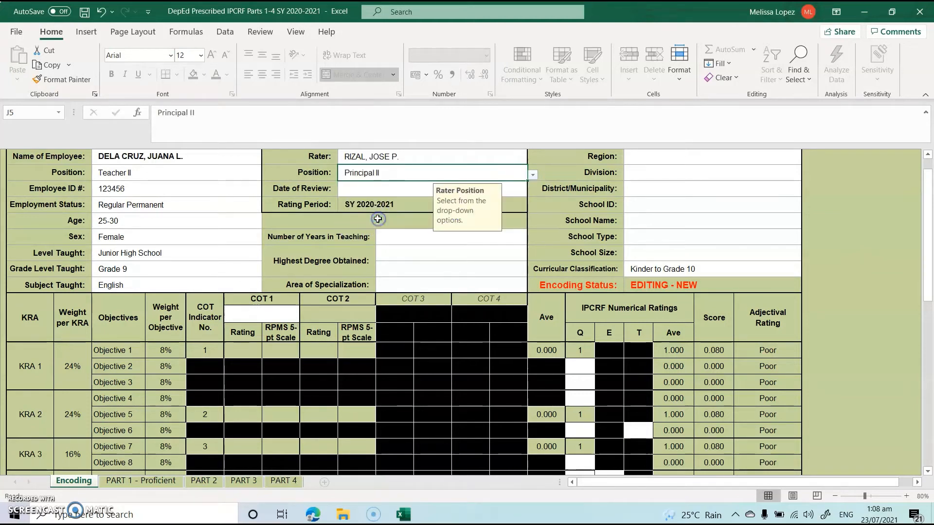
# - Enter 2021-07-23 as the rater's Date of Review
pyautogui.click(357, 188)
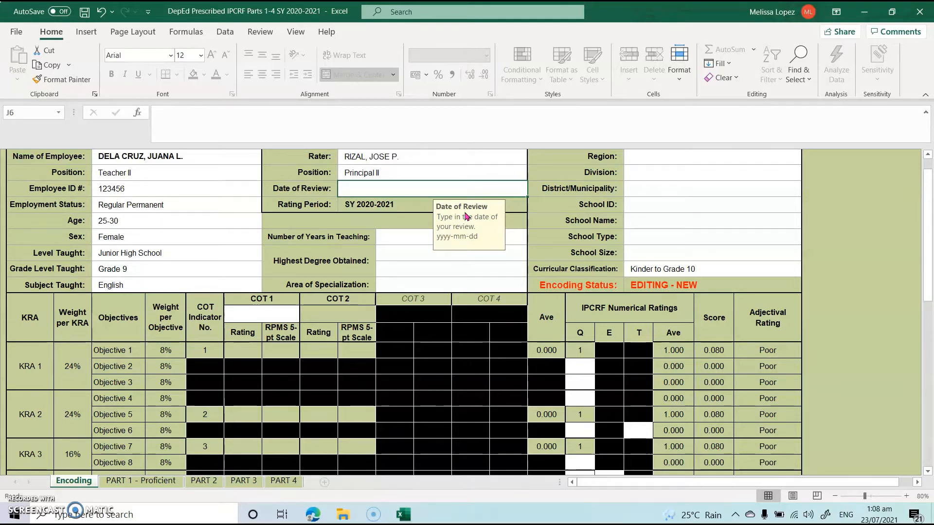
pyautogui.click(385, 191)
pyautogui.write('2')
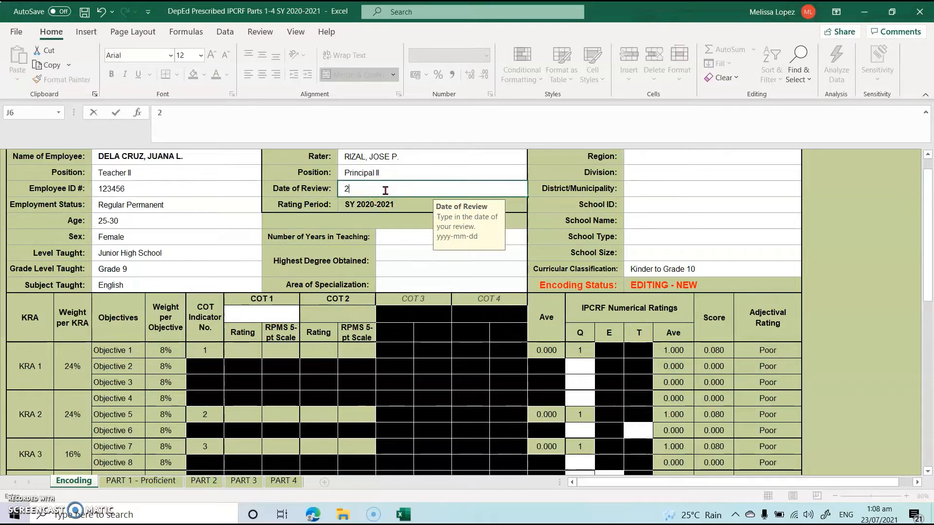
pyautogui.write('021-07-23')
# - Set the employee's Number of Years in Teaching to 4-10 years
pyautogui.click(398, 235)
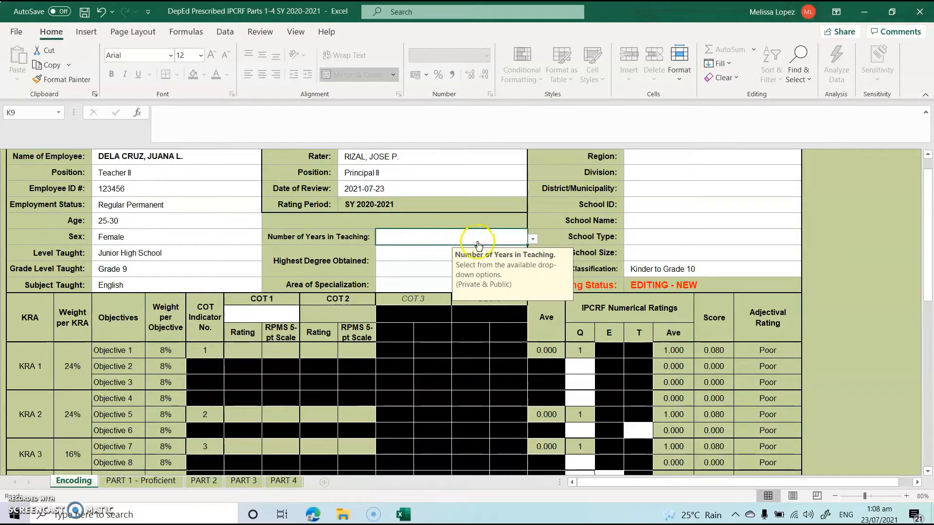
pyautogui.click(535, 238)
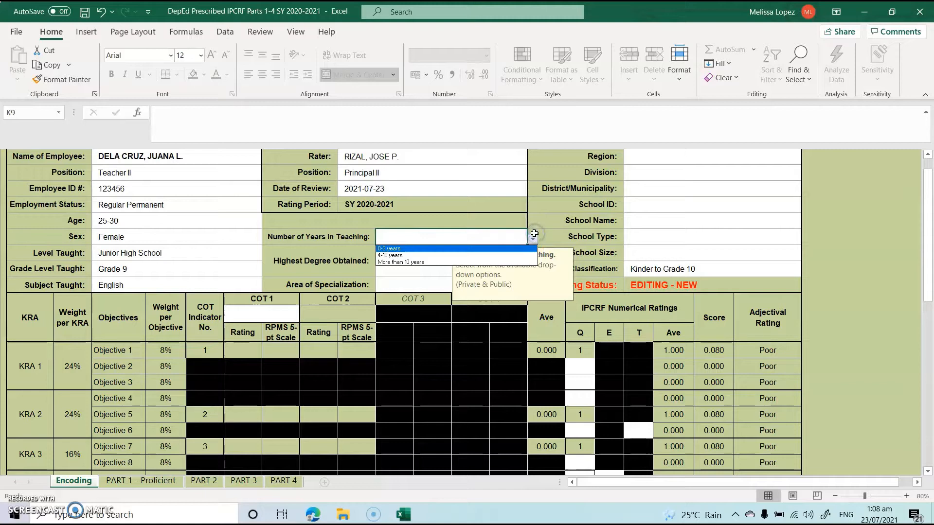
pyautogui.click(477, 255)
# - Set the employee's Highest Degree Obtained to Bachelor's Degree
pyautogui.click(406, 256)
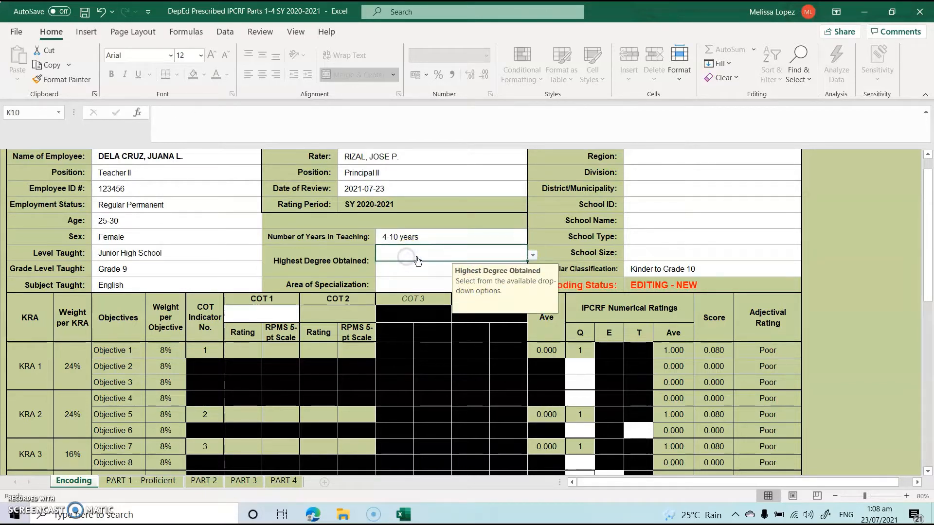
pyautogui.click(533, 255)
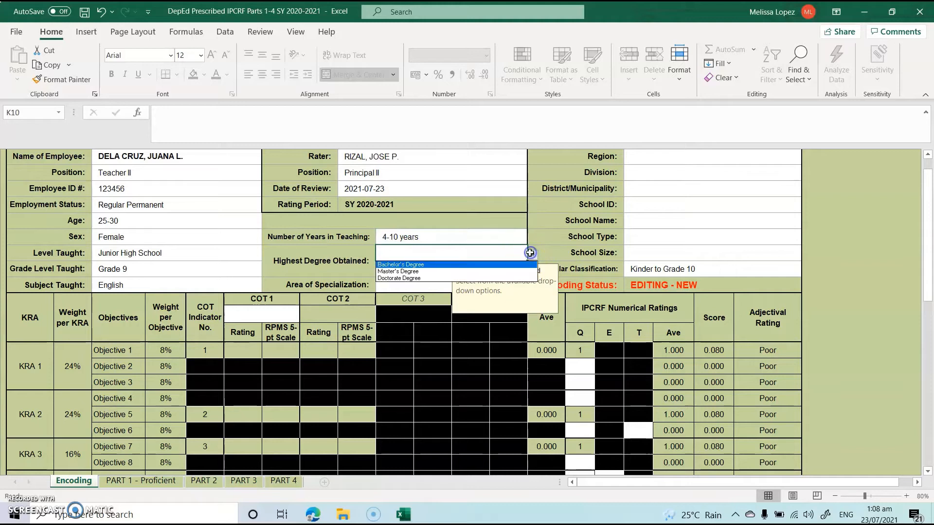
pyautogui.click(444, 274)
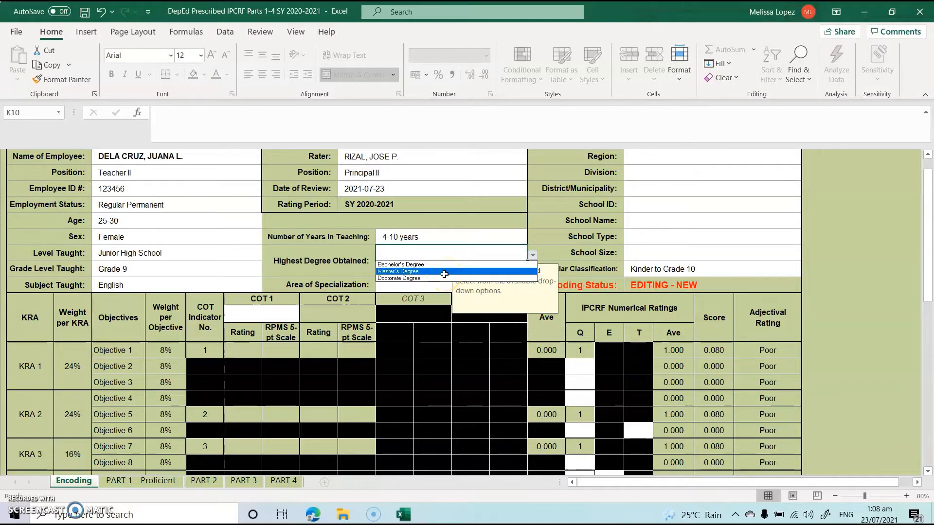
pyautogui.click(444, 274)
pyautogui.hotkey('alt', 'Down')
pyautogui.click(392, 265)
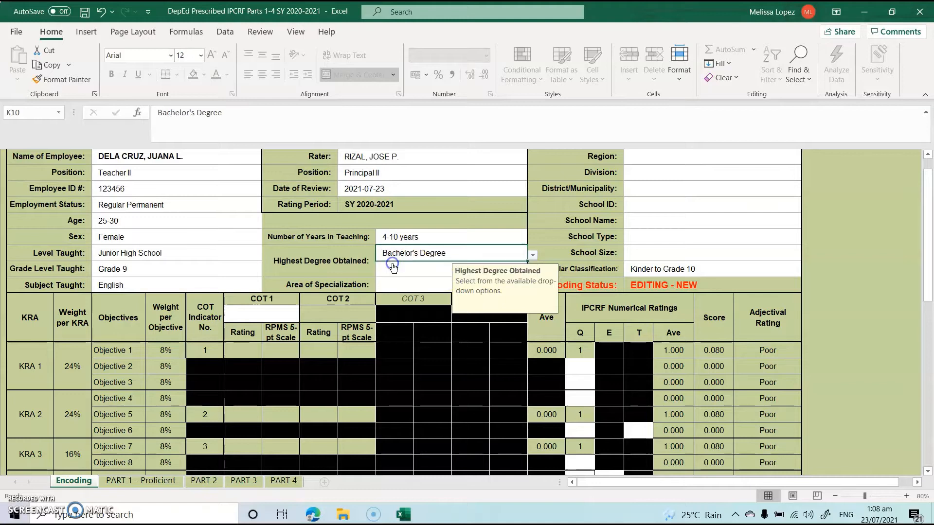
pyautogui.click(392, 269)
# - Change the Highest Degree Obtained to Master's Degree and go to the specification cell beneath it
pyautogui.click(418, 254)
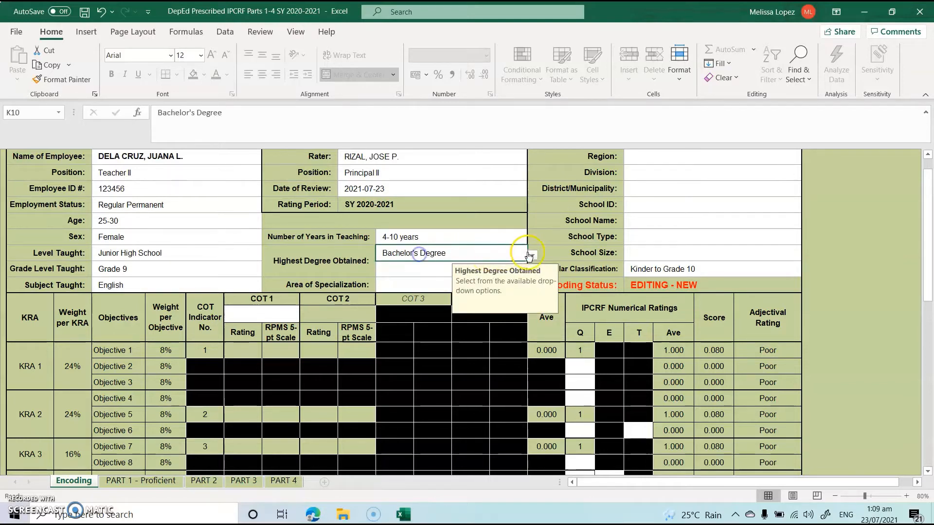
pyautogui.click(530, 256)
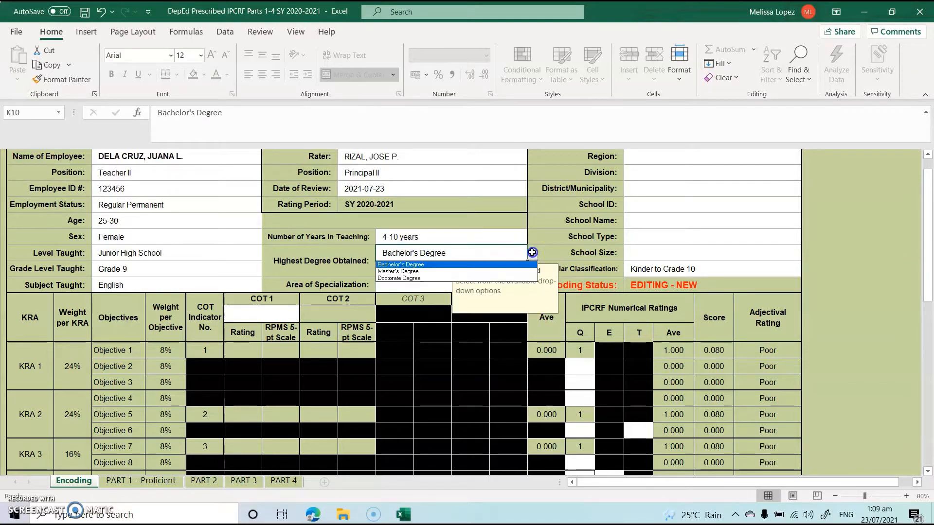
pyautogui.click(428, 271)
pyautogui.click(395, 272)
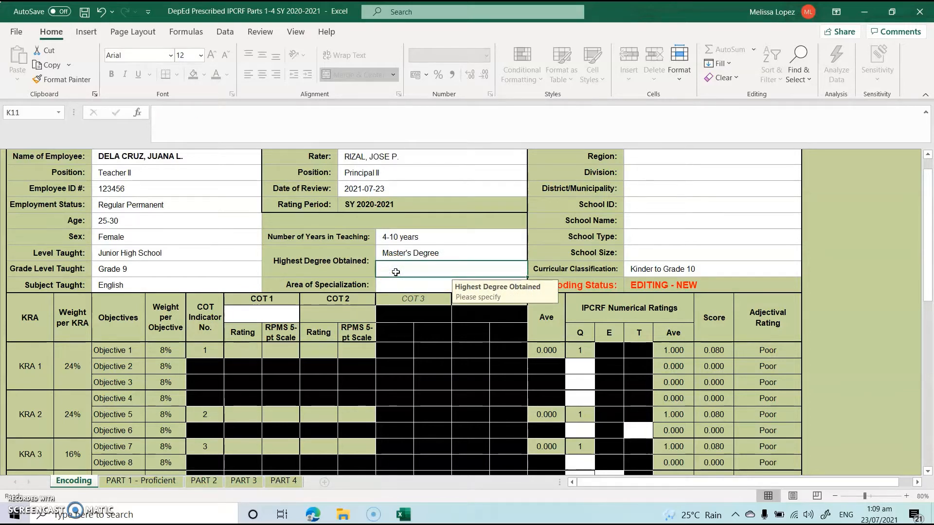
# - Enter 36 UNITS EARNED as the specification of the highest degree and erase it again
pyautogui.write('36 ')
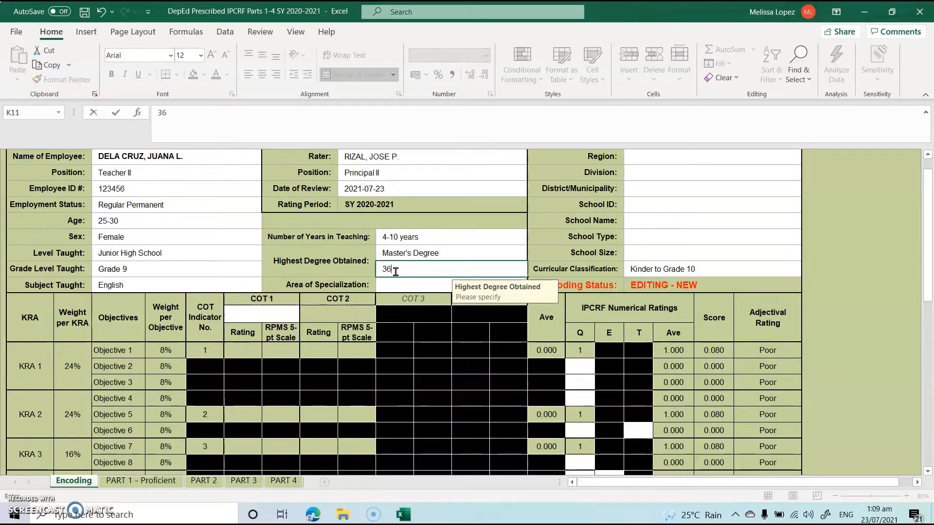
pyautogui.write('UNITS EARNED')
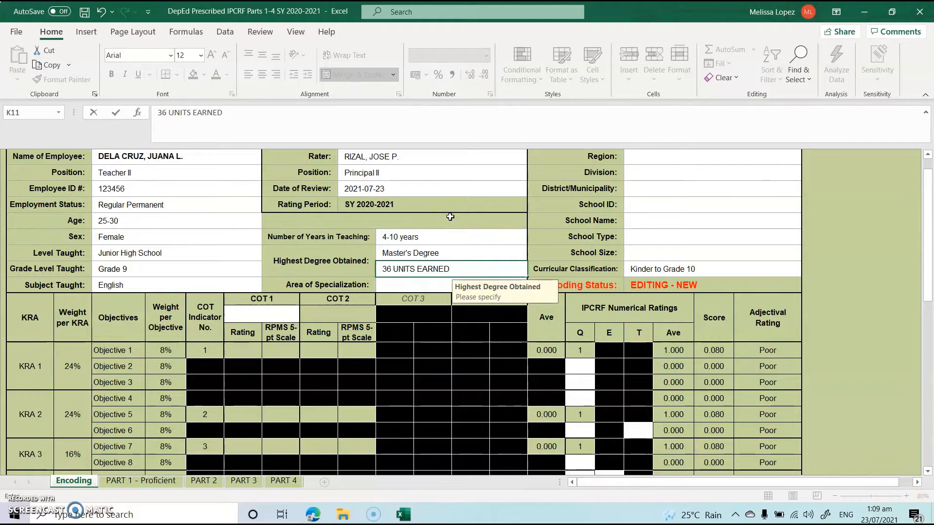
pyautogui.press('BackSpace')
pyautogui.press('BackSpace')
pyautogui.press('BackSpace')
pyautogui.press('BackSpace')
pyautogui.press('BackSpace')
pyautogui.press('BackSpace')
pyautogui.press('BackSpace')
pyautogui.press('BackSpace')
pyautogui.press('BackSpace')
pyautogui.press('BackSpace')
pyautogui.press('BackSpace')
pyautogui.press('BackSpace')
pyautogui.press('BackSpace')
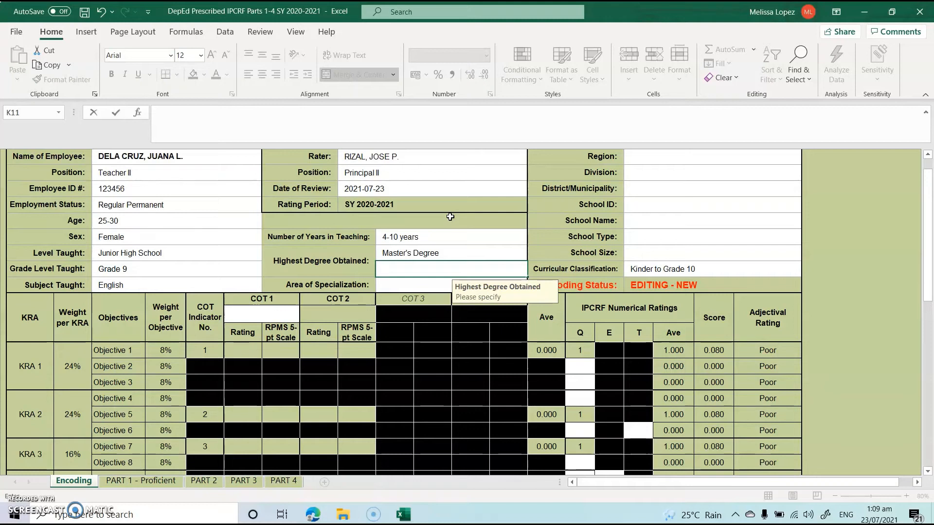
# - Specify the highest degree as GRADUATED and set the Area of Specialization to English
pyautogui.write('GRADUATED')
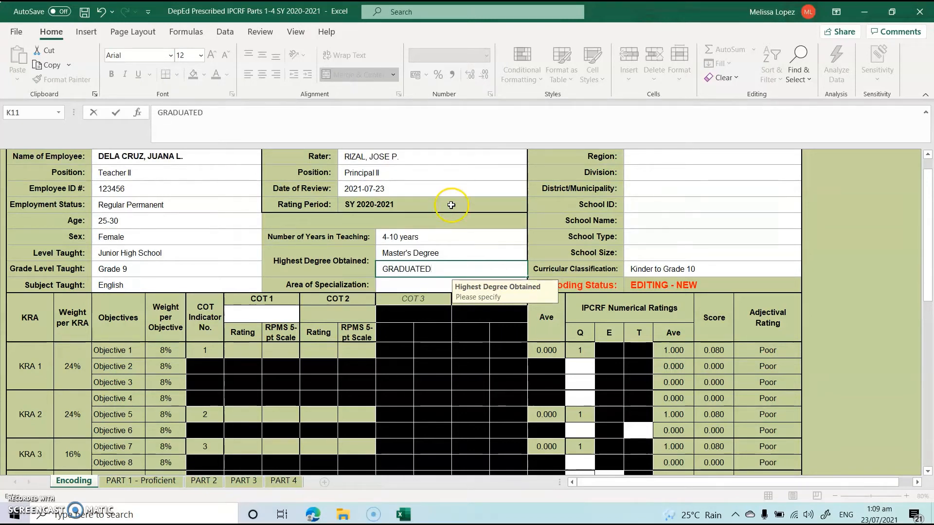
pyautogui.click(387, 287)
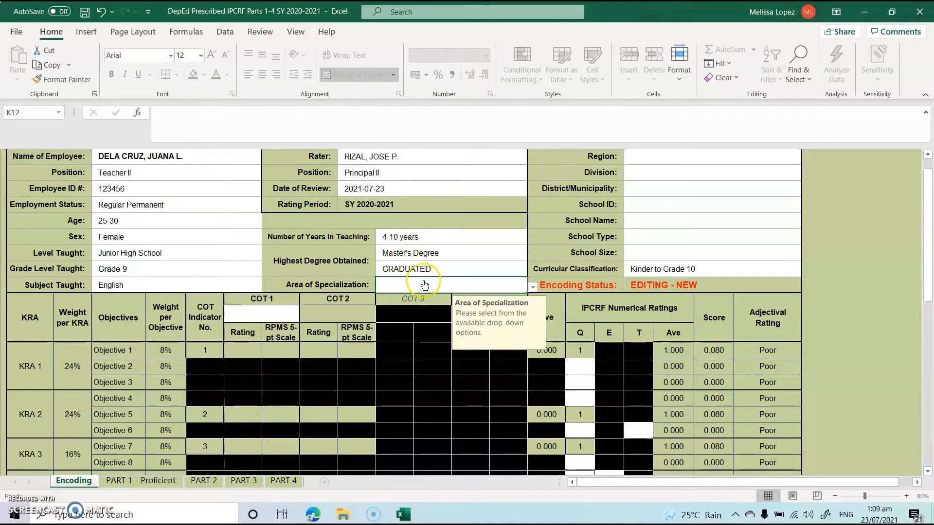
pyautogui.click(531, 288)
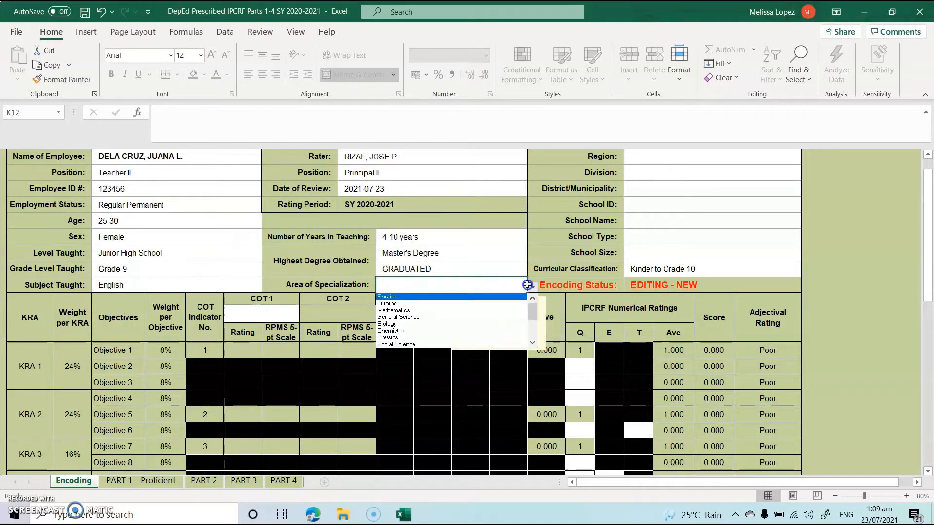
pyautogui.click(464, 297)
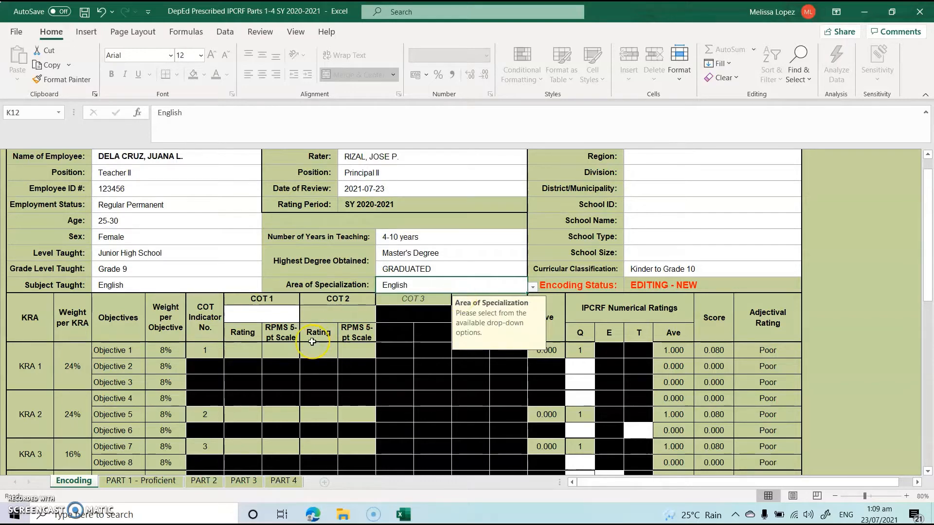
# - Set the school's Region to IV-A - CALABARZON and its Division to Rizal
pyautogui.click(928, 155)
pyautogui.click(757, 406)
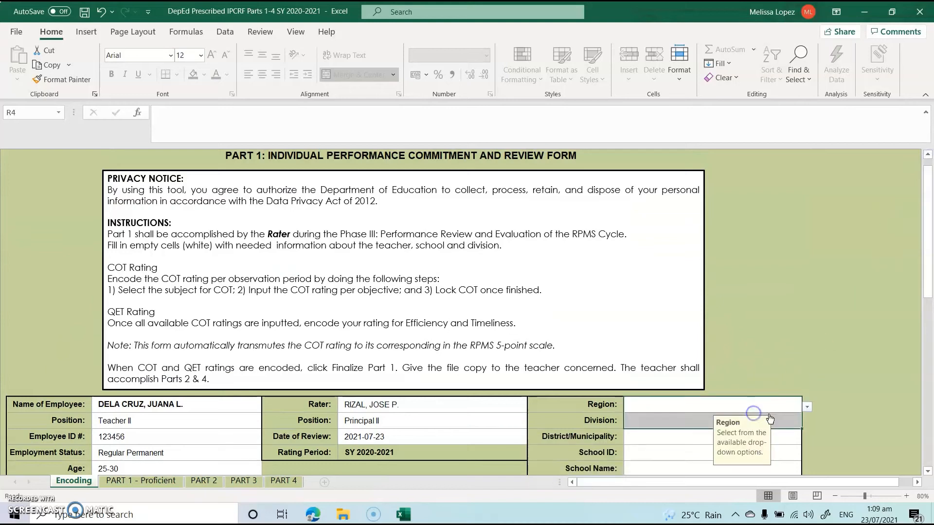
pyautogui.click(808, 410)
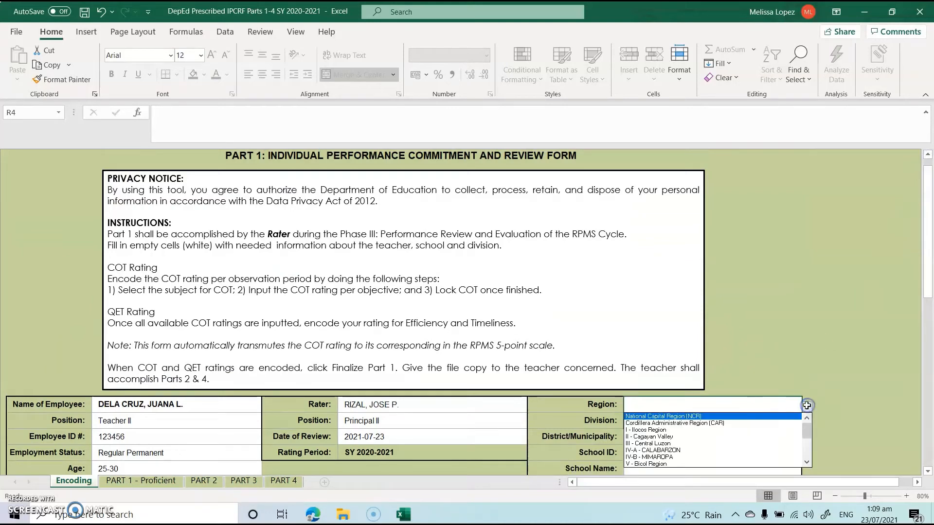
pyautogui.click(708, 451)
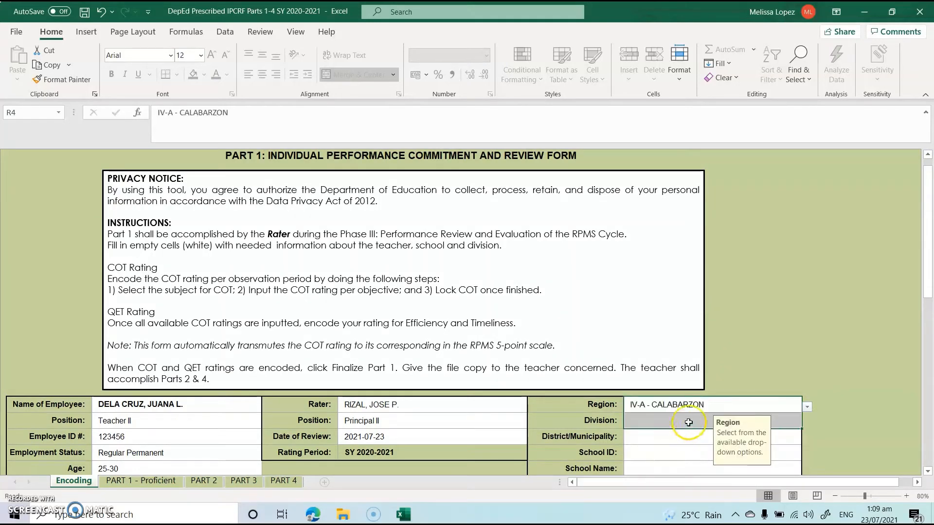
pyautogui.click(783, 421)
pyautogui.click(808, 422)
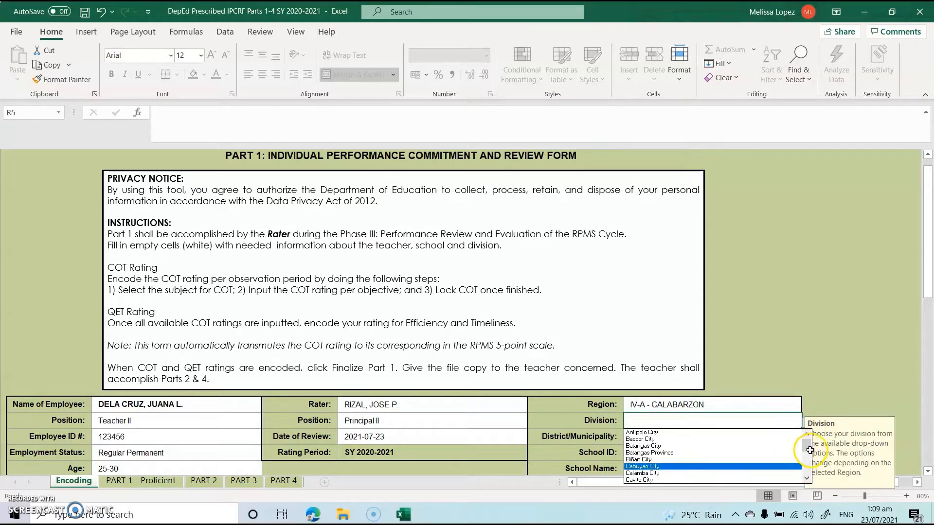
pyautogui.moveTo(808, 447); pyautogui.dragTo(808, 468)
pyautogui.click(667, 467)
# - Enter Rodriguez as the school's District/Municipality, replacing the autocompleted suggestion
pyautogui.click(669, 441)
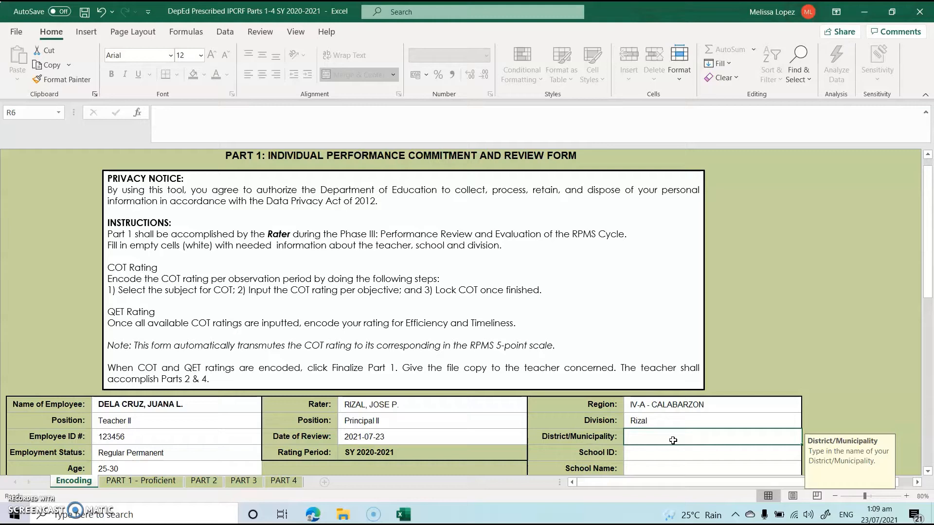
pyautogui.write('r')
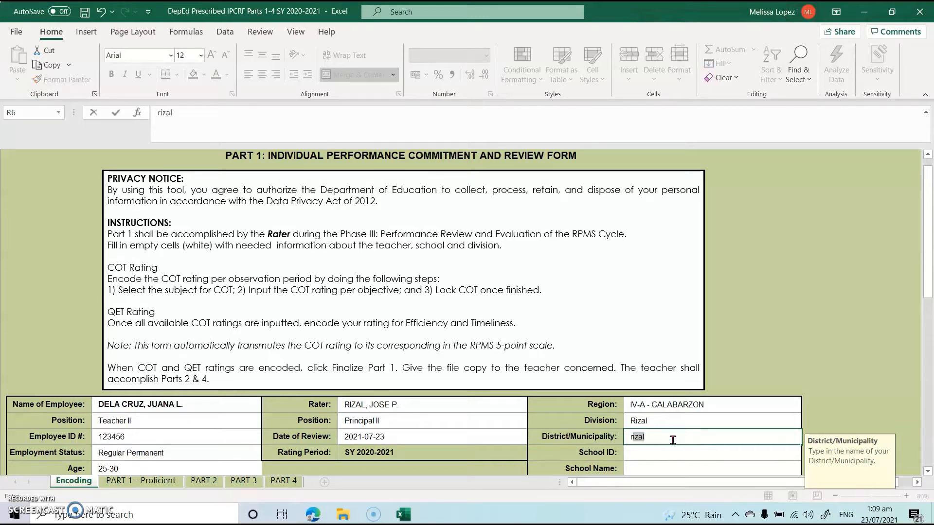
pyautogui.press('BackSpace')
pyautogui.write('r')
pyautogui.press('BackSpace')
pyautogui.write('Rodriguez')
# - Enter the school's identification number in the School ID cell
pyautogui.click(720, 456)
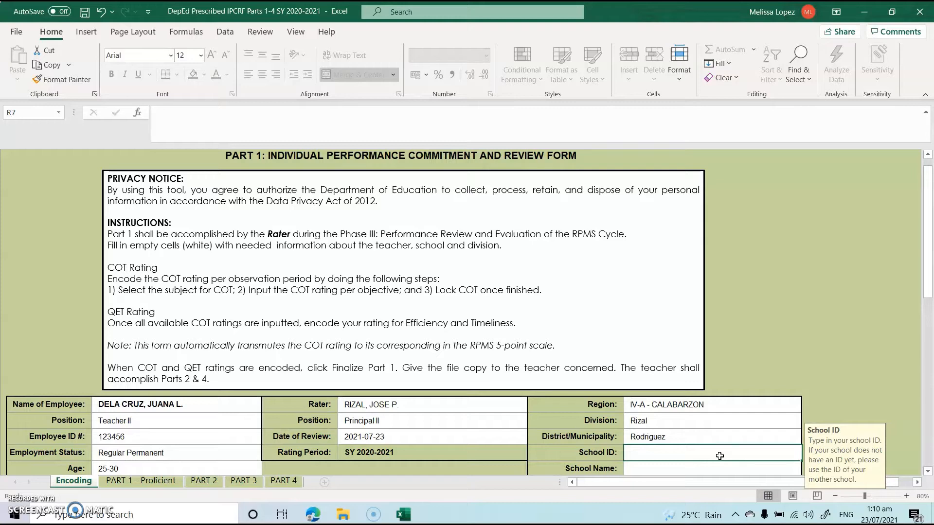
pyautogui.write('30')
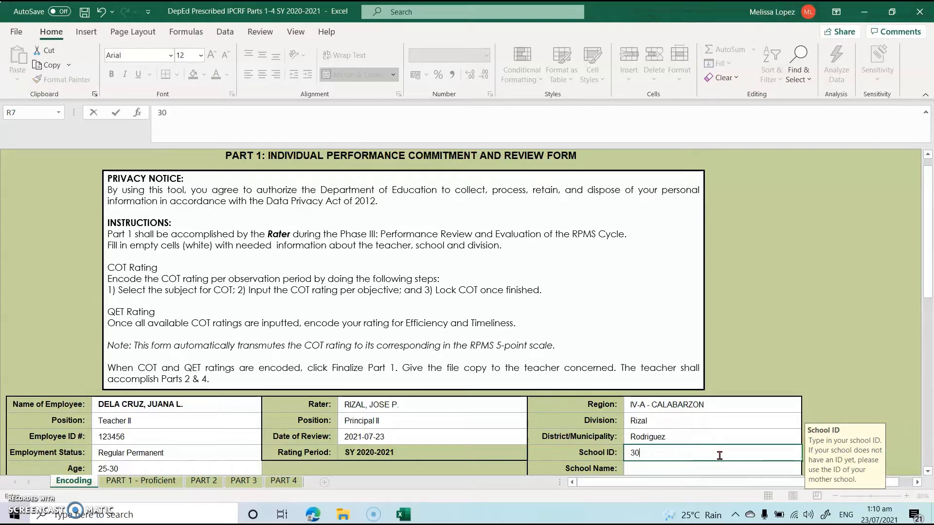
pyautogui.write('8135')
pyautogui.press('Return')
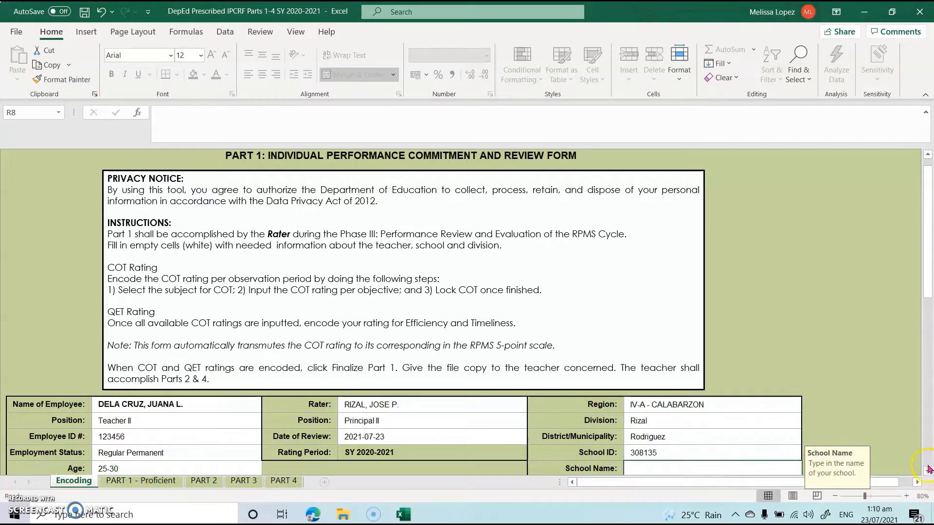
# - Enter Southville 8B National High School as the School Name
pyautogui.scroll(-6, 930, 468)
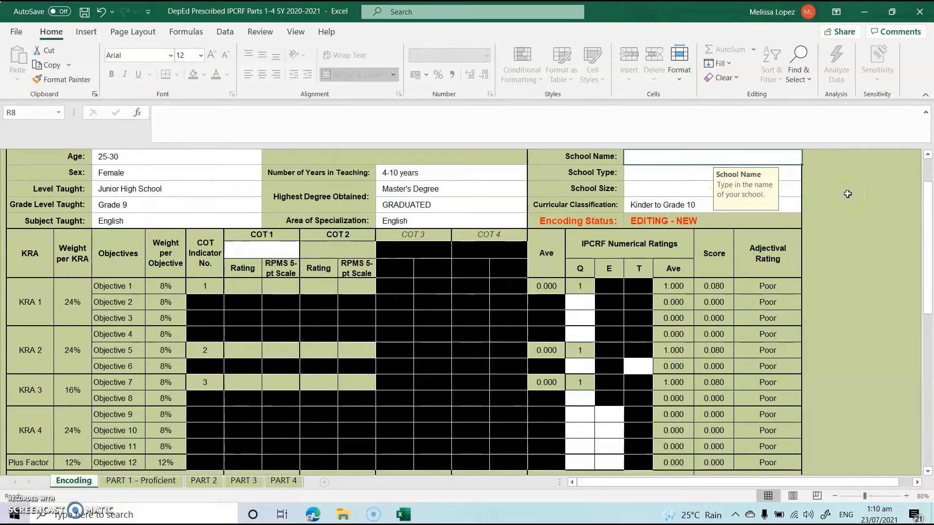
pyautogui.write('Southvil')
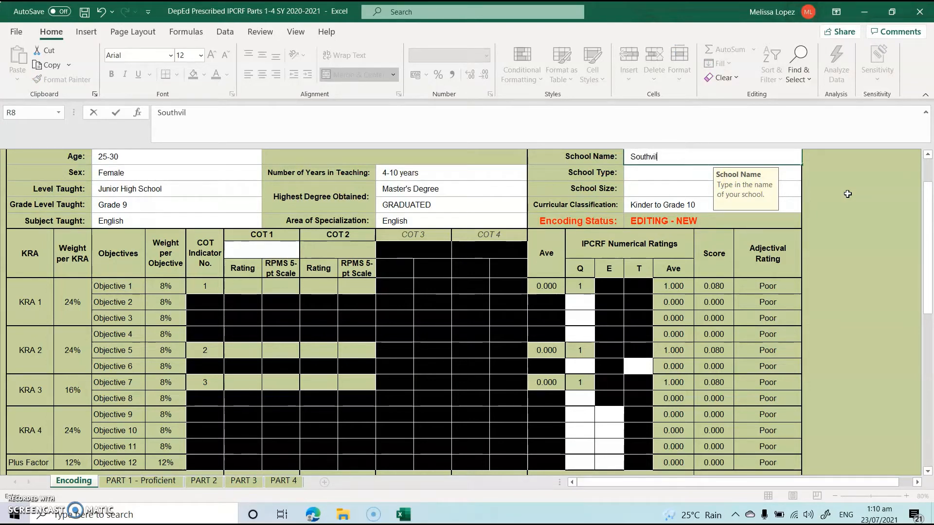
pyautogui.write('ee')
pyautogui.press('BackSpace')
pyautogui.press('BackSpace')
pyautogui.write('le 8B Nati')
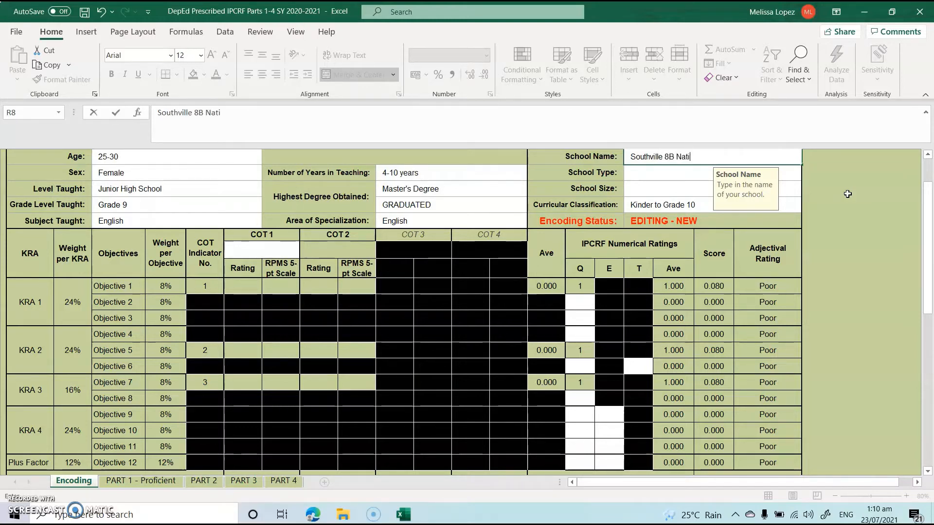
pyautogui.write('onal Hi')
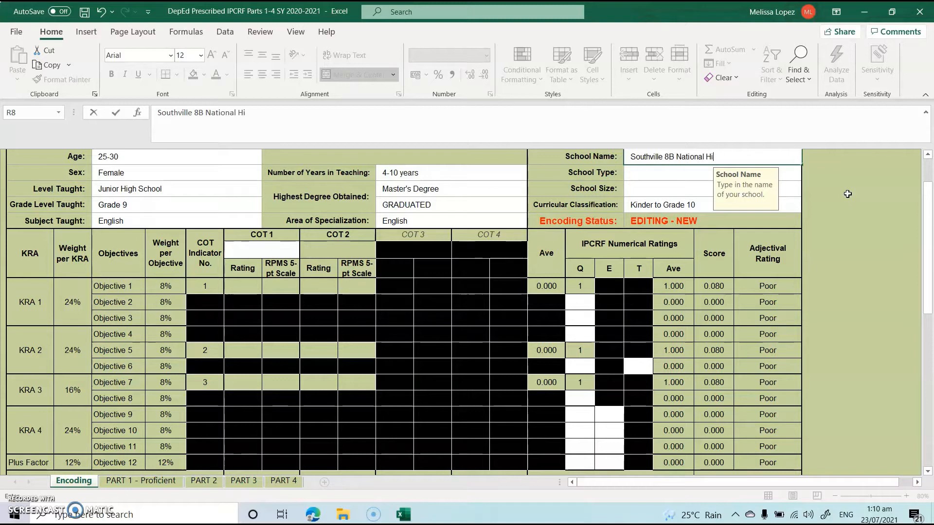
pyautogui.write('gh School')
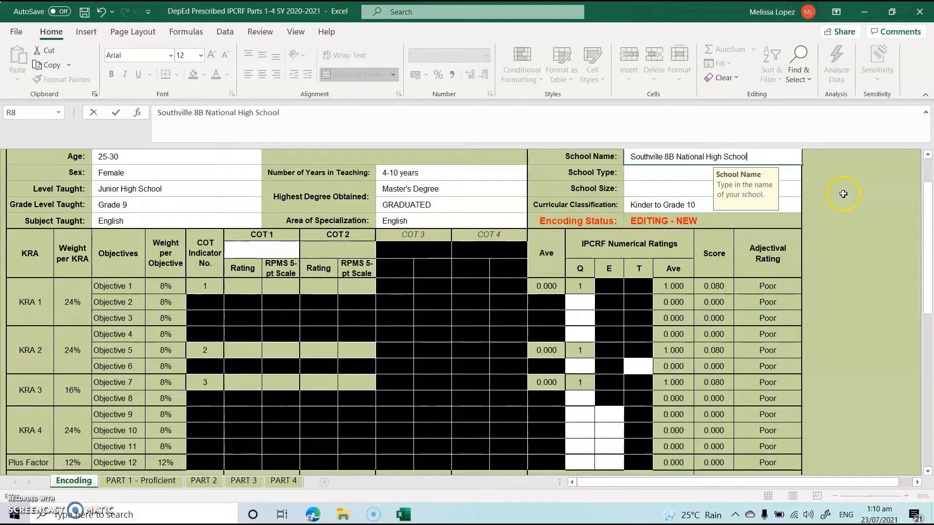
# - Set the School Type to Rural and the School Size to Medium
pyautogui.click(795, 176)
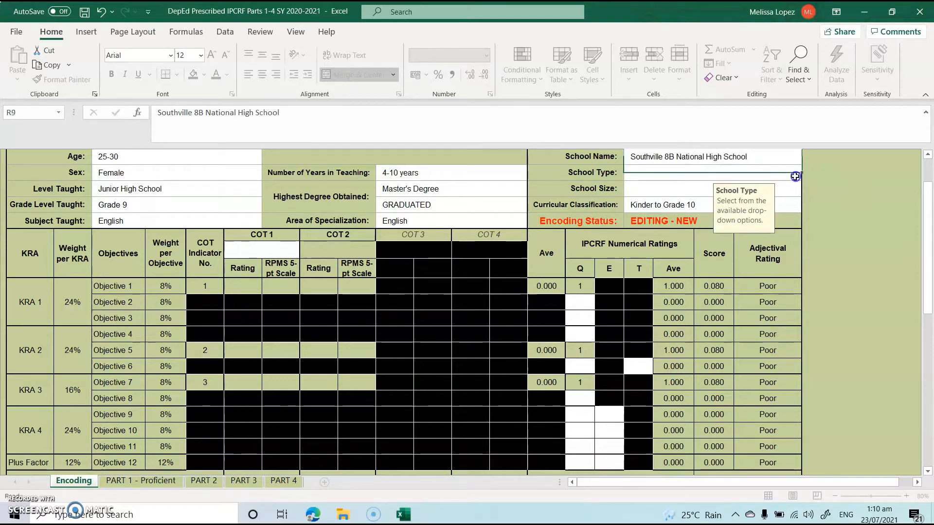
pyautogui.click(807, 176)
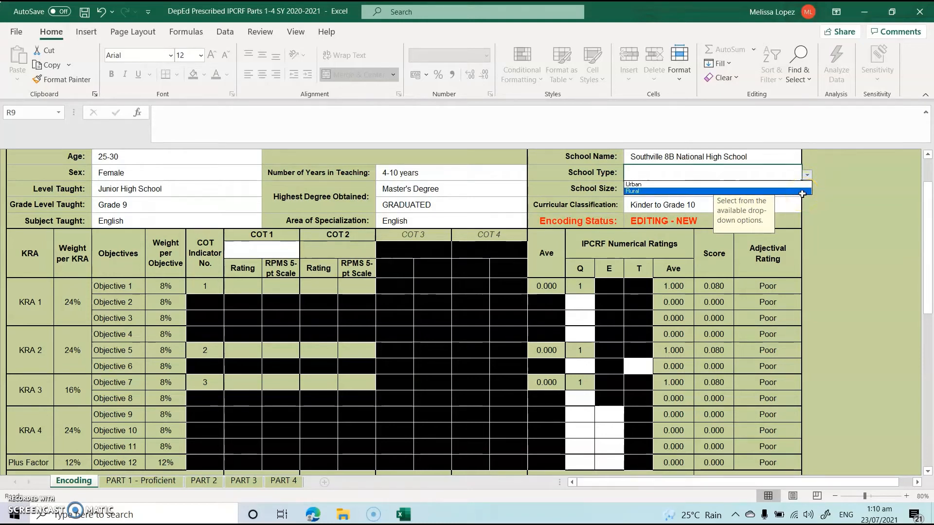
pyautogui.click(802, 192)
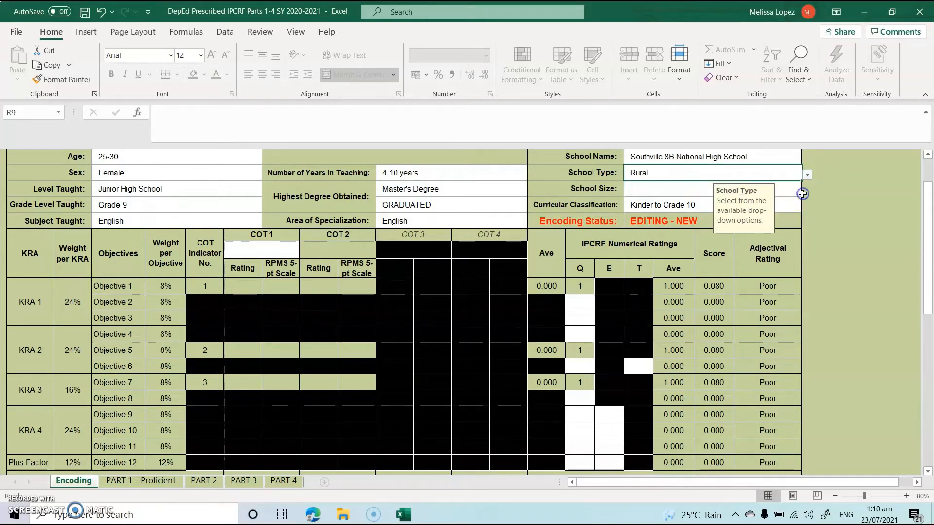
pyautogui.click(793, 194)
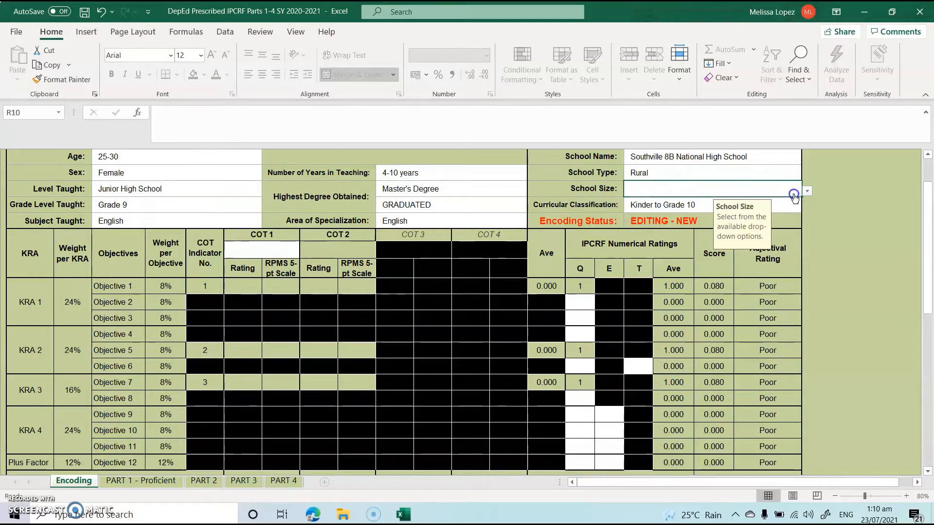
pyautogui.click(807, 193)
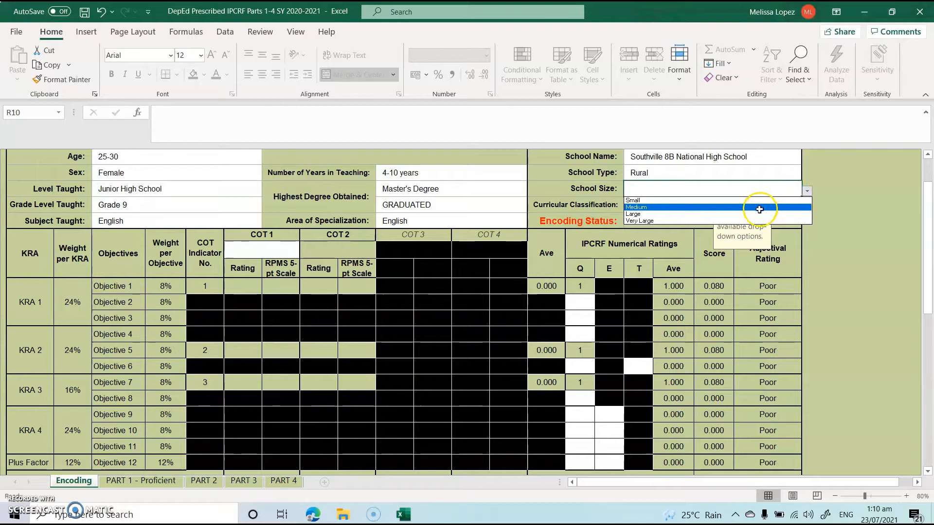
pyautogui.click(725, 207)
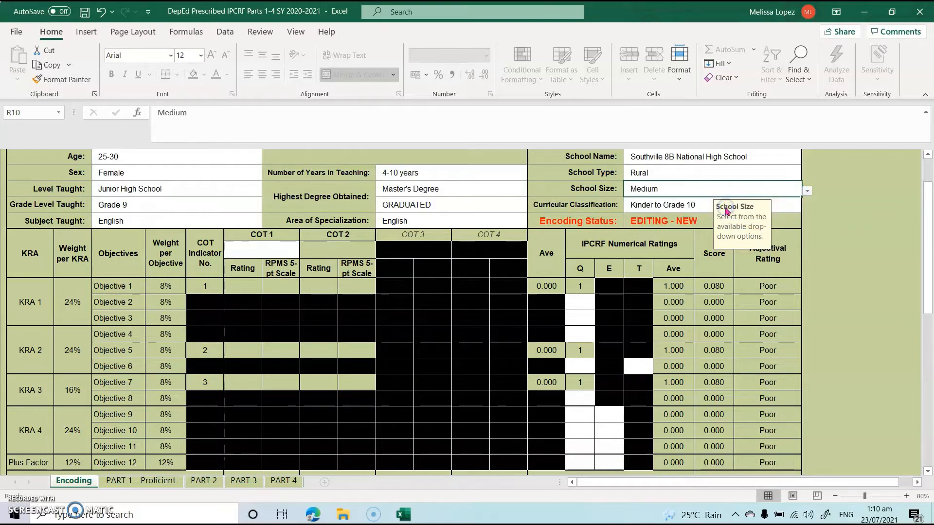
# - Select English as the subject taught for COT 1
pyautogui.click(261, 249)
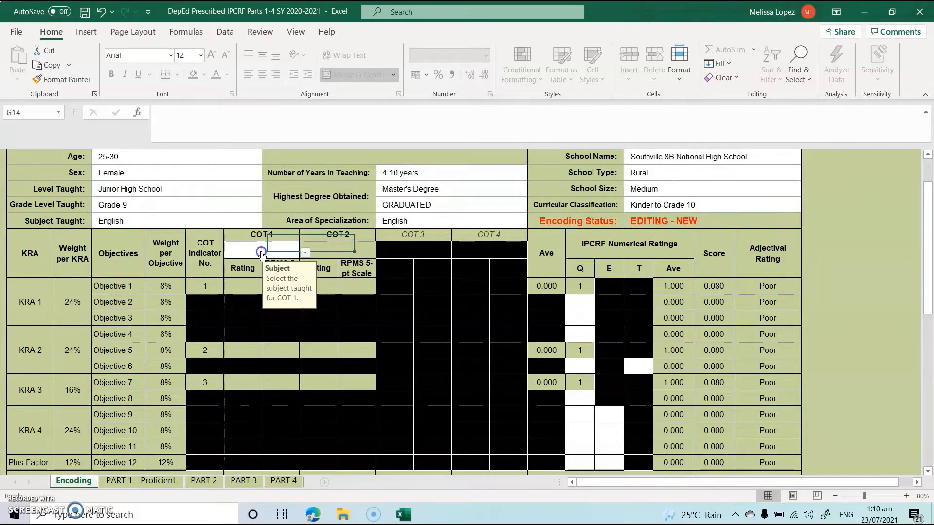
pyautogui.click(304, 252)
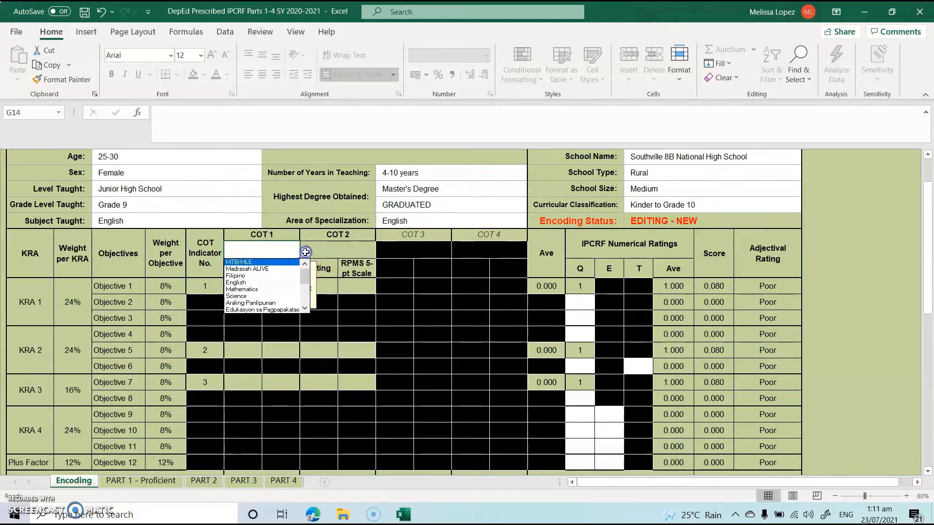
pyautogui.click(252, 283)
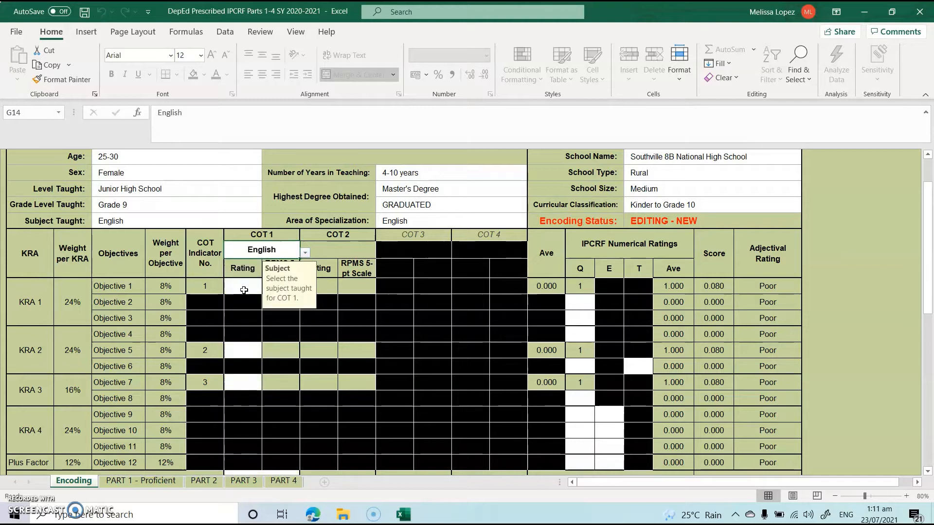
# - Enter the COT 1 ratings: 7 for Objective 1, 6 for Objective 5 and 6 for Objective 7
pyautogui.click(246, 288)
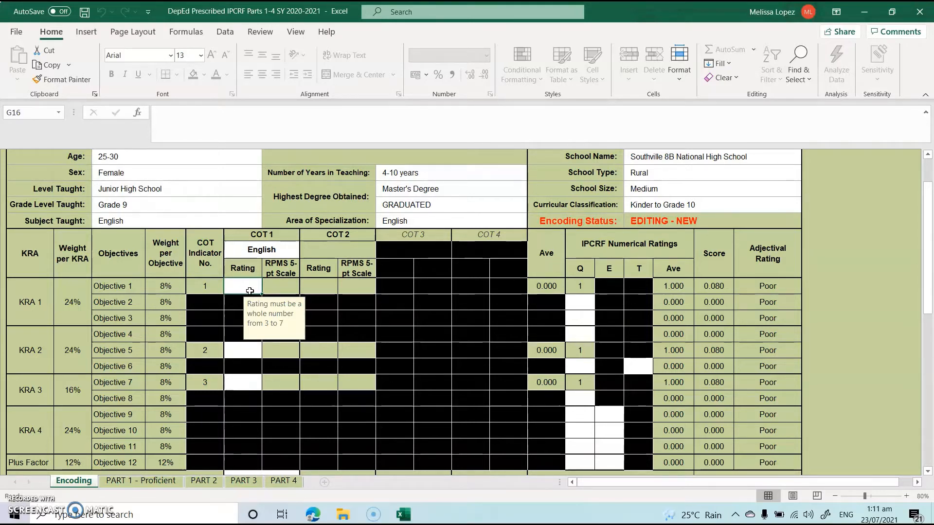
pyautogui.write('7')
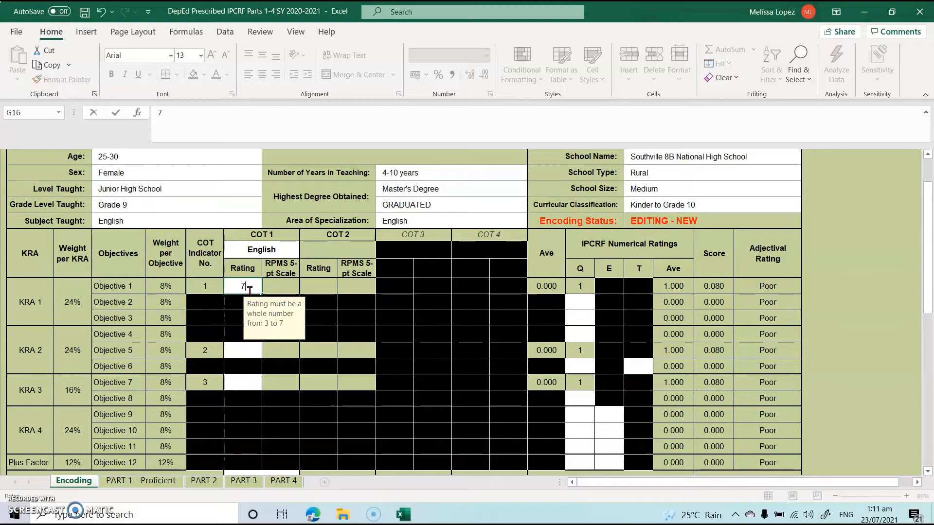
pyautogui.click(237, 354)
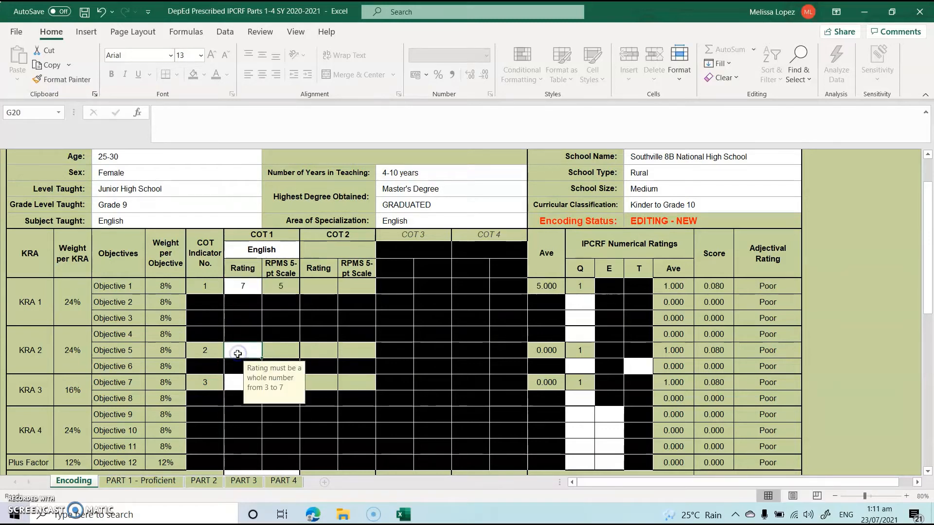
pyautogui.write('6')
pyautogui.click(239, 383)
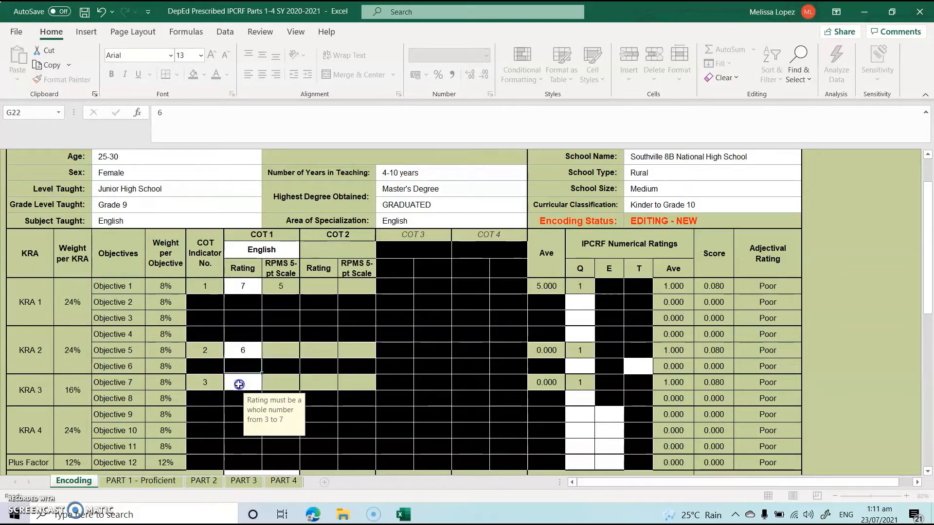
pyautogui.write('6')
pyautogui.click(240, 401)
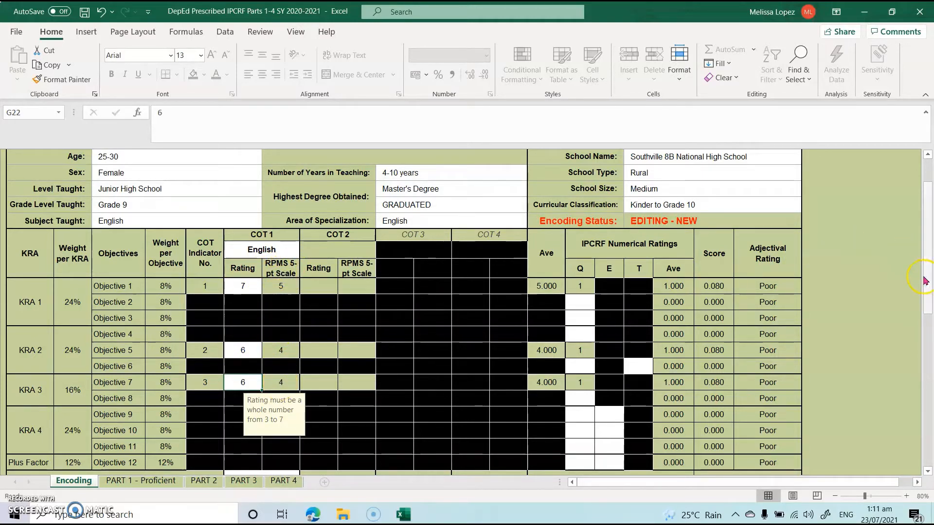
# - Enter 2021-02-18 as the Date Observed for COT 1
pyautogui.moveTo(930, 281); pyautogui.dragTo(930, 287)
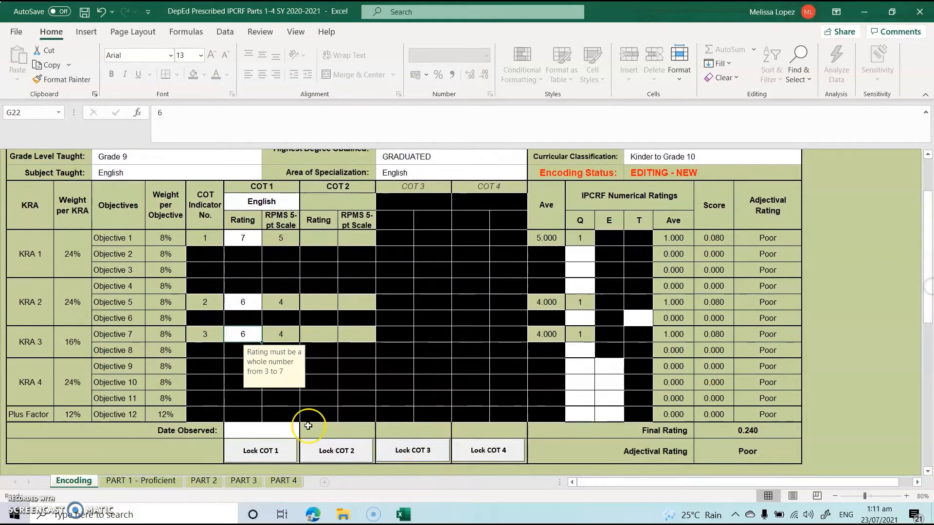
pyautogui.click(273, 436)
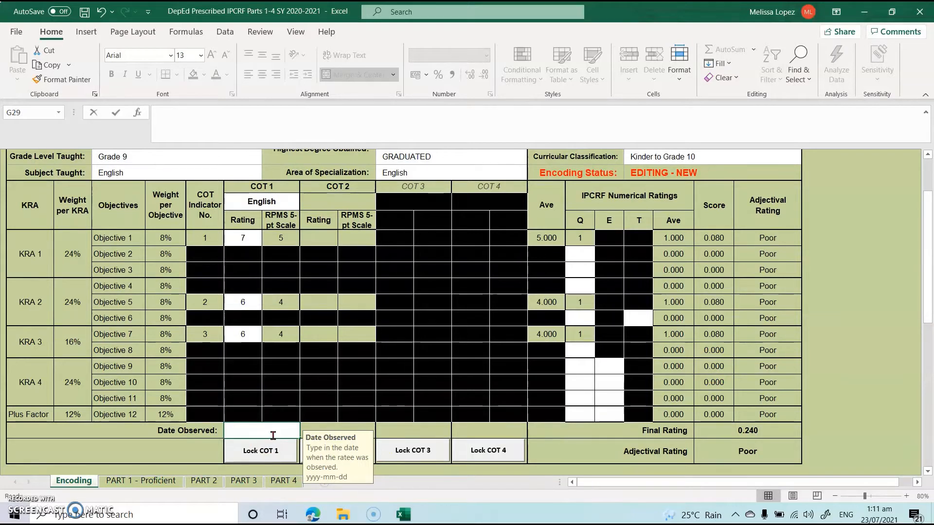
pyautogui.write('2021')
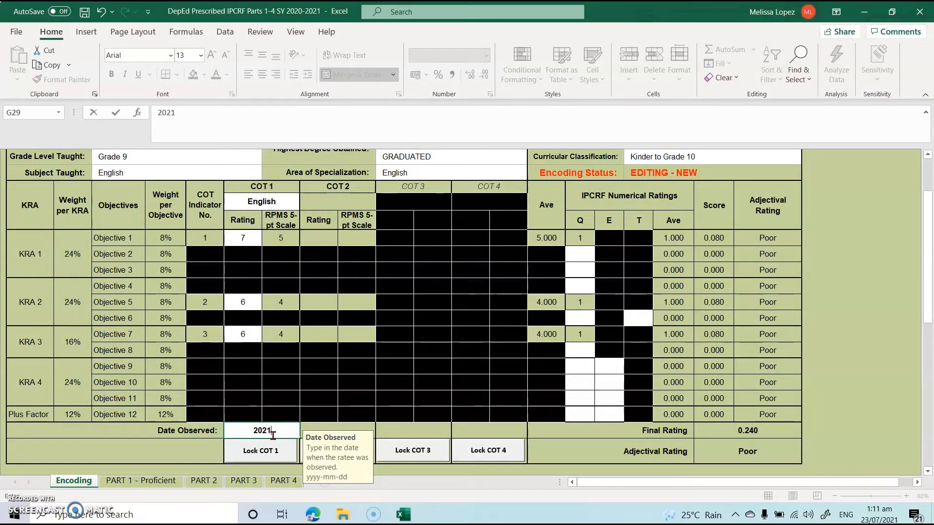
pyautogui.write('-02')
pyautogui.click(403, 424)
pyautogui.write('-')
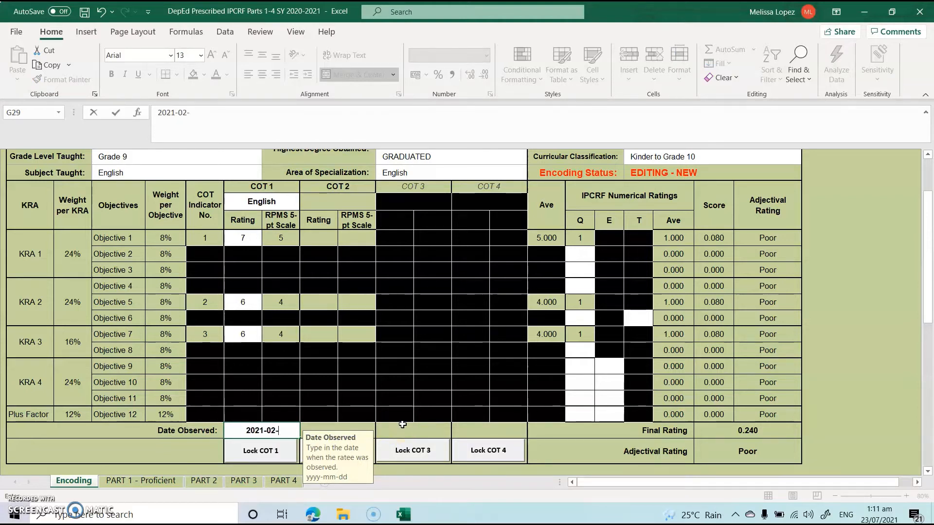
pyautogui.write('18')
# - Lock COT 1, entering and confirming the rater's password for the file
pyautogui.click(271, 452)
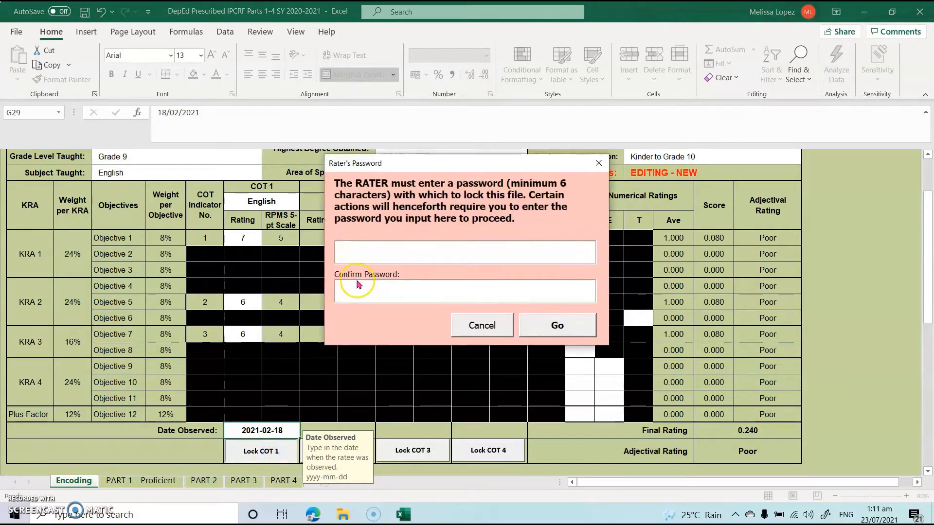
pyautogui.click(405, 245)
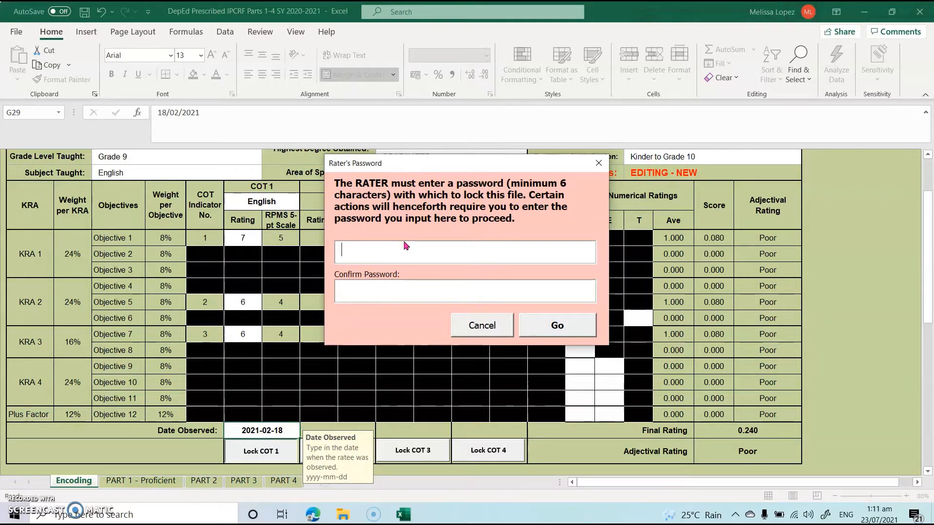
pyautogui.write('**********')
pyautogui.click(414, 286)
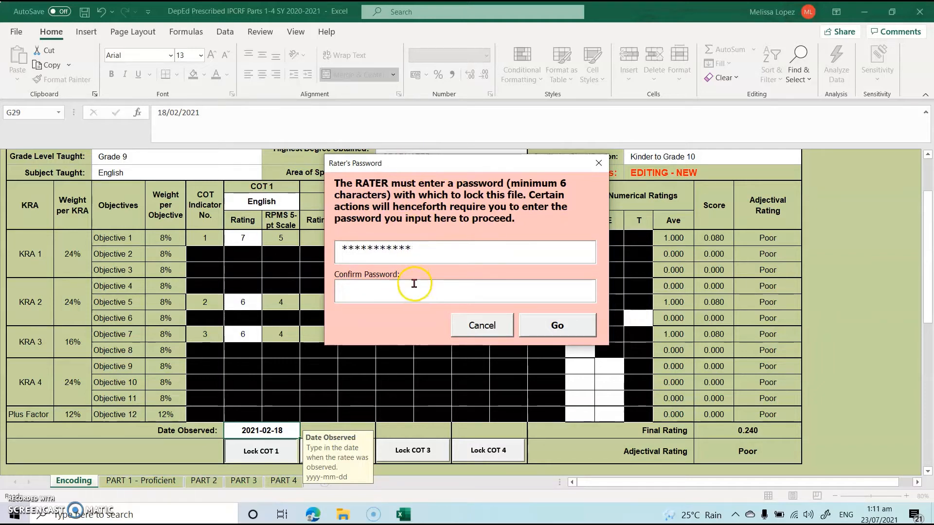
pyautogui.write('*********')
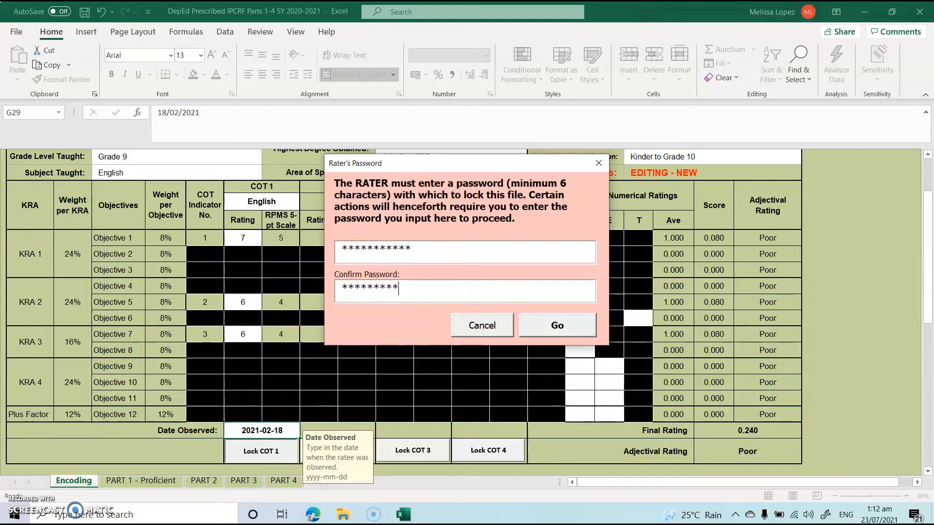
pyautogui.write('*')
pyautogui.click(559, 325)
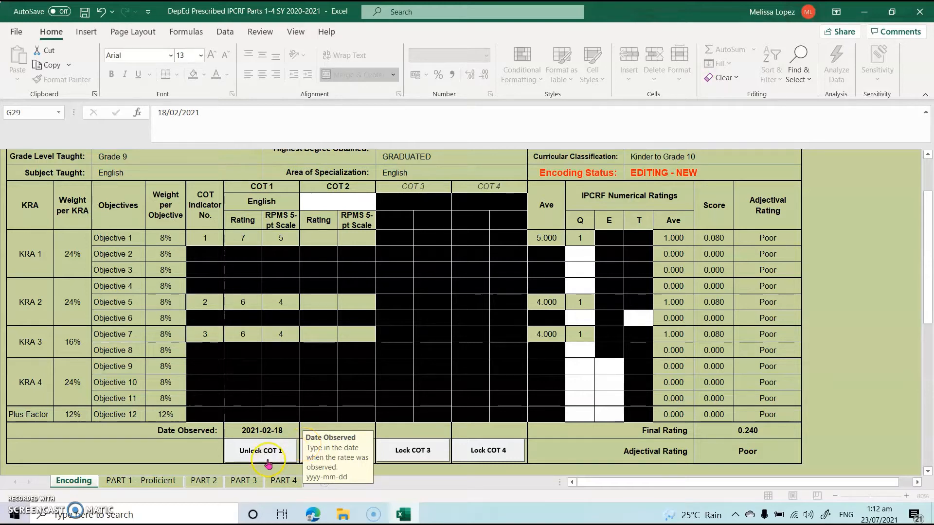
# - Select English as the subject taught for COT 2
pyautogui.click(322, 202)
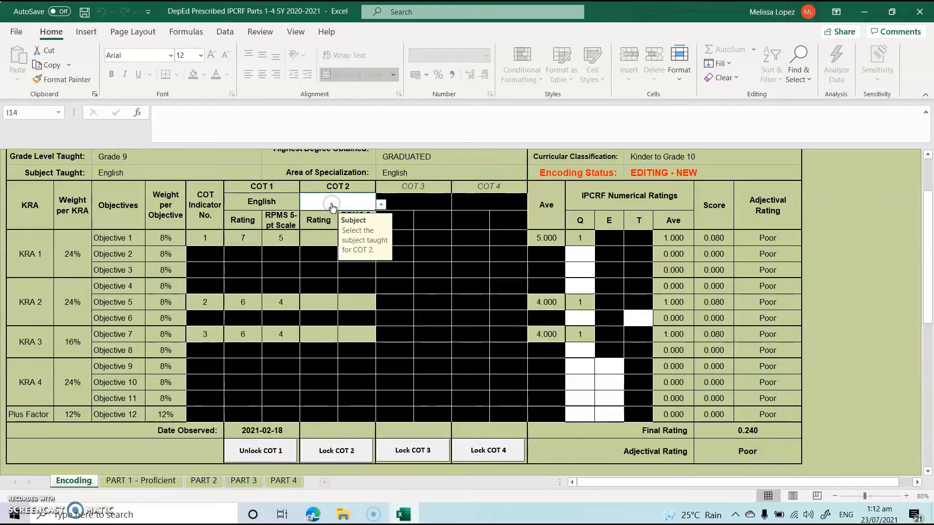
pyautogui.click(381, 205)
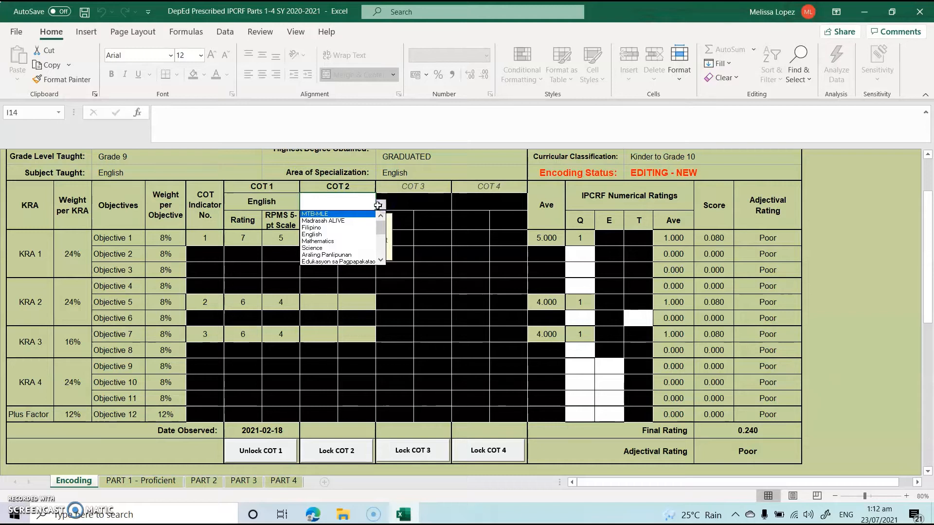
pyautogui.click(331, 235)
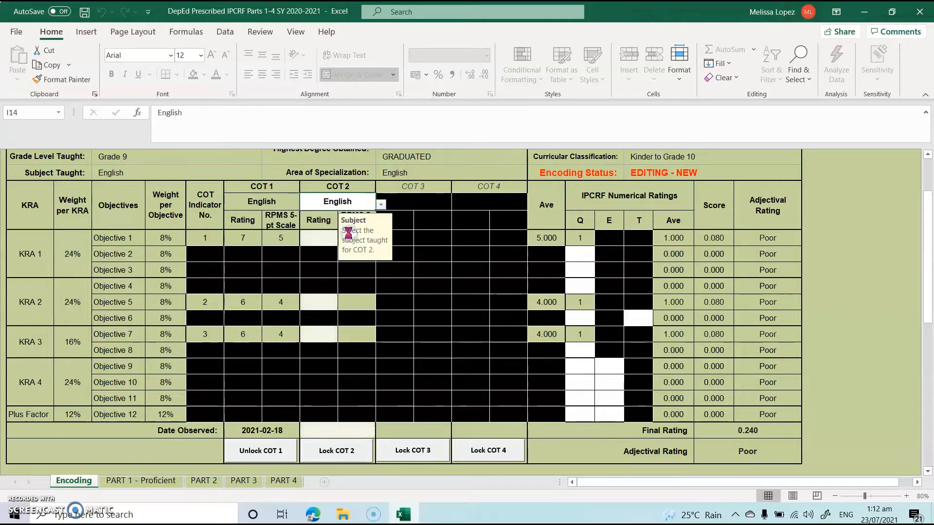
# - Enter the COT 2 ratings: 7 for Objective 1, 7 for Objective 5 and 6 for Objective 7
pyautogui.click(319, 238)
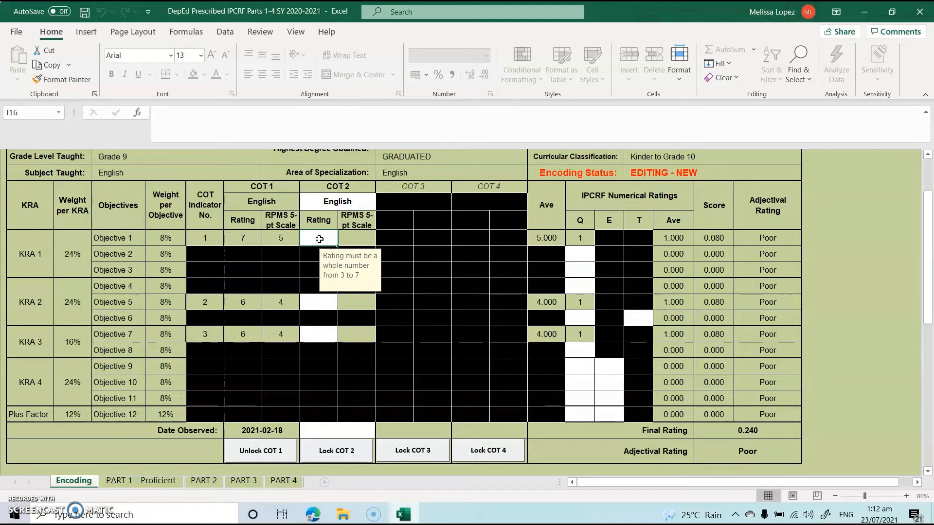
pyautogui.write('7')
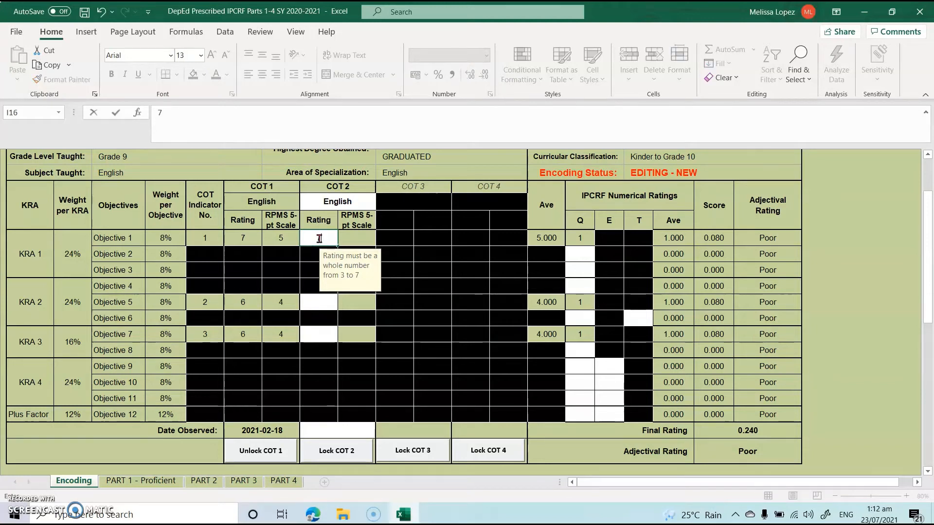
pyautogui.click(313, 301)
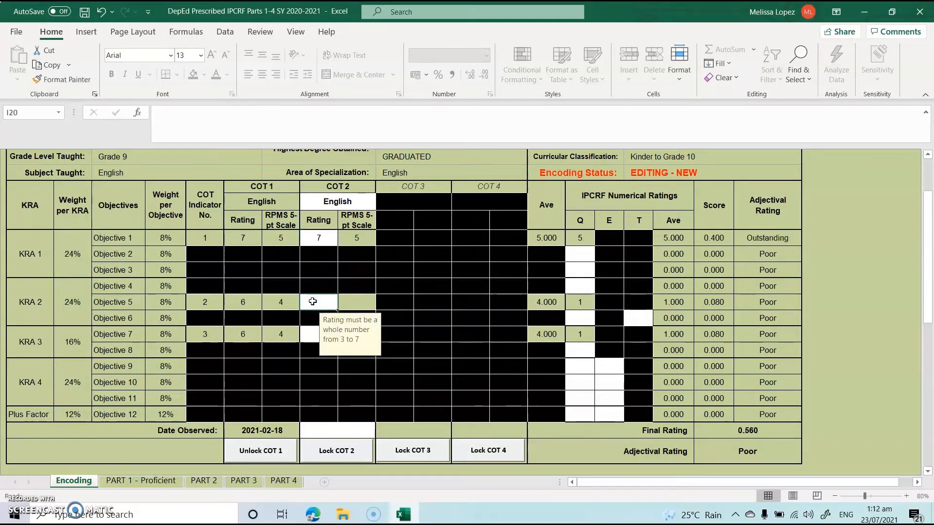
pyautogui.click(314, 304)
pyautogui.write('7')
pyautogui.click(306, 335)
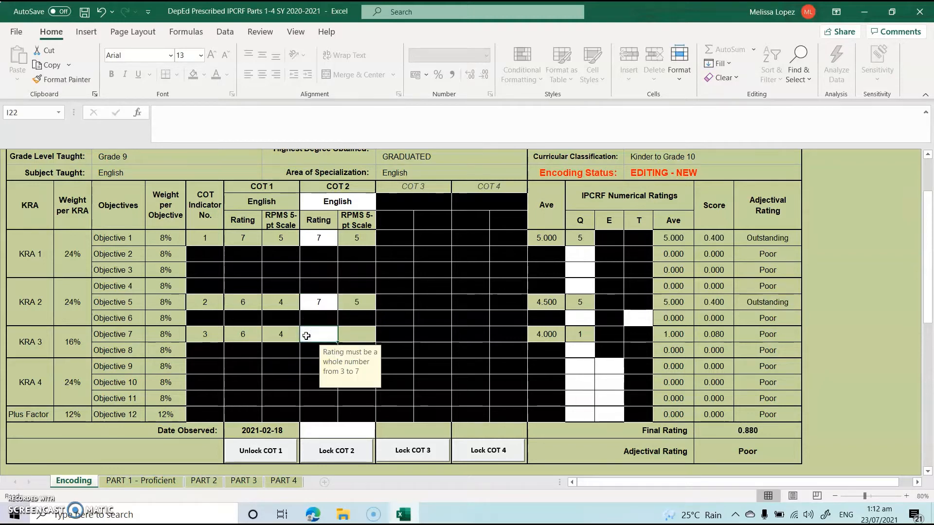
pyautogui.write('6')
# - Enter 2021-04-23 as the Date Observed for COT 2
pyautogui.click(332, 435)
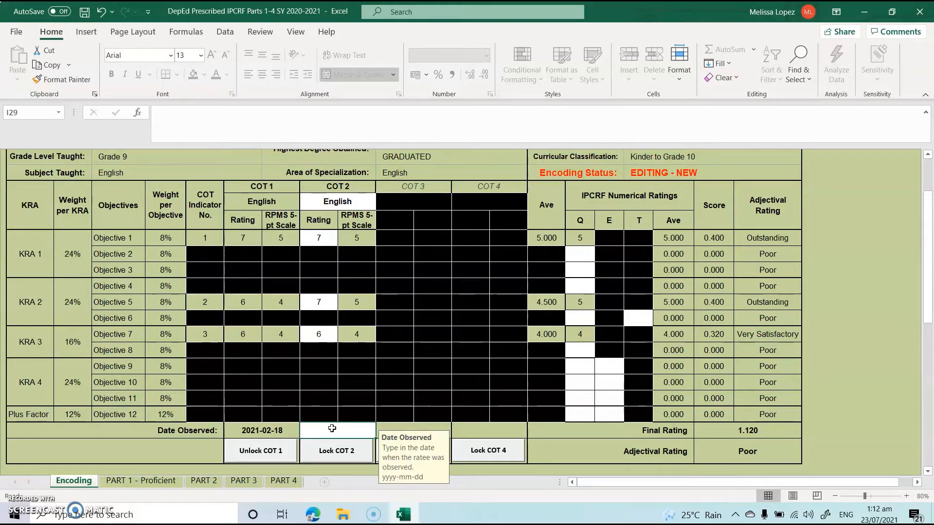
pyautogui.write('202')
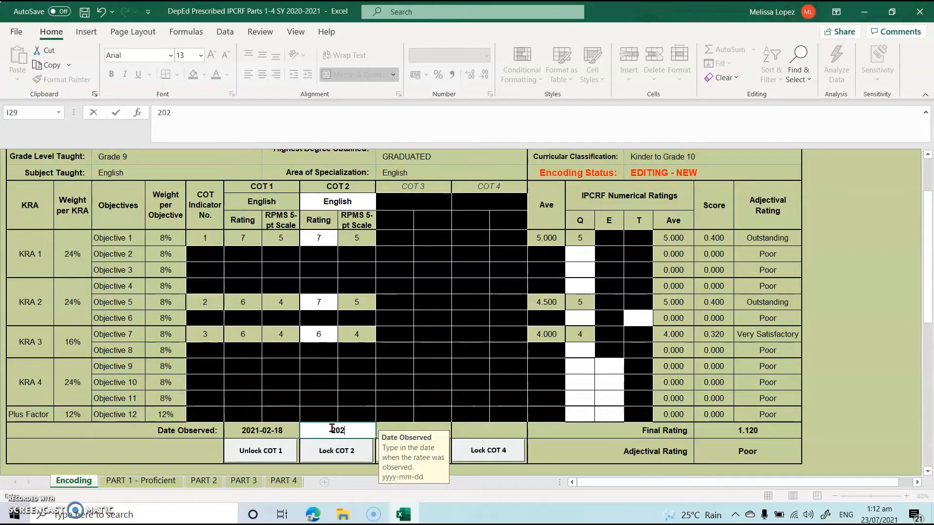
pyautogui.write('1-04-23')
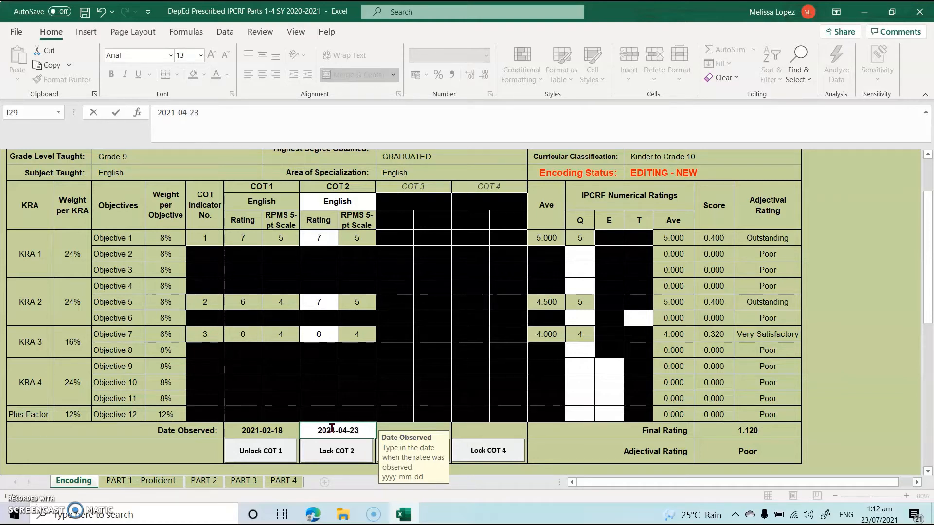
# - Lock COT 2, entering the rater's password to authorize it
pyautogui.click(333, 453)
pyautogui.click(334, 452)
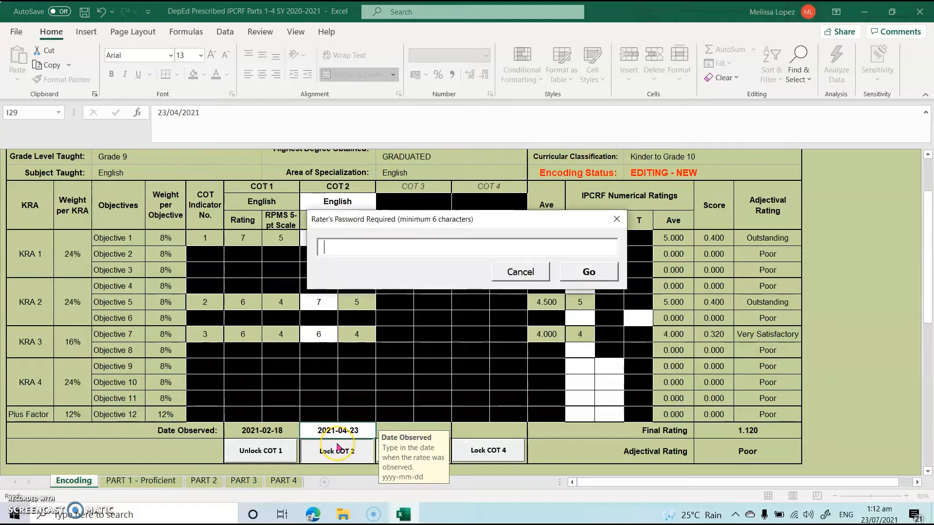
pyautogui.write('***')
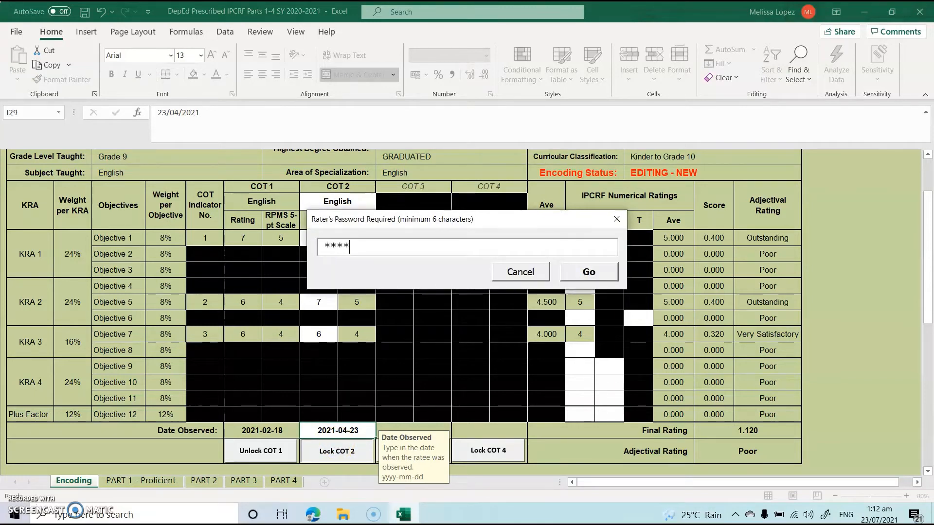
pyautogui.write('********')
pyautogui.click(599, 273)
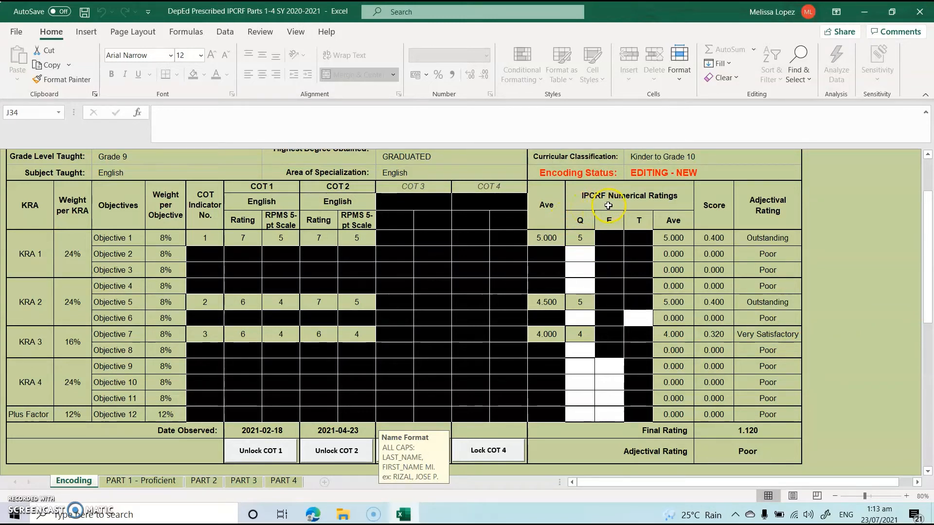
# - Enter an IPCRF Quality (Q) rating of 4 for each of Objectives 2, 3 and 4
pyautogui.click(583, 260)
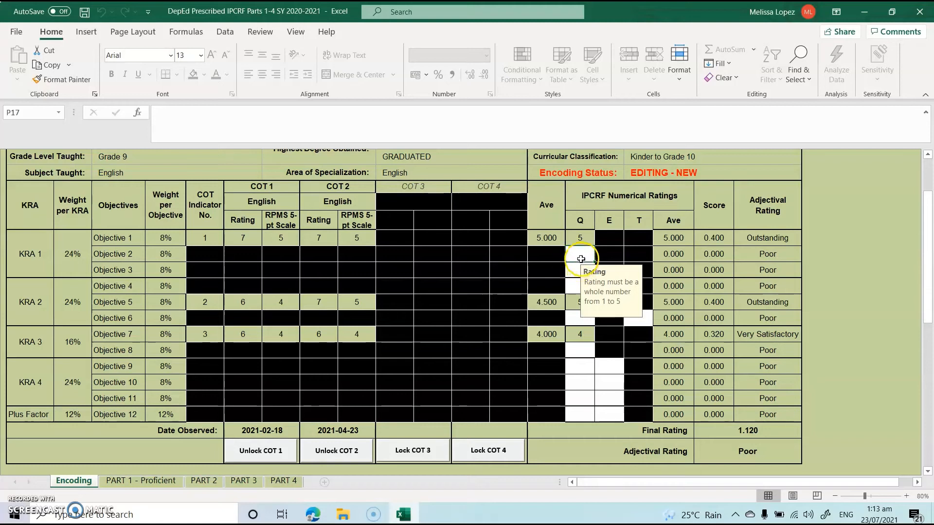
pyautogui.write('4')
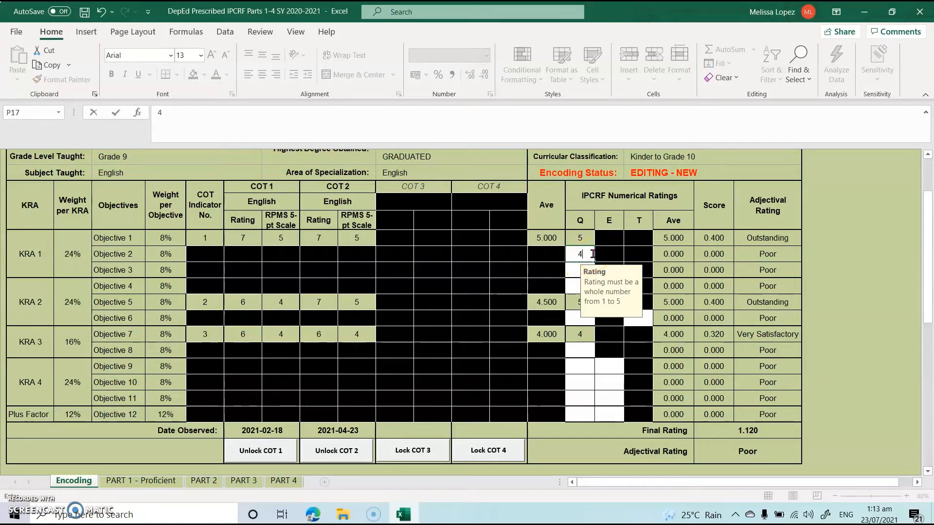
pyautogui.click(574, 270)
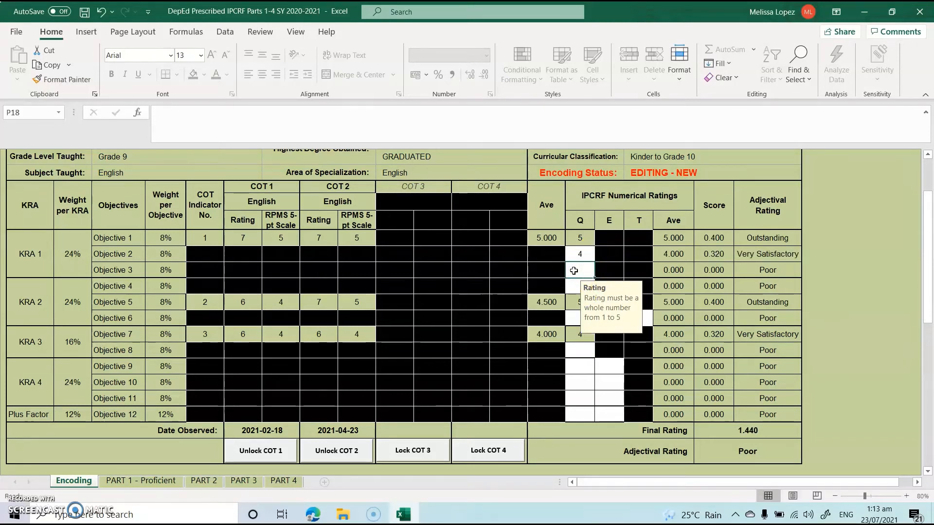
pyautogui.write('4')
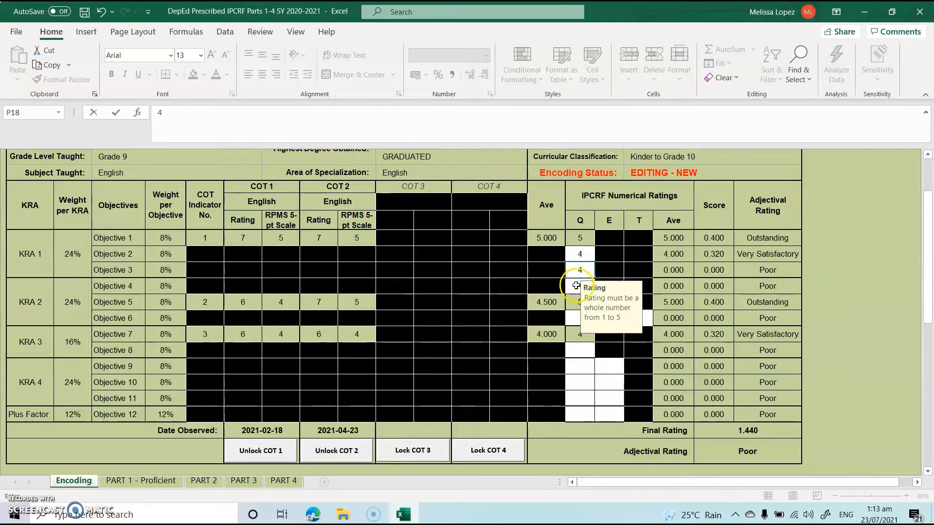
pyautogui.click(576, 287)
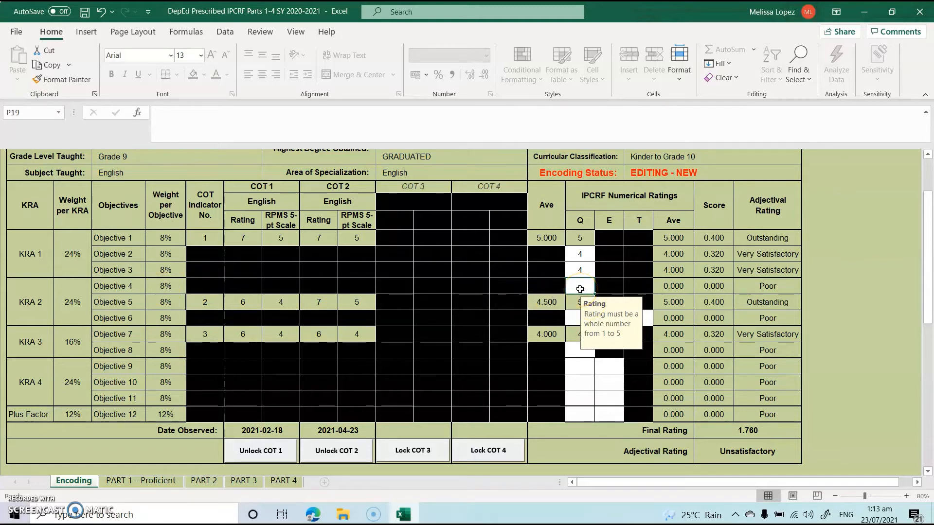
pyautogui.write('4')
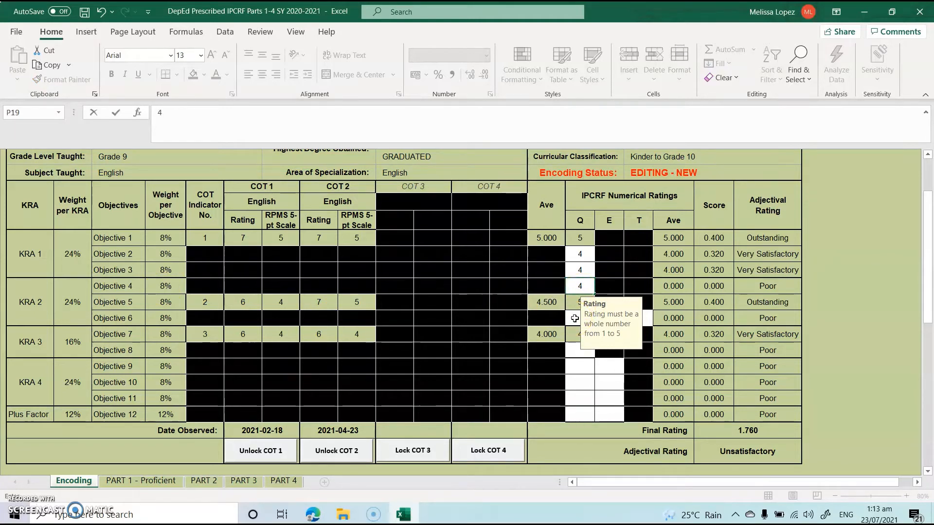
# - Rate Objective 6 with 4 under Q and 3 under T, and Objective 8 with 4 under Q
pyautogui.click(575, 318)
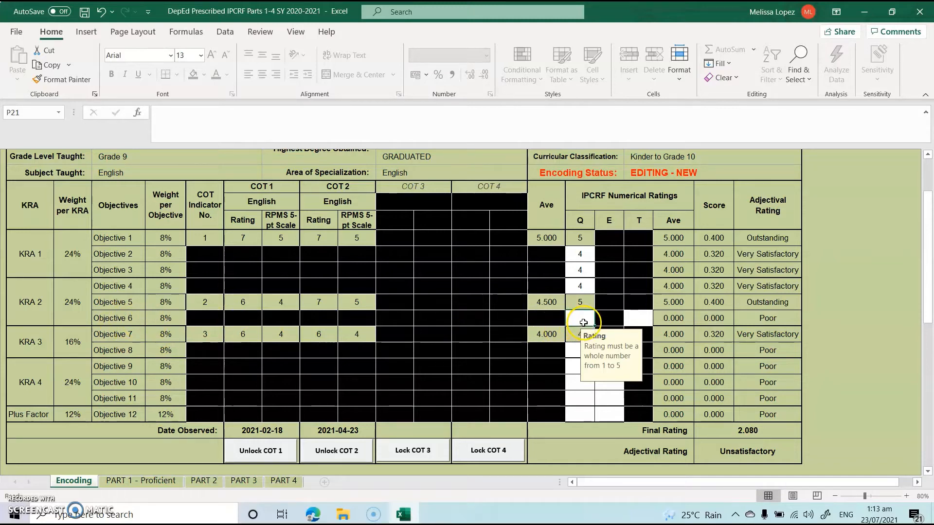
pyautogui.write('4')
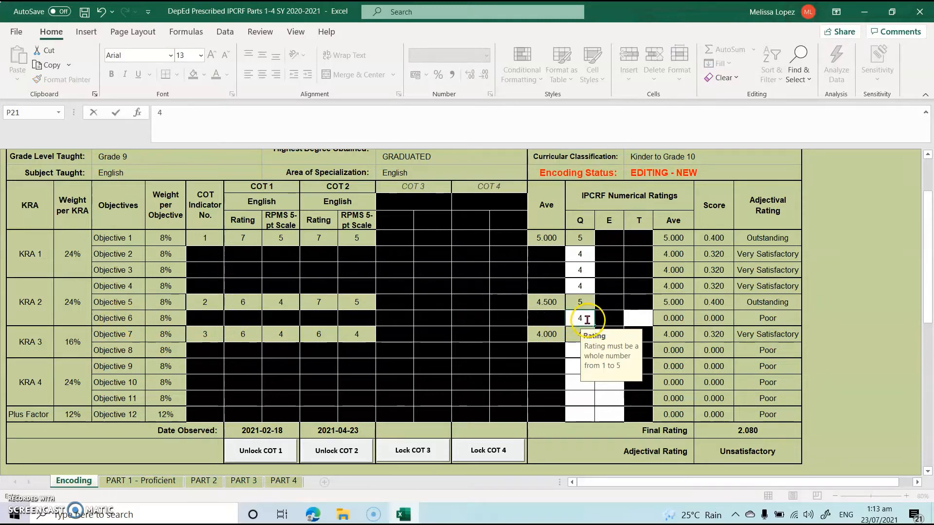
pyautogui.click(638, 318)
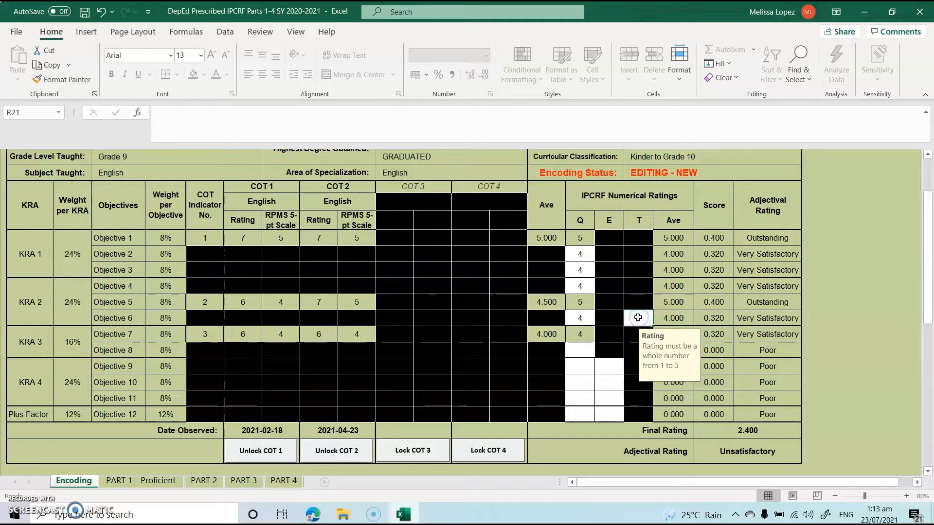
pyautogui.write('3')
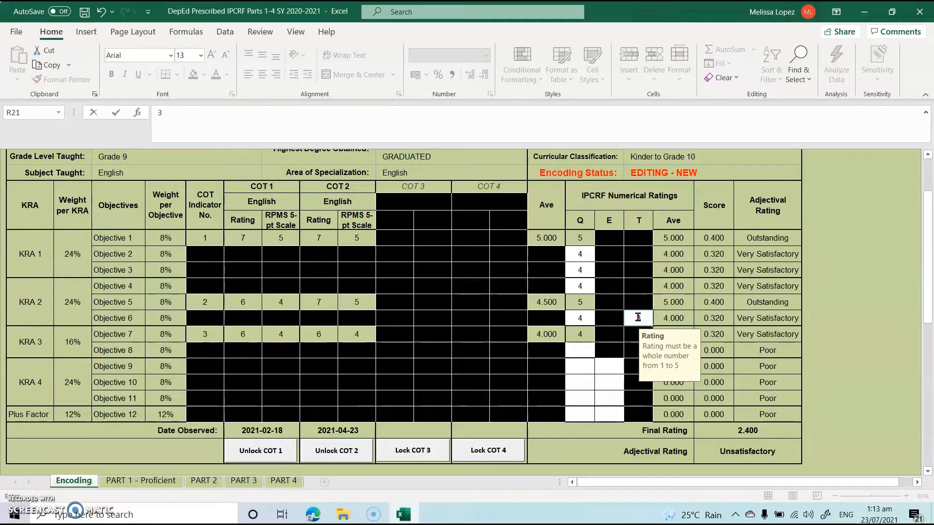
pyautogui.click(582, 349)
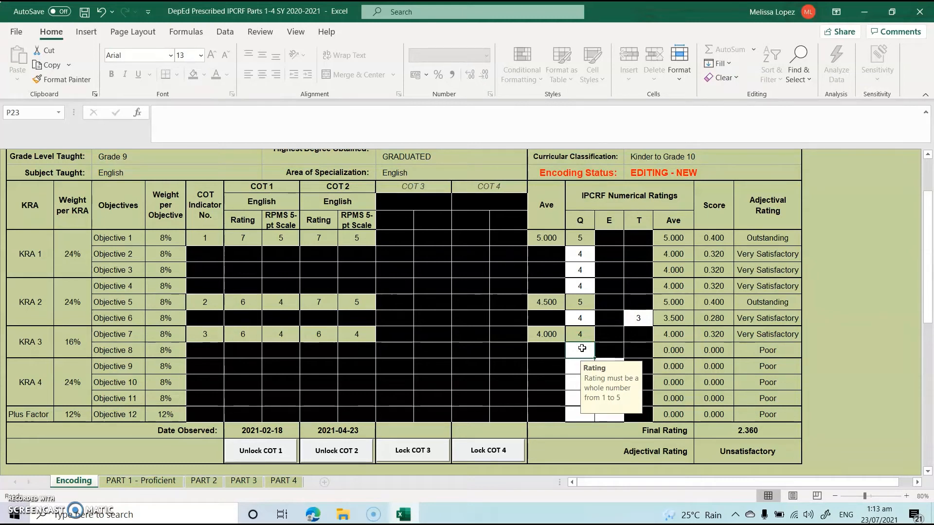
pyautogui.write('4')
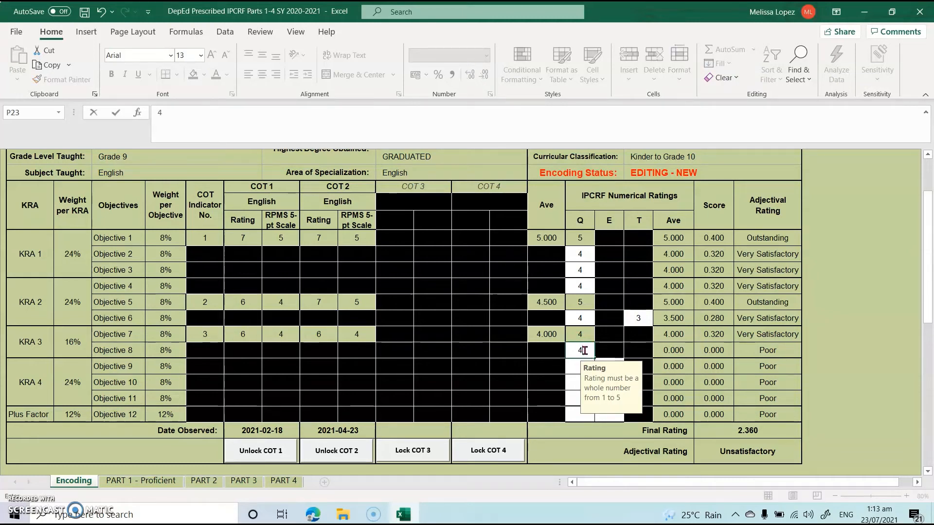
pyautogui.press('Return')
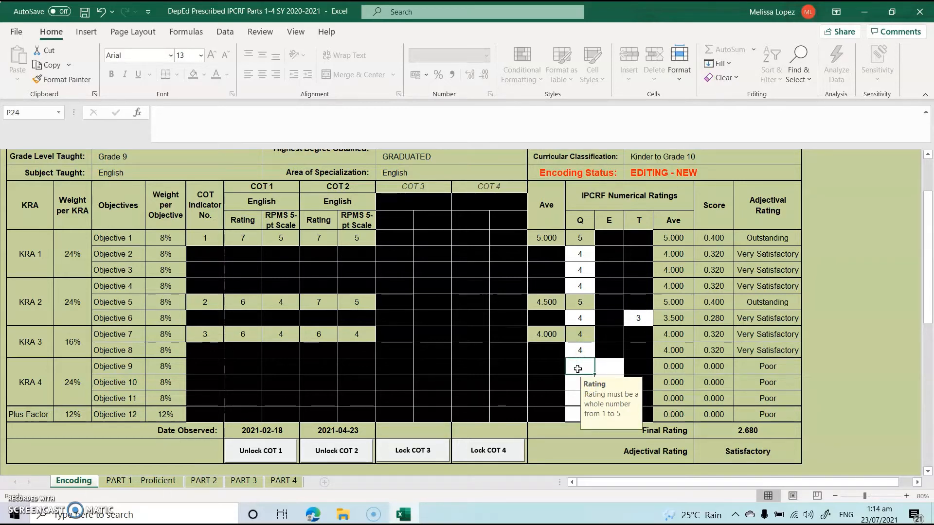
# - Enter the KRA 4 ratings for Q and E: 4 and 4 for Objective 9, 4 and 3 for Objective 10, 4 and 4 for Objective 11
pyautogui.write('4')
pyautogui.click(609, 370)
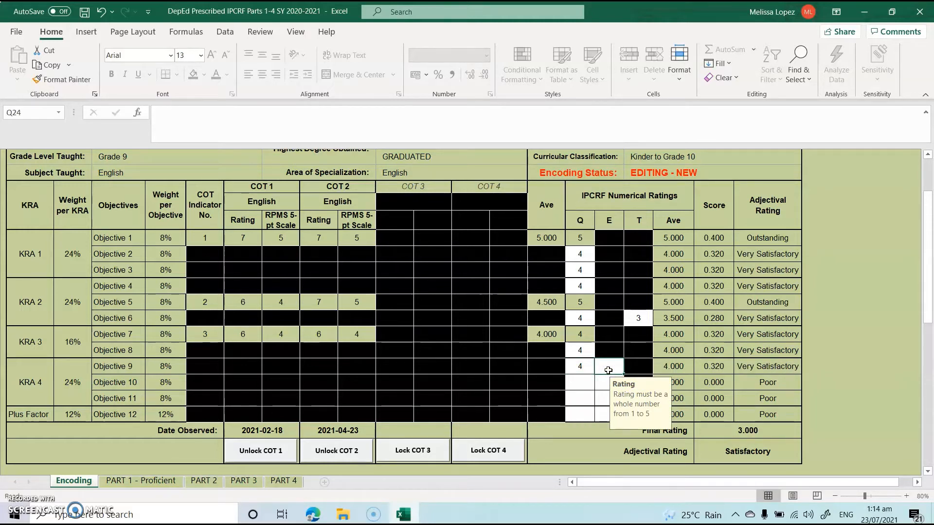
pyautogui.write('4')
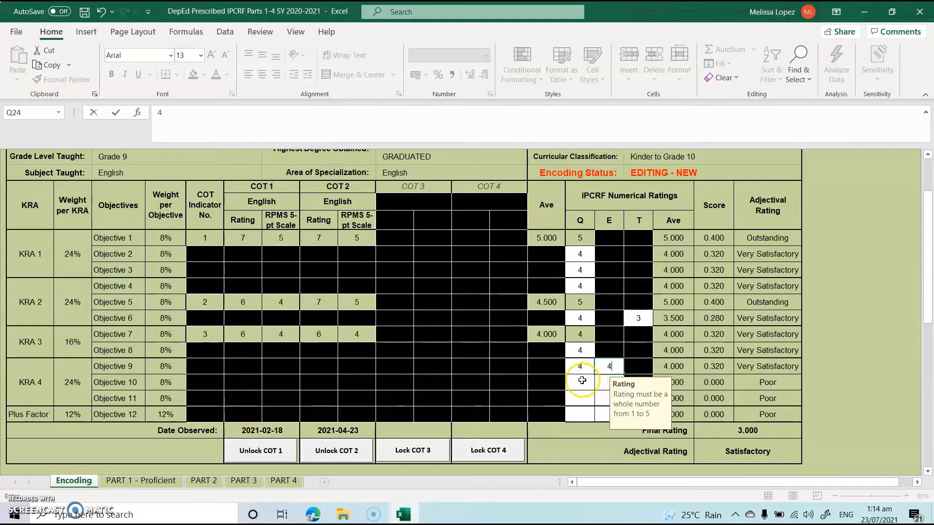
pyautogui.click(580, 386)
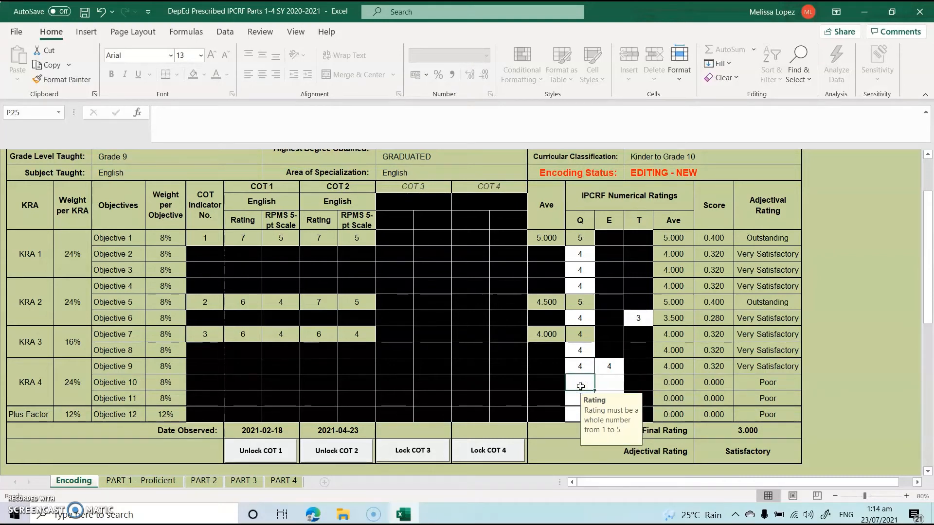
pyautogui.write('4')
pyautogui.click(611, 381)
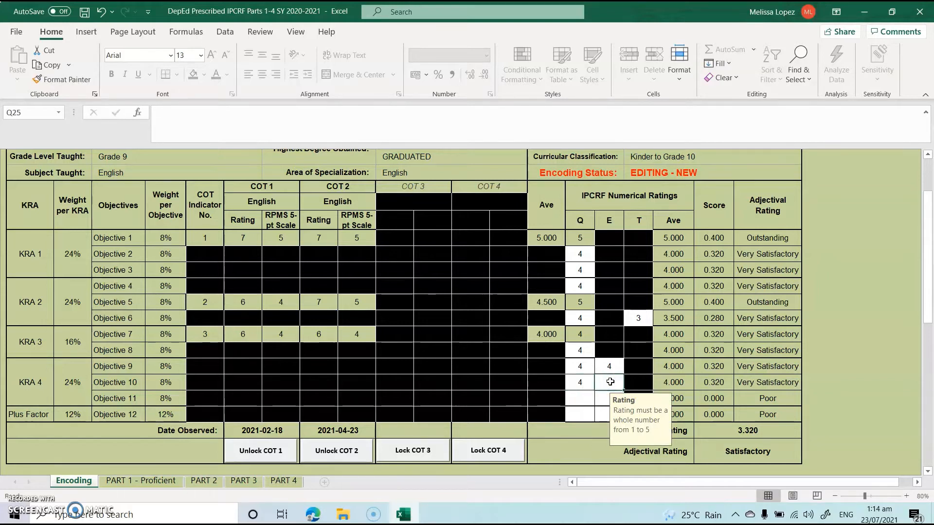
pyautogui.write('3')
pyautogui.click(582, 395)
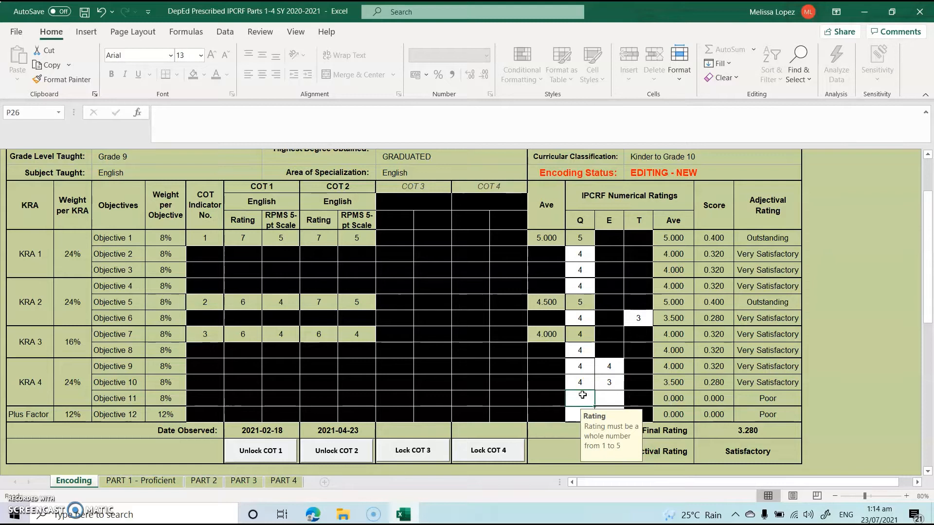
pyautogui.write('4')
pyautogui.click(609, 399)
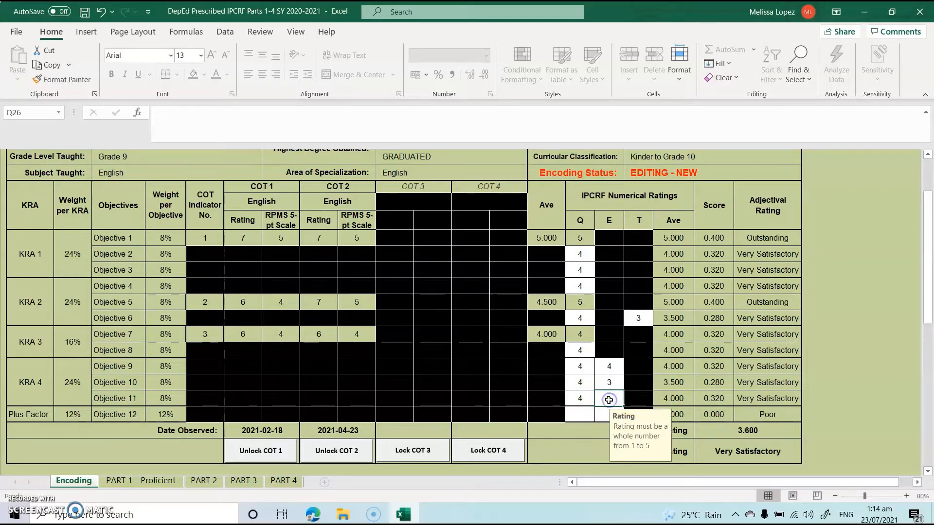
pyautogui.write('4')
# - Rate the Plus Factor, Objective 12, with 4 under both Q and E
pyautogui.click(586, 414)
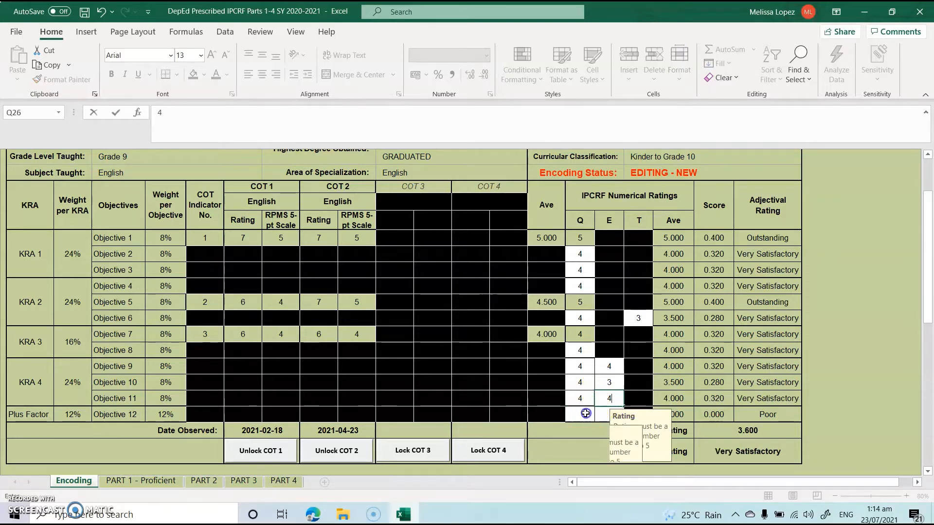
pyautogui.write('4')
pyautogui.click(609, 413)
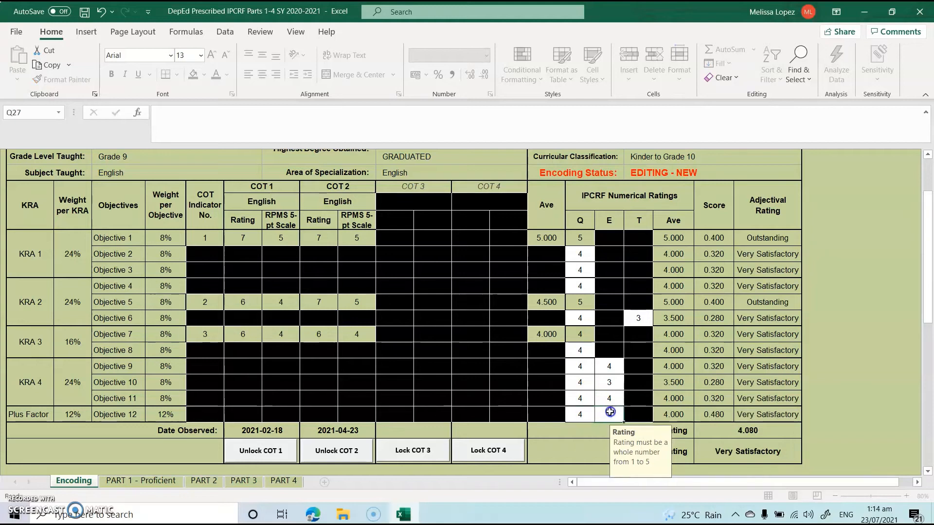
pyautogui.click(583, 397)
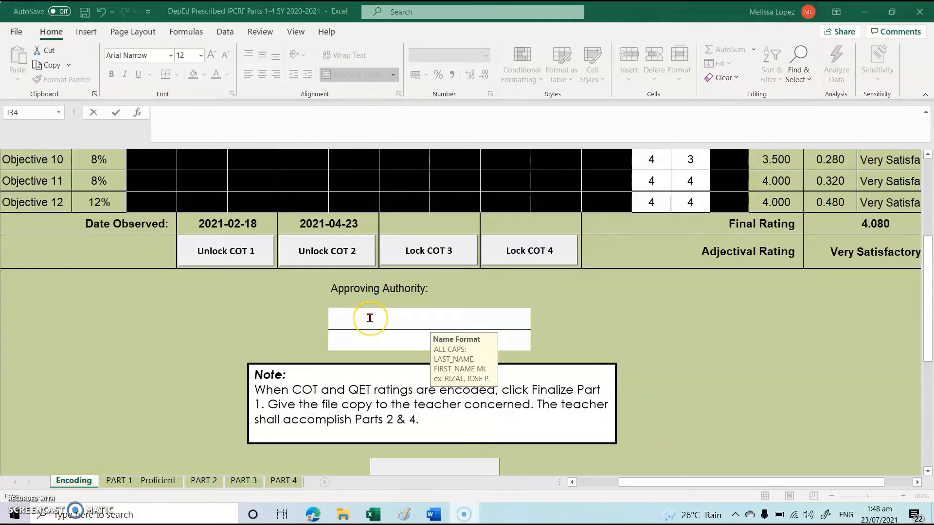
# - Enter the approving authority's full name in capitals in the name field under Approving Authority
pyautogui.doubleClick(370, 318)
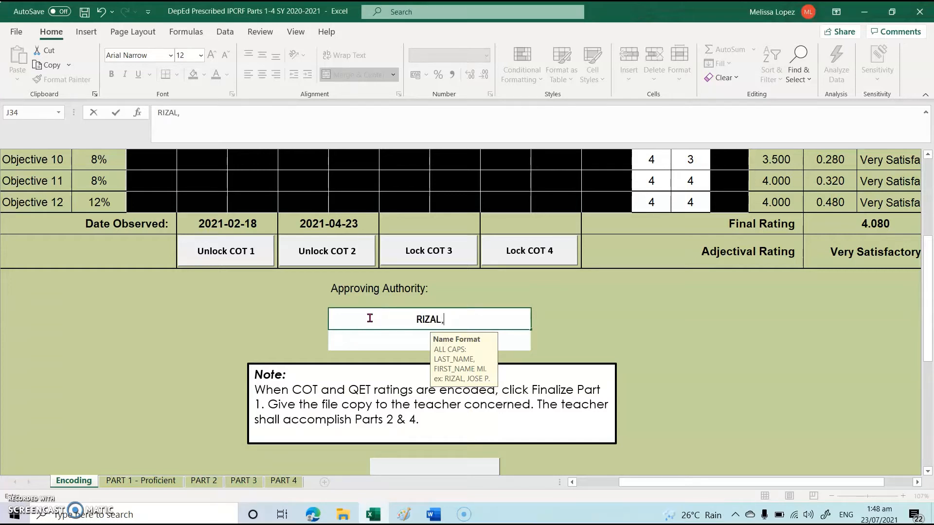
pyautogui.write('RIZAL, JOSE')
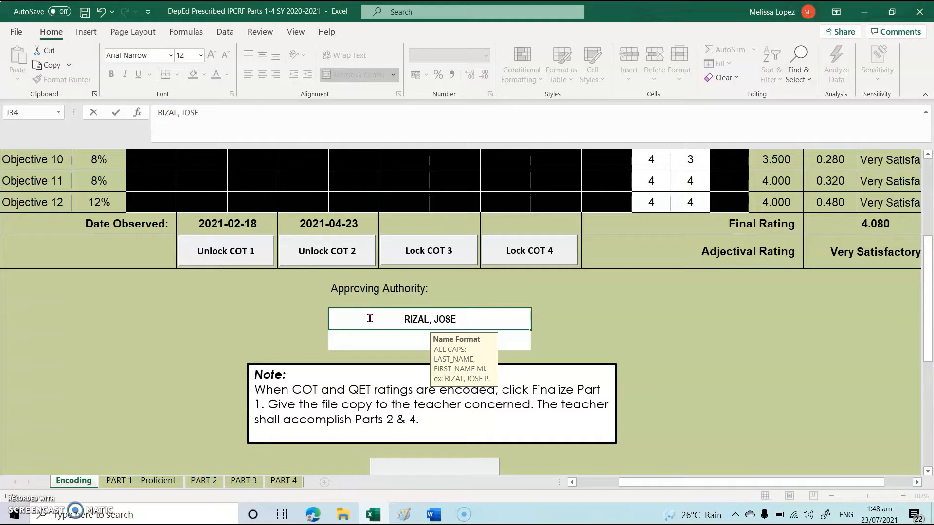
pyautogui.write(' P.')
pyautogui.click(378, 343)
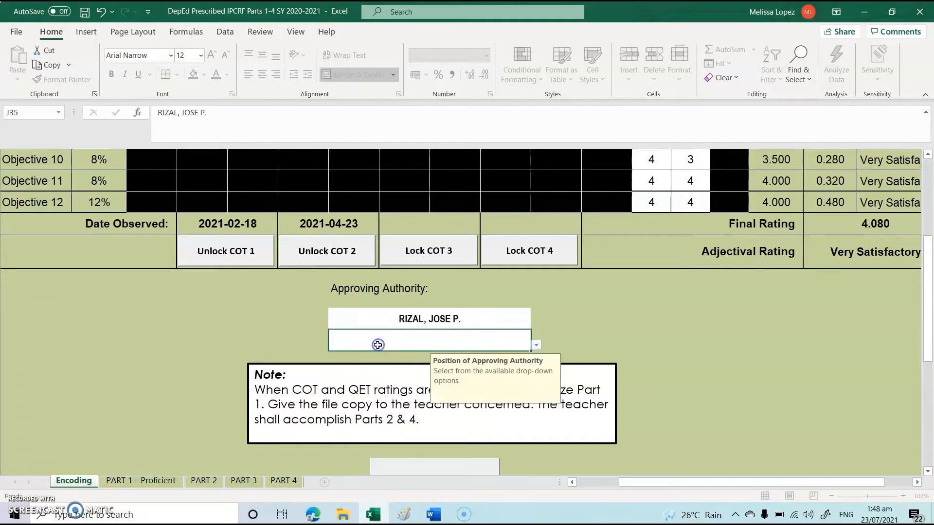
# - Set the approving authority's position to Public Schools District Supervisor
pyautogui.click(537, 345)
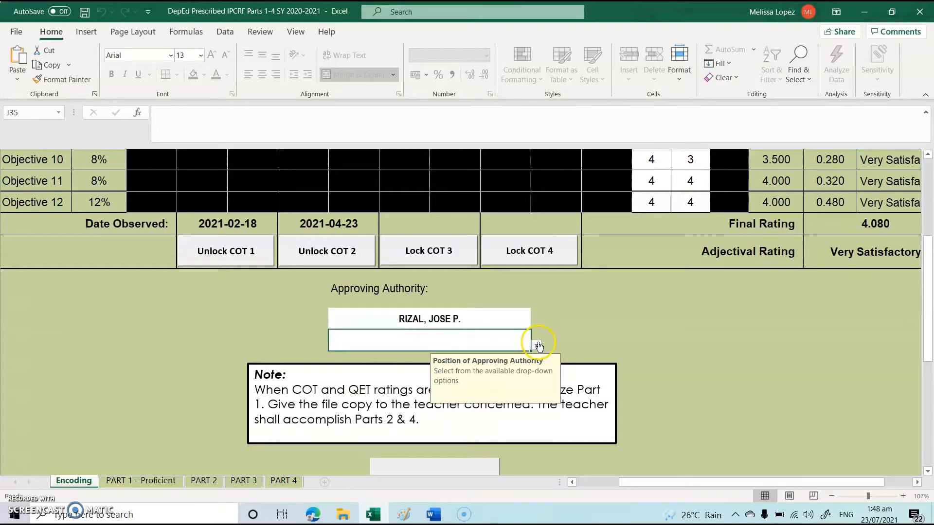
pyautogui.click(537, 345)
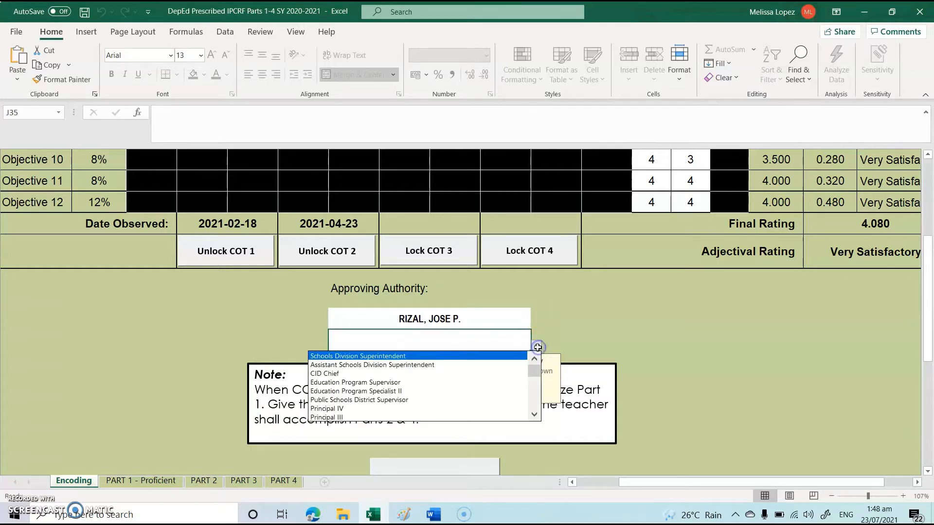
pyautogui.click(428, 400)
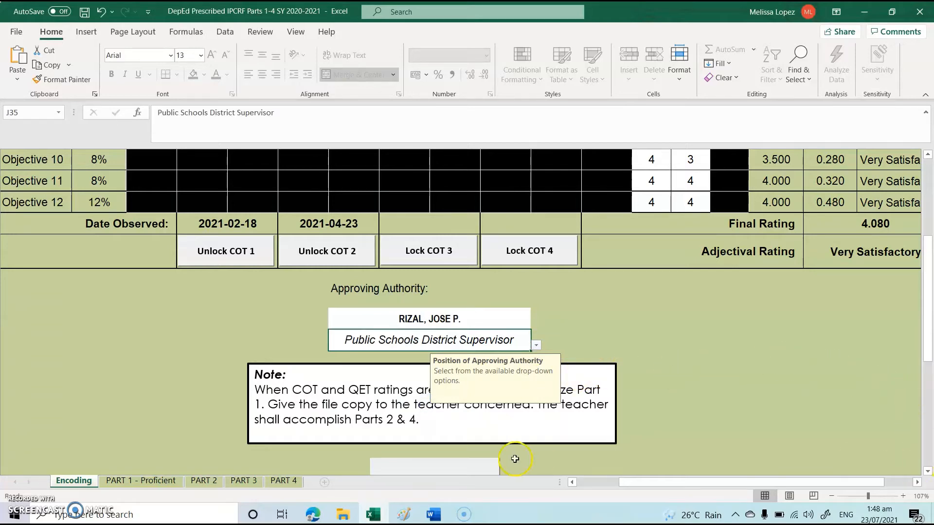
# - Finalize Part 1 by entering the rater's password, and dismiss the save message
pyautogui.click(928, 470)
pyautogui.click(928, 471)
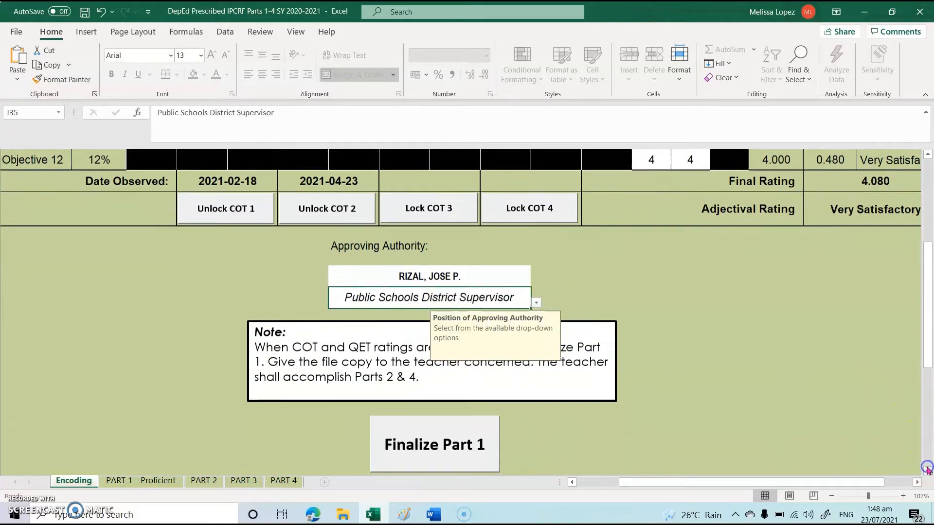
pyautogui.click(928, 471)
pyautogui.click(417, 420)
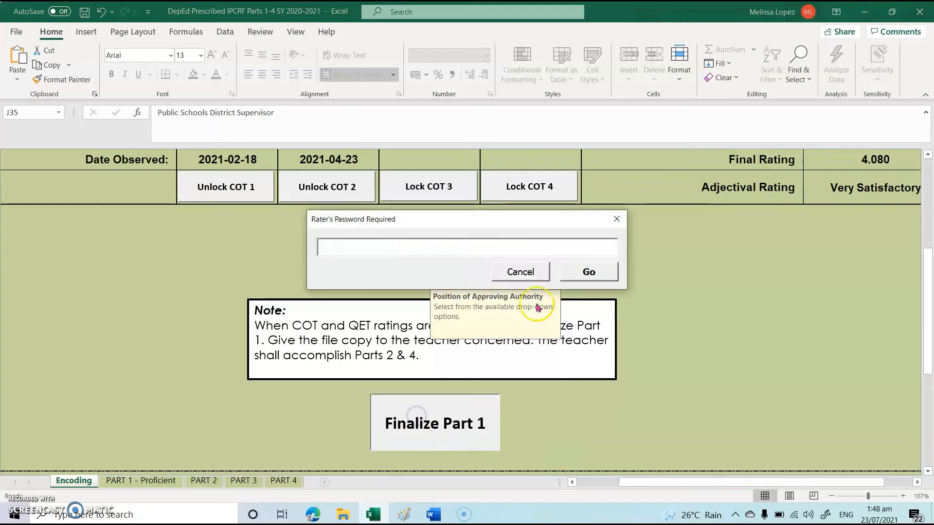
pyautogui.write('****')
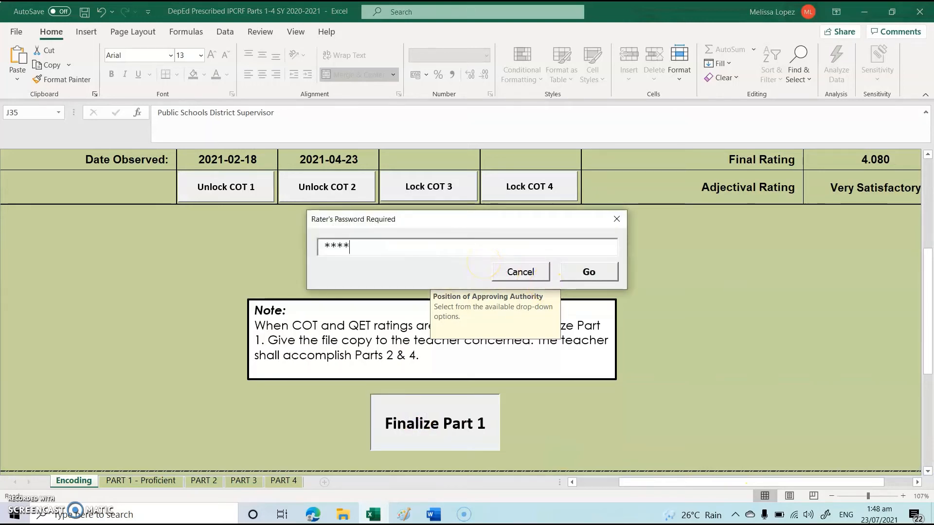
pyautogui.press('BackSpace')
pyautogui.write('******')
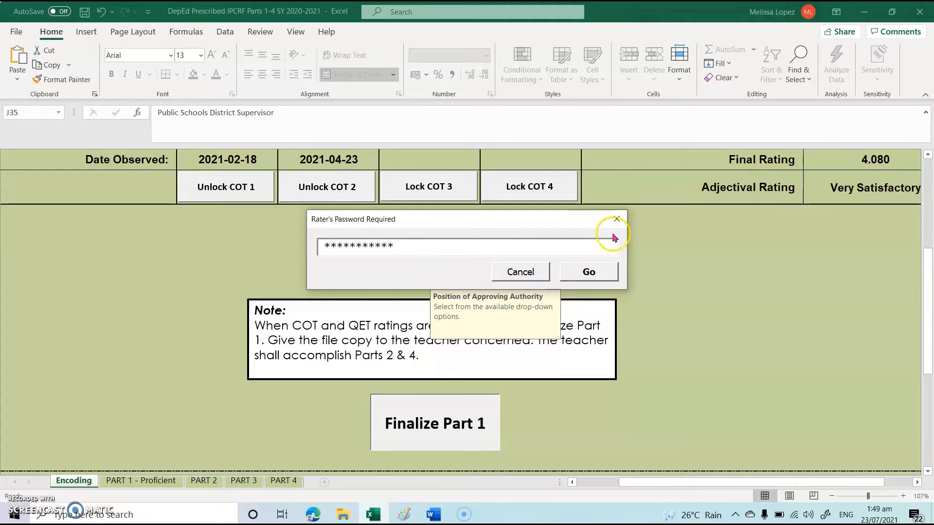
pyautogui.click(591, 271)
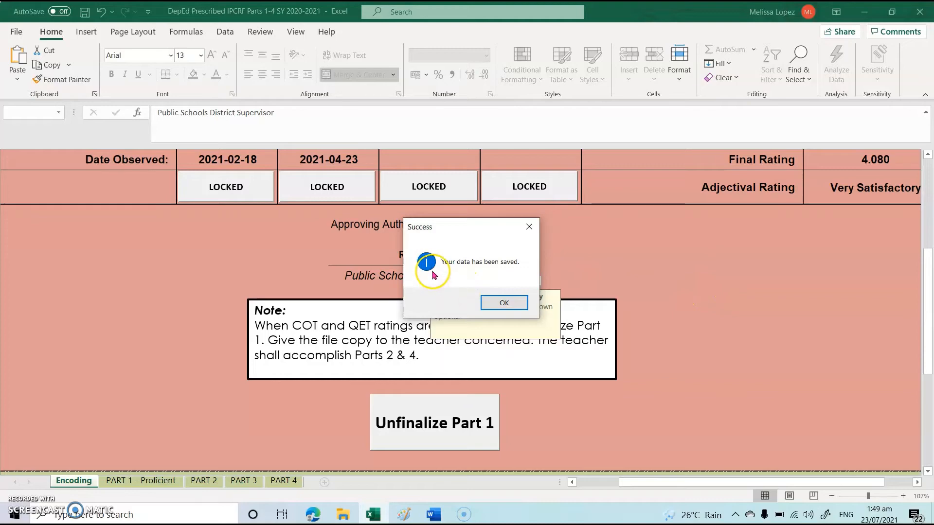
pyautogui.click(504, 304)
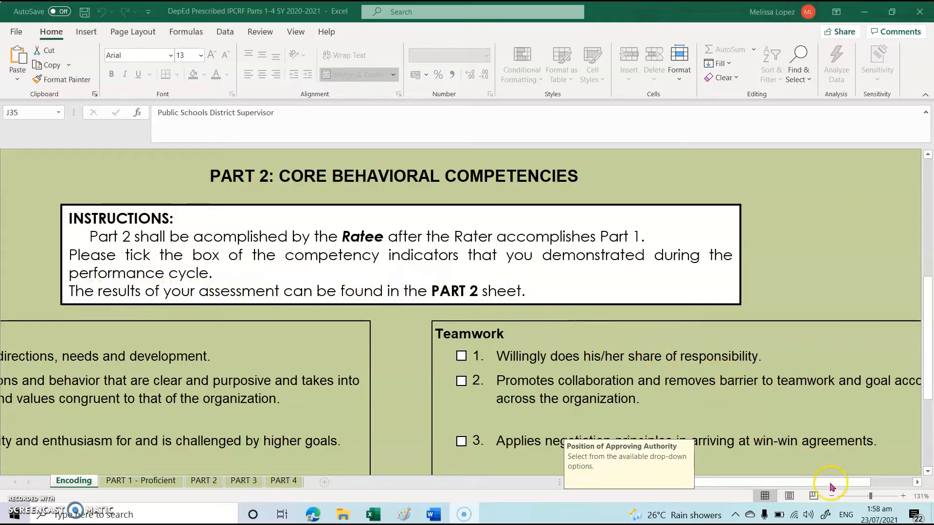
# - Mark indicators 1, 2, 3 and 5 as demonstrated under Self-Management in Part 2: Core Behavioral Competencies
pyautogui.moveTo(801, 481); pyautogui.dragTo(674, 501)
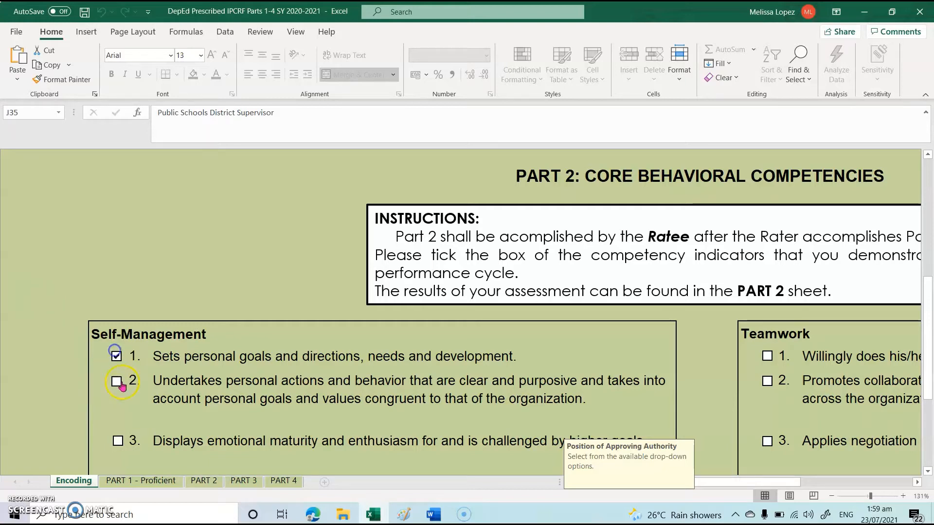
pyautogui.click(120, 384)
pyautogui.click(119, 441)
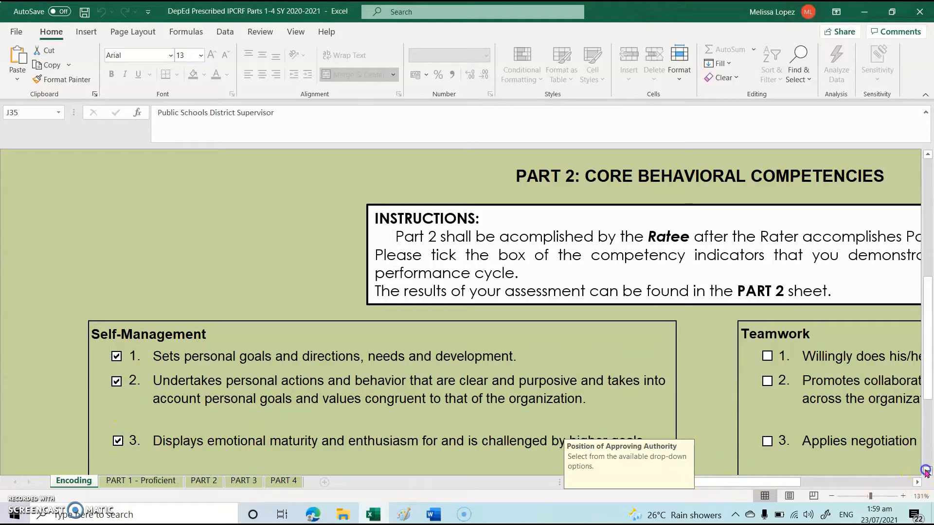
pyautogui.scroll(-3, 925, 471)
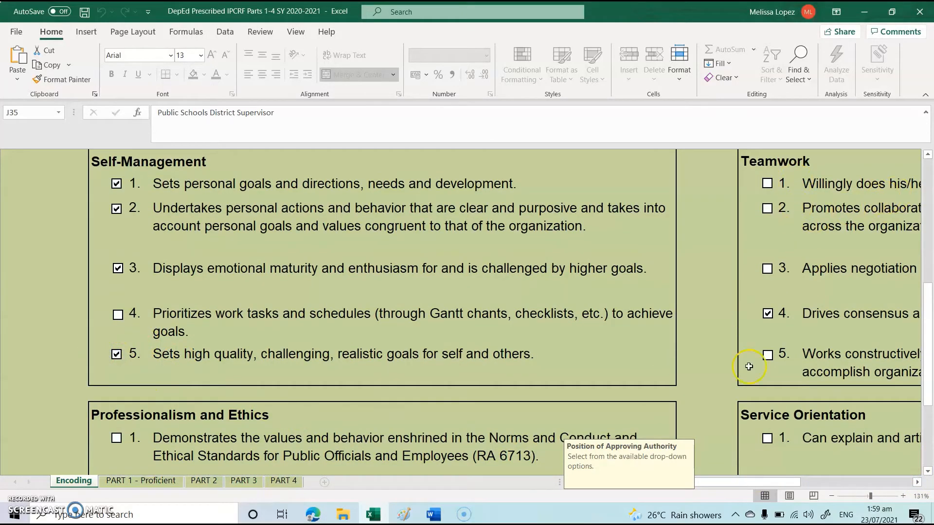
# - Mark indicators 1, 2 and 5 as demonstrated under Teamwork
pyautogui.moveTo(767, 484); pyautogui.dragTo(892, 484)
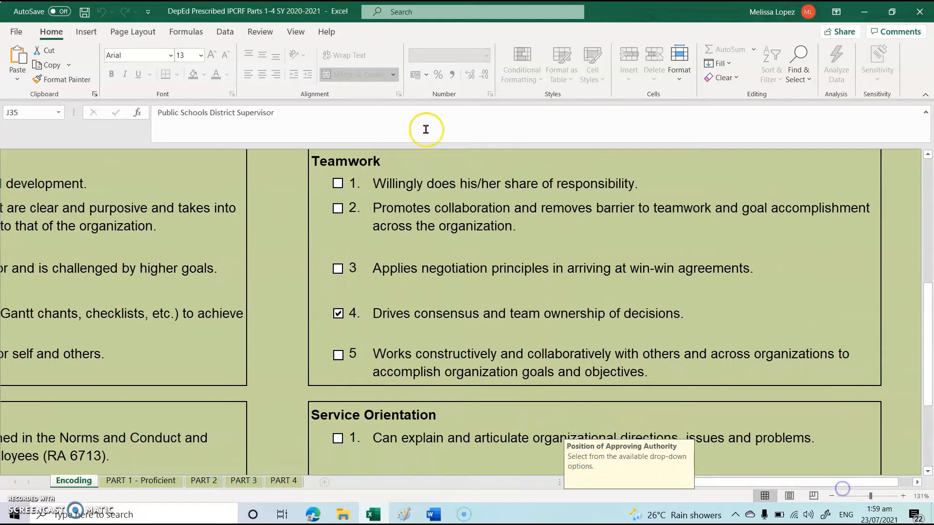
pyautogui.click(338, 208)
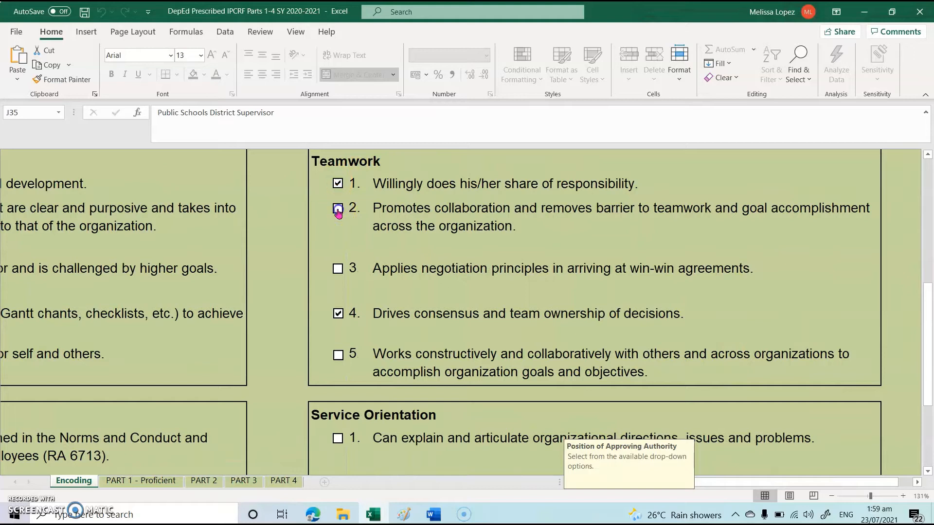
pyautogui.click(338, 277)
pyautogui.click(337, 362)
# - Mark indicators 3 and 5 as demonstrated under Professionalism and Ethics
pyautogui.click(780, 481)
pyautogui.moveTo(783, 483); pyautogui.dragTo(491, 511)
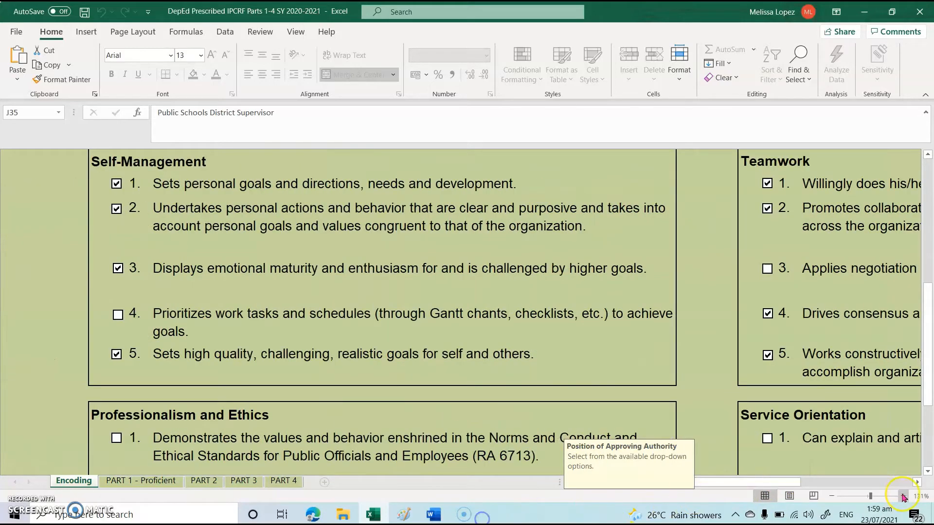
pyautogui.click(927, 472)
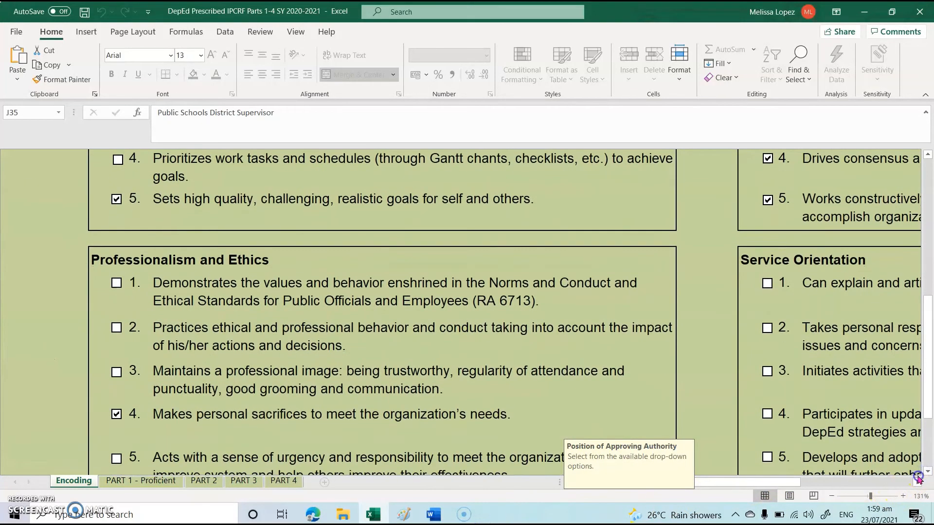
pyautogui.click(116, 370)
pyautogui.click(116, 416)
# - Mark indicators 1, 2, 4 and 5 as demonstrated under Service Orientation
pyautogui.moveTo(782, 484); pyautogui.dragTo(878, 484)
pyautogui.click(928, 471)
pyautogui.click(338, 242)
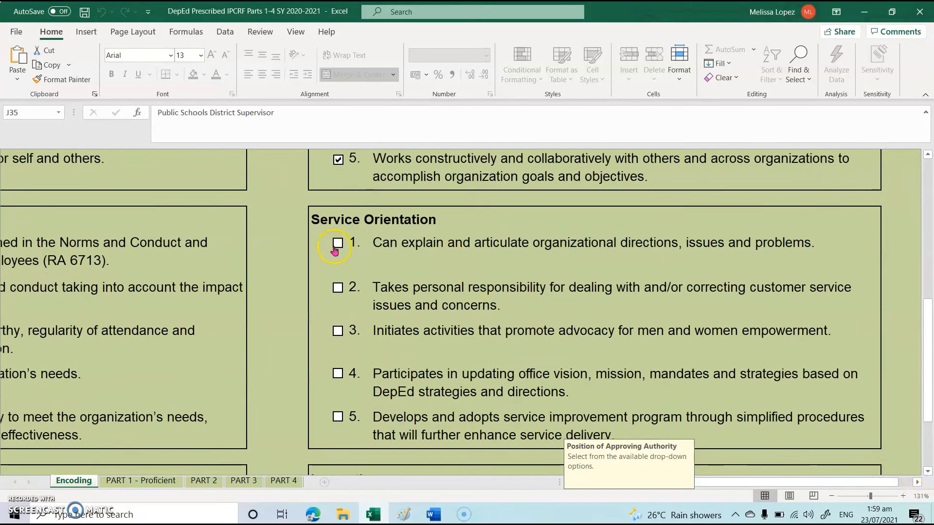
pyautogui.click(338, 288)
pyautogui.click(333, 371)
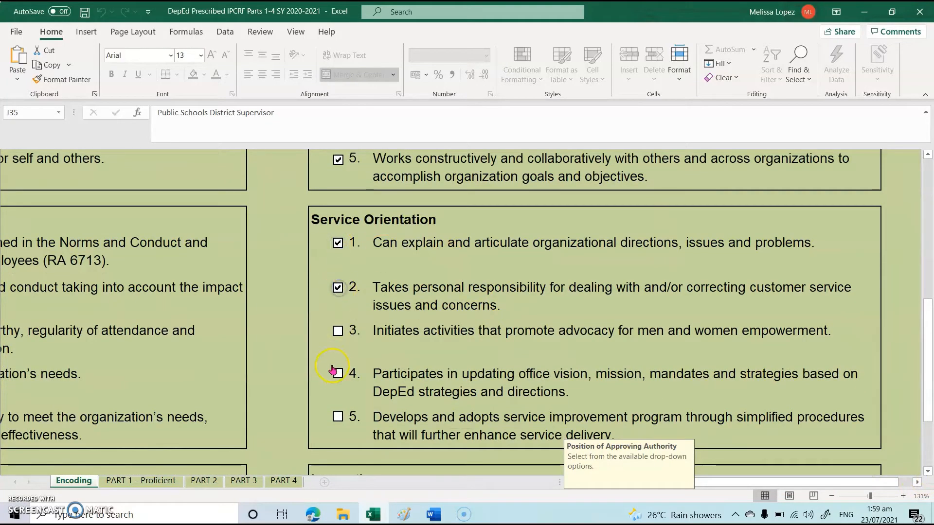
pyautogui.click(338, 417)
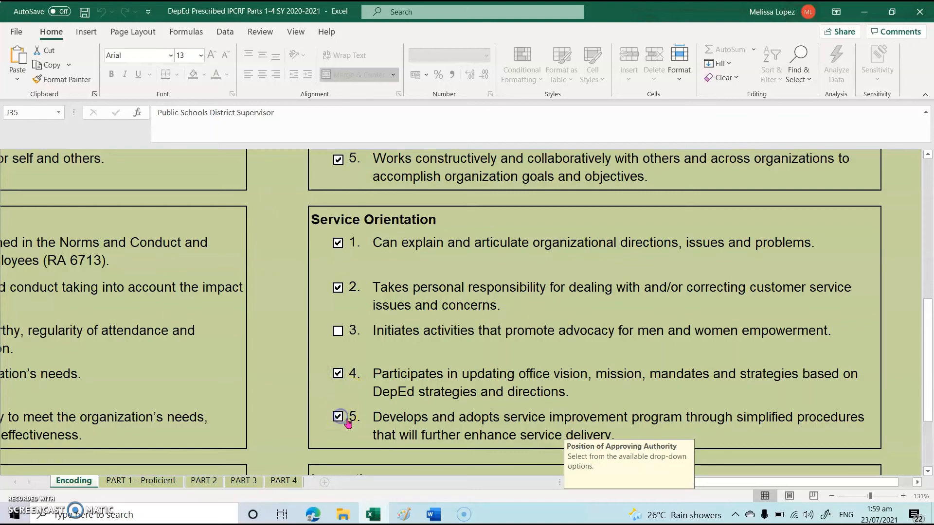
# - Mark indicators 1, 2 and 3 as demonstrated under Results Focus
pyautogui.click(738, 484)
pyautogui.moveTo(739, 487); pyautogui.dragTo(699, 487)
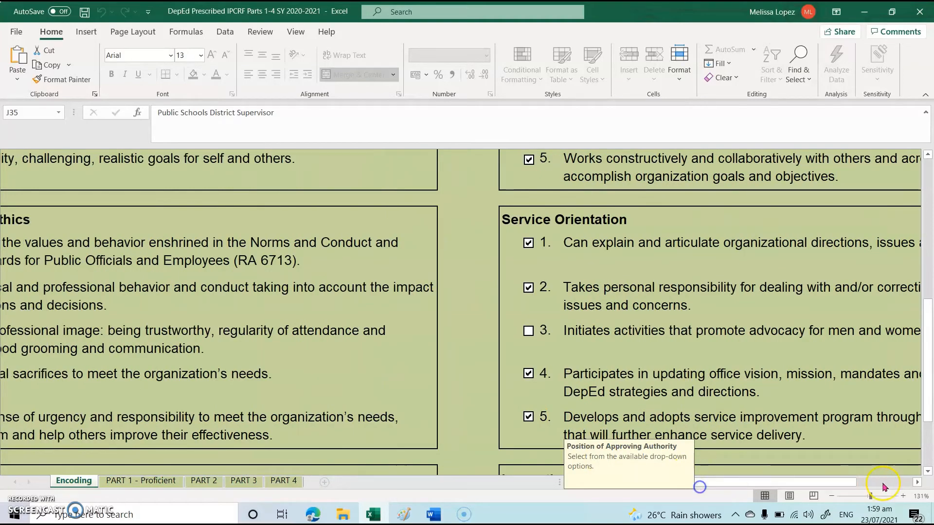
pyautogui.click(927, 472)
pyautogui.click(927, 473)
pyautogui.moveTo(837, 482); pyautogui.dragTo(552, 497)
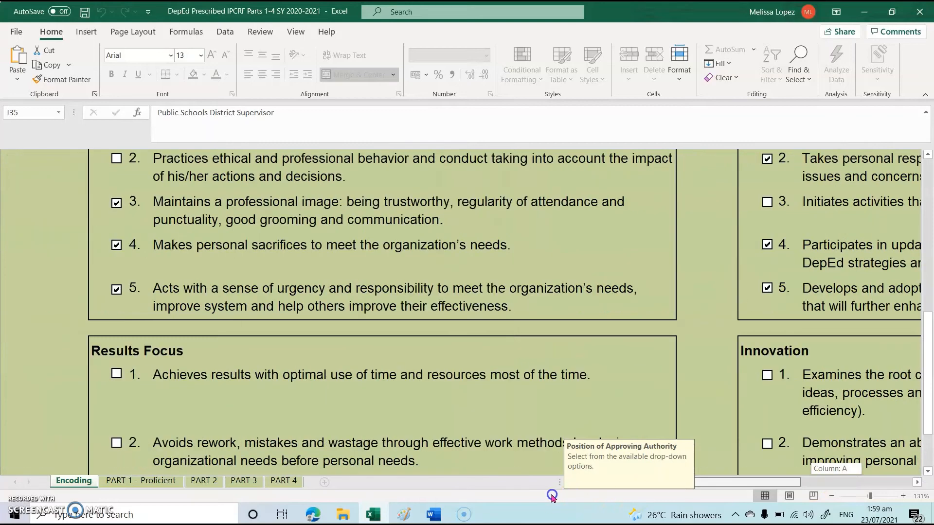
pyautogui.click(928, 472)
pyautogui.click(927, 472)
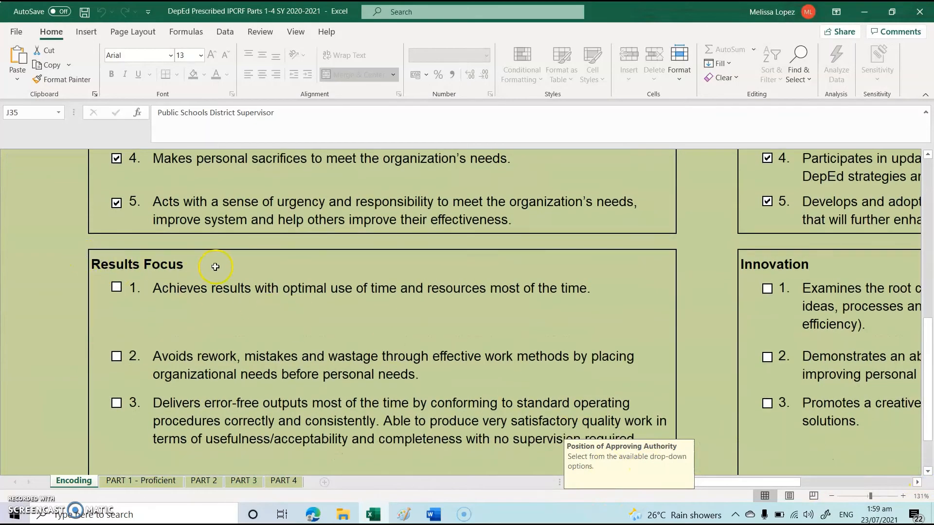
pyautogui.click(116, 288)
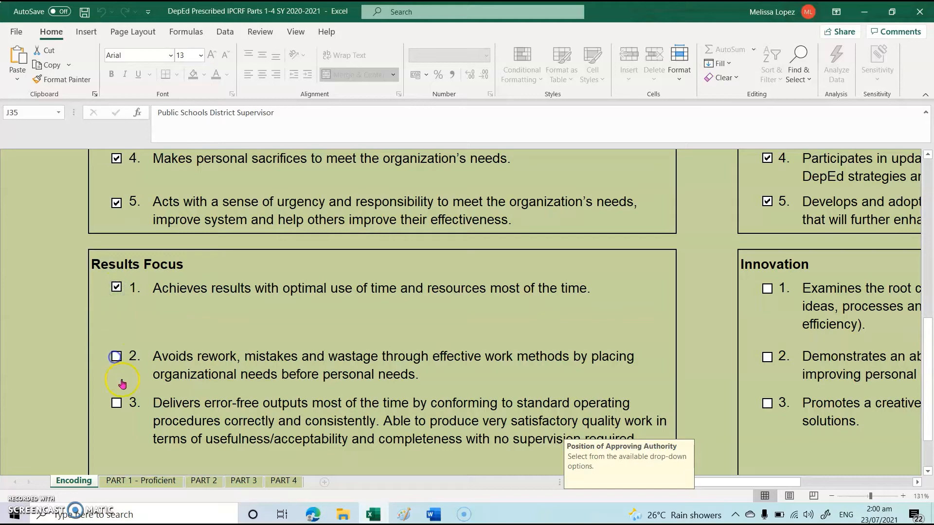
pyautogui.click(116, 356)
pyautogui.click(117, 404)
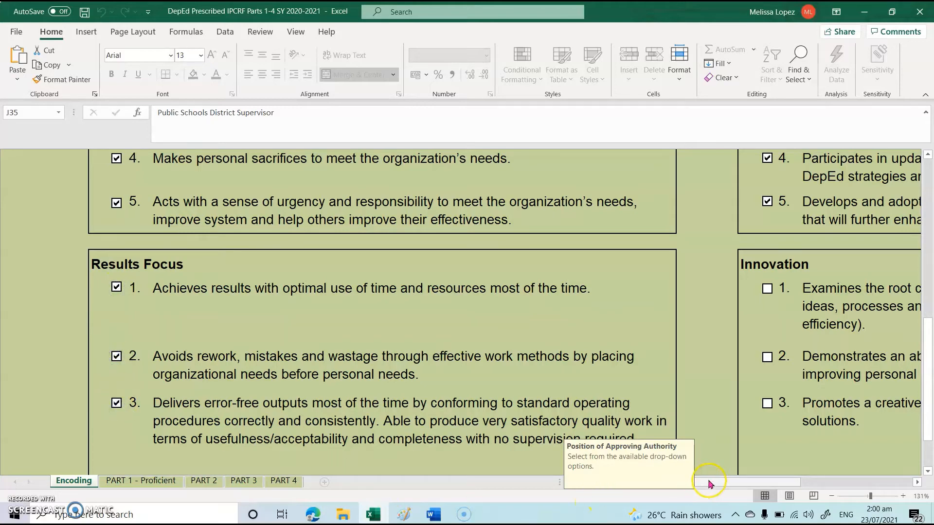
# - Mark indicators 1, 3, 4 and 5 as demonstrated under Innovation
pyautogui.moveTo(701, 482); pyautogui.dragTo(811, 488)
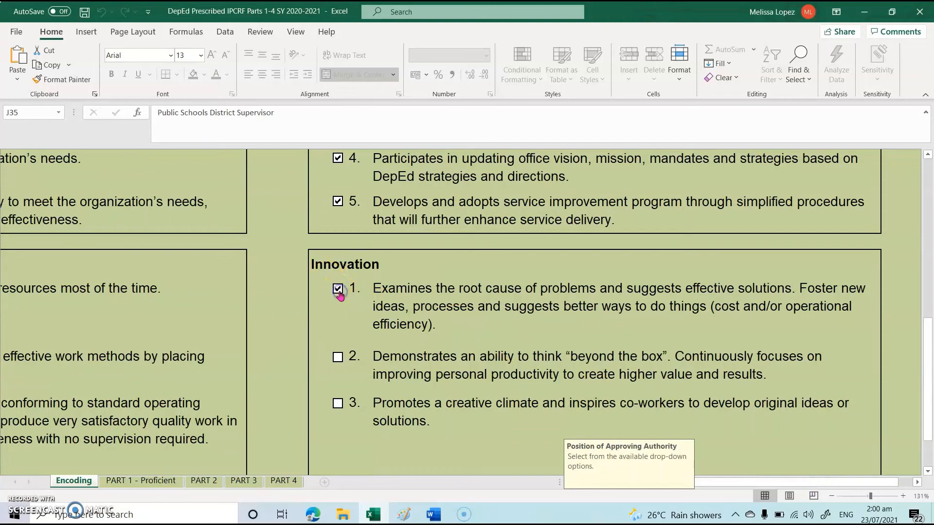
pyautogui.click(336, 404)
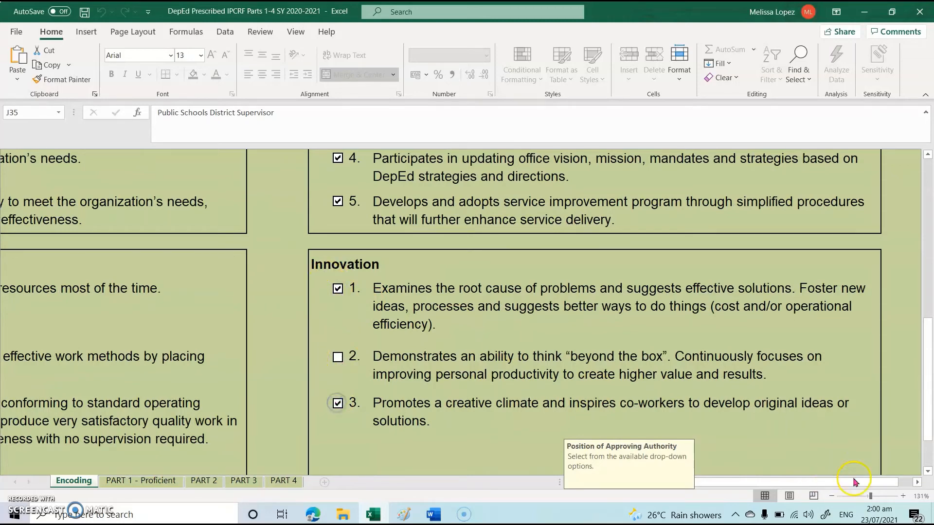
pyautogui.click(927, 472)
pyautogui.click(928, 472)
pyautogui.click(344, 451)
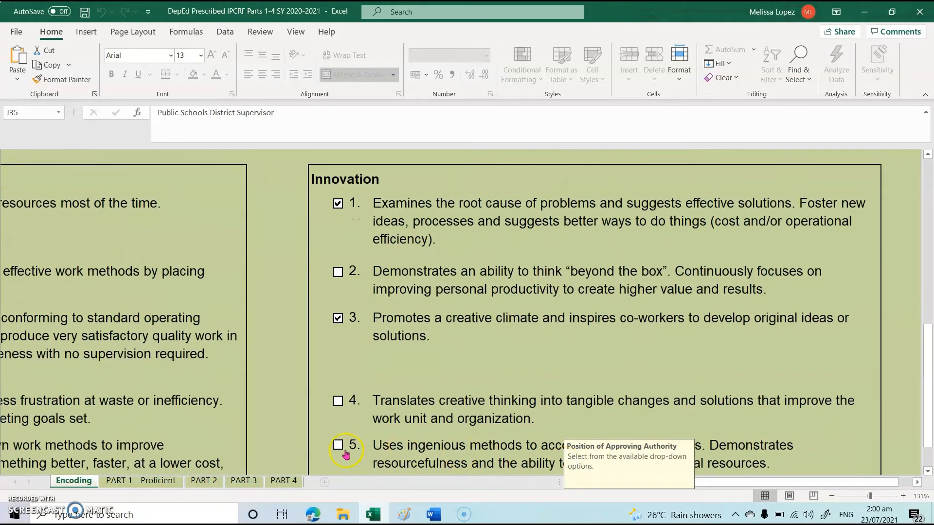
pyautogui.click(335, 404)
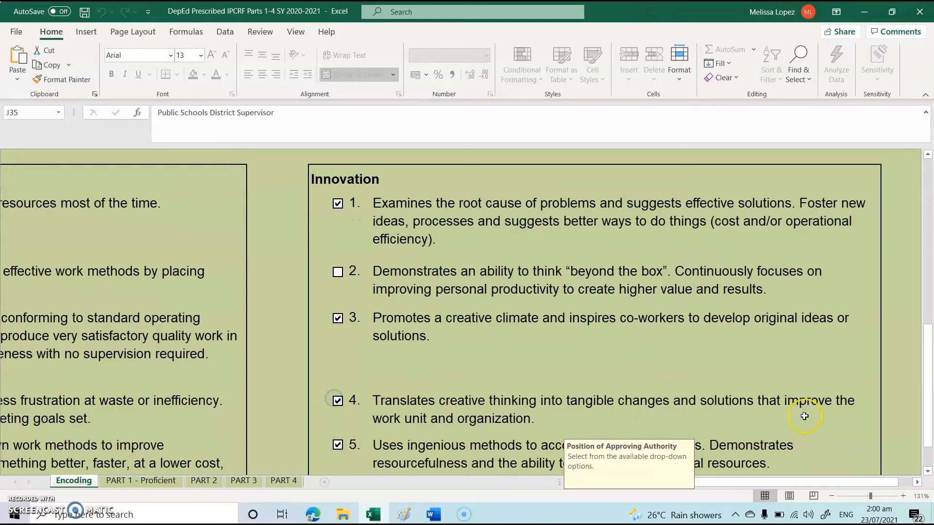
# - Finalize Part 2 by setting and confirming the ratee's password, and dismiss the save message
pyautogui.click(927, 472)
pyautogui.click(928, 472)
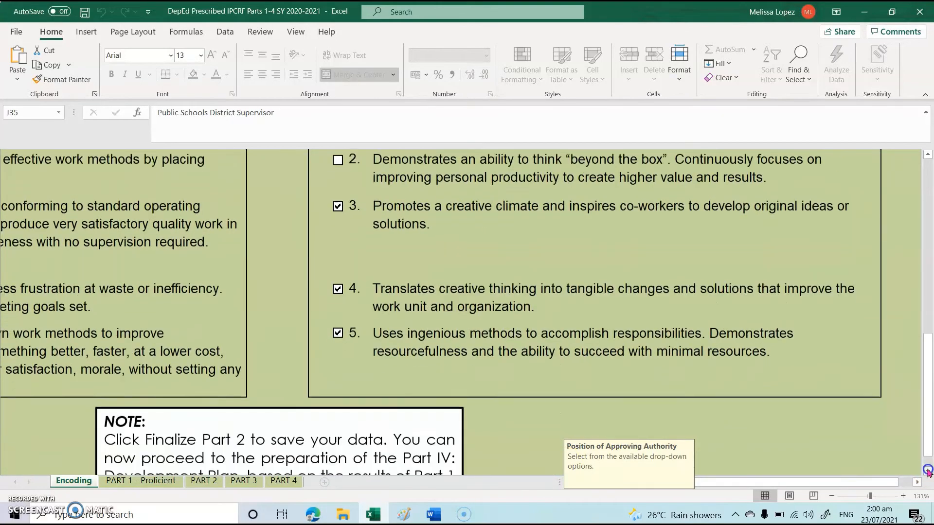
pyautogui.click(928, 473)
pyautogui.click(927, 473)
pyautogui.click(927, 472)
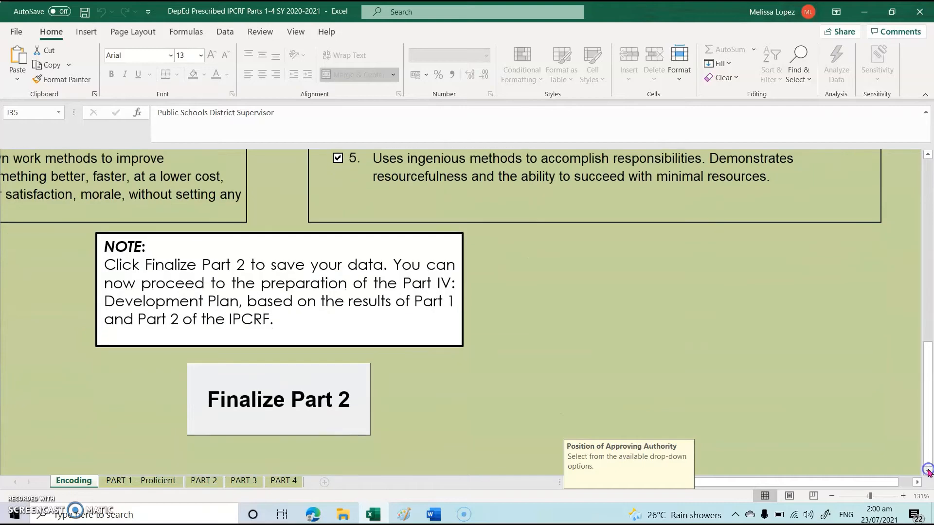
pyautogui.click(238, 408)
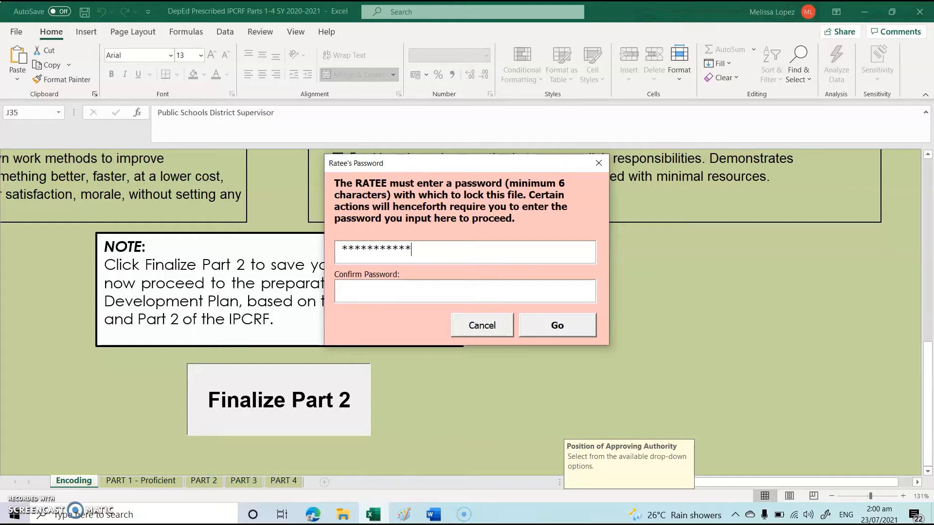
pyautogui.click(378, 291)
pyautogui.write('*')
pyautogui.click(559, 325)
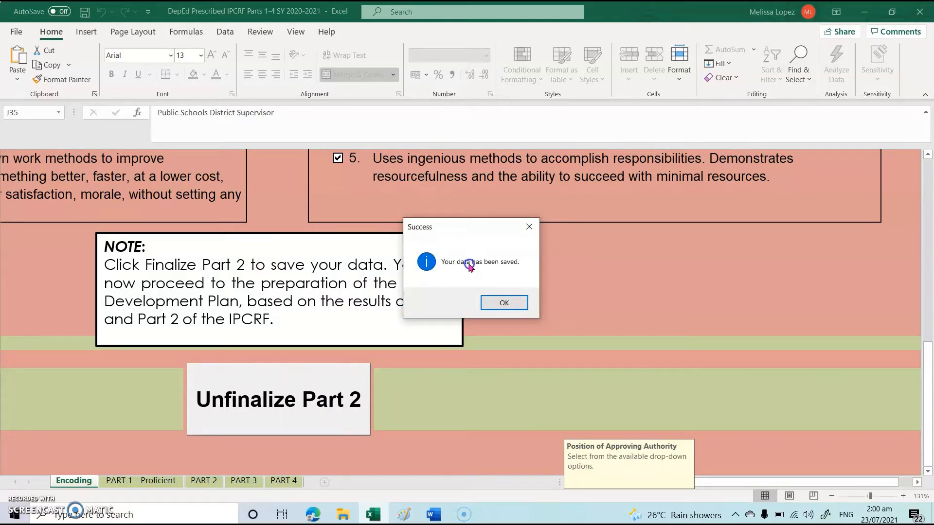
pyautogui.click(506, 302)
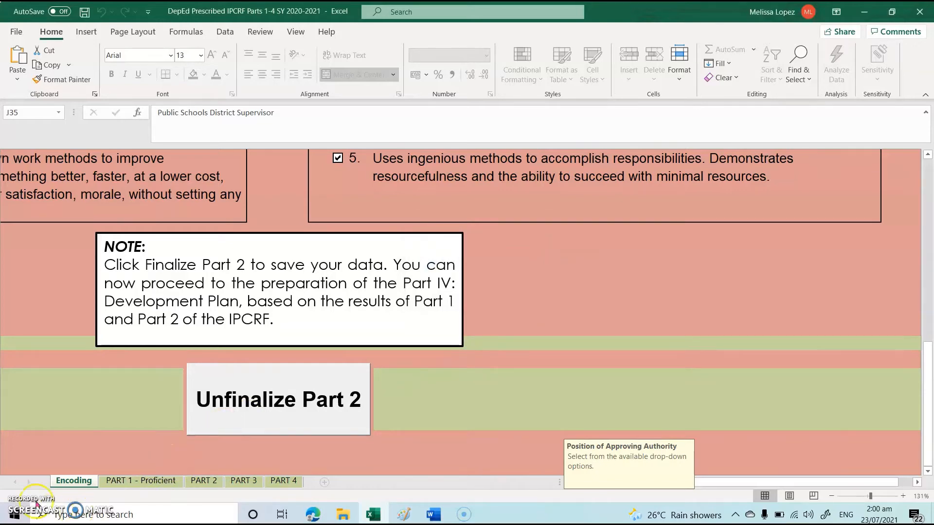
# - Open the PART 1 - Proficient sheet and examine the employee and rater details at the head of the form
pyautogui.click(123, 481)
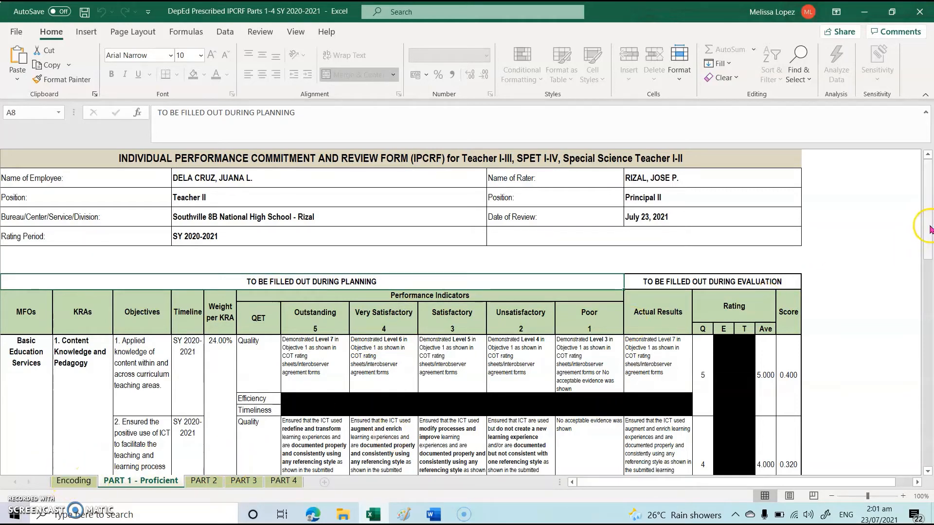
pyautogui.moveTo(928, 225)
pyautogui.mouseDown()
pyautogui.moveTo(930, 234)
pyautogui.moveTo(929, 224)
pyautogui.mouseUp()
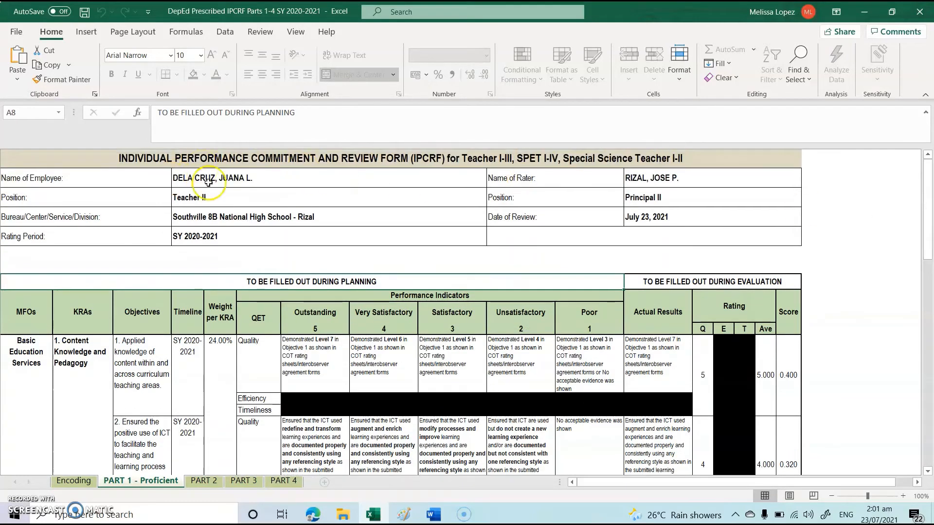
# - Review the PART 1 objectives and ratings through to the signatories, and the competency scores and note on the PART 2 sheet
pyautogui.moveTo(929, 234); pyautogui.dragTo(929, 263)
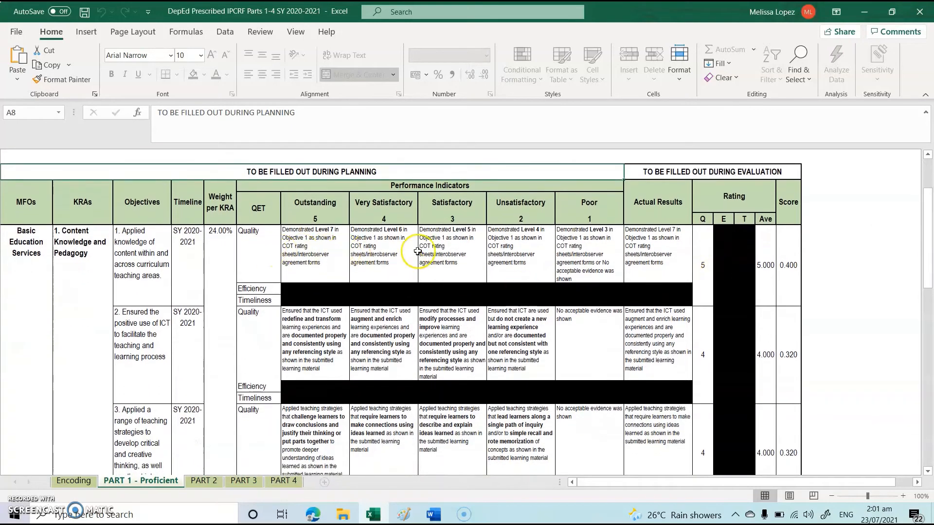
pyautogui.moveTo(925, 268); pyautogui.dragTo(930, 443)
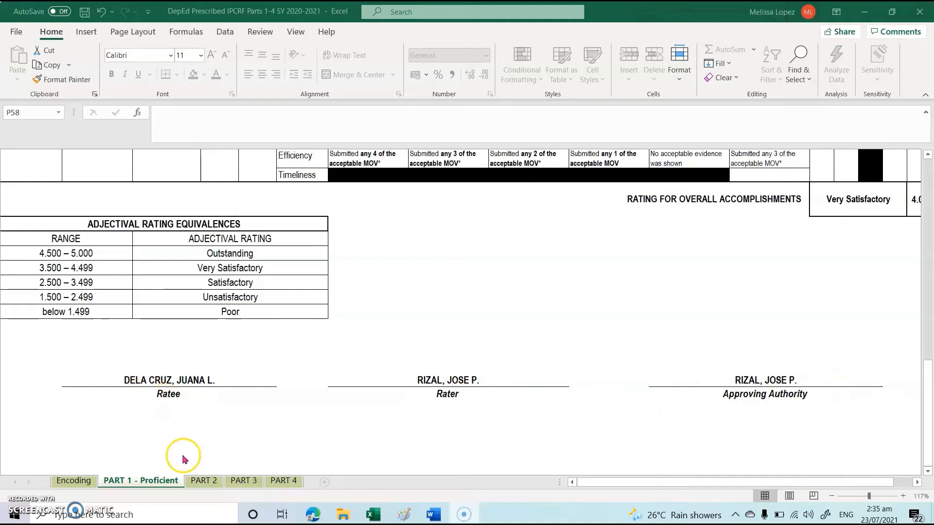
pyautogui.click(202, 482)
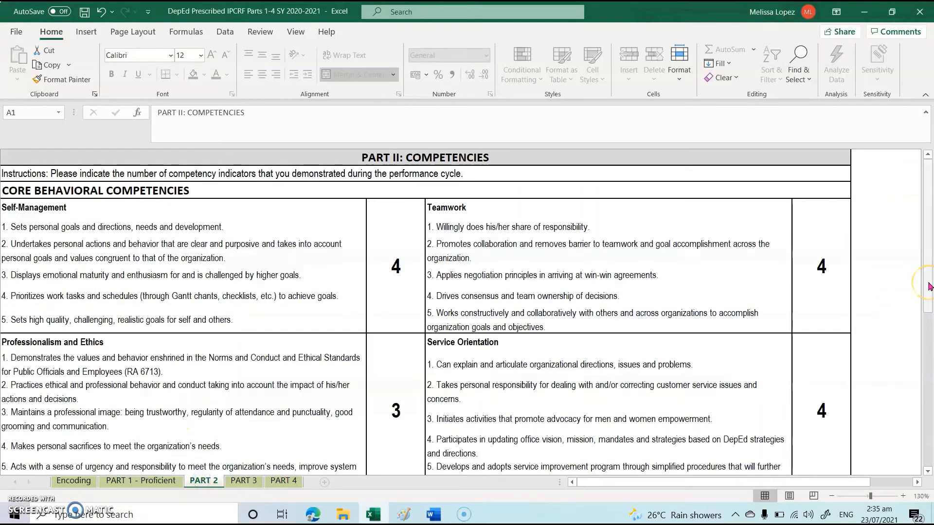
pyautogui.moveTo(928, 287); pyautogui.dragTo(929, 466)
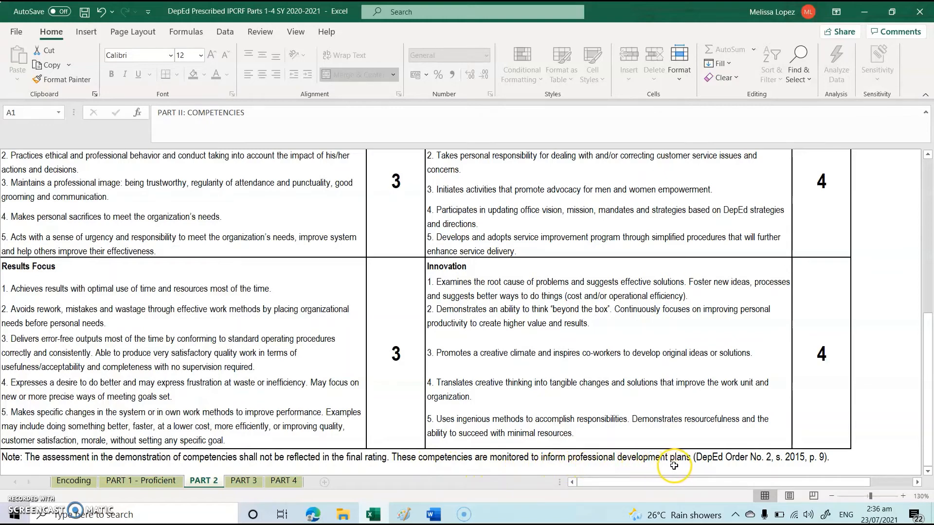
# - Review the PART 3 summary sheet, from the employee details to the final performance results and signatories
pyautogui.click(243, 482)
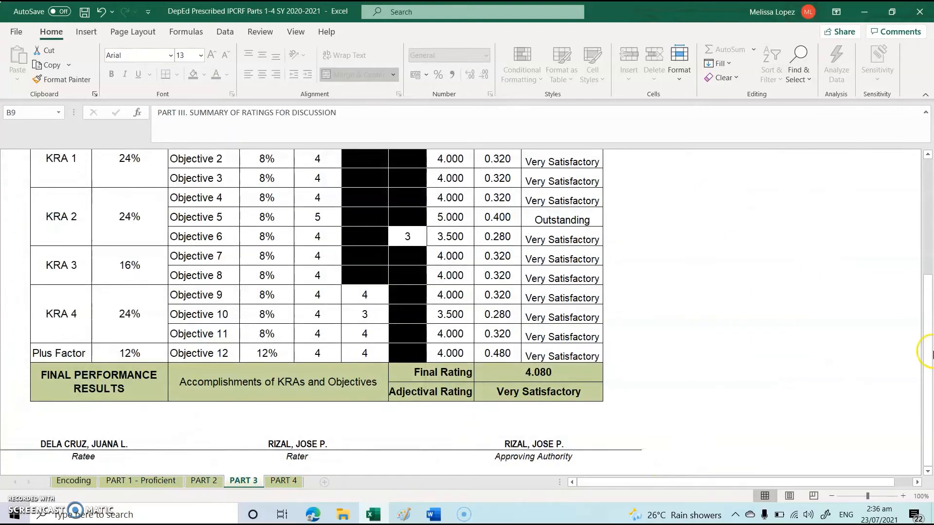
pyautogui.moveTo(929, 265); pyautogui.dragTo(925, 160)
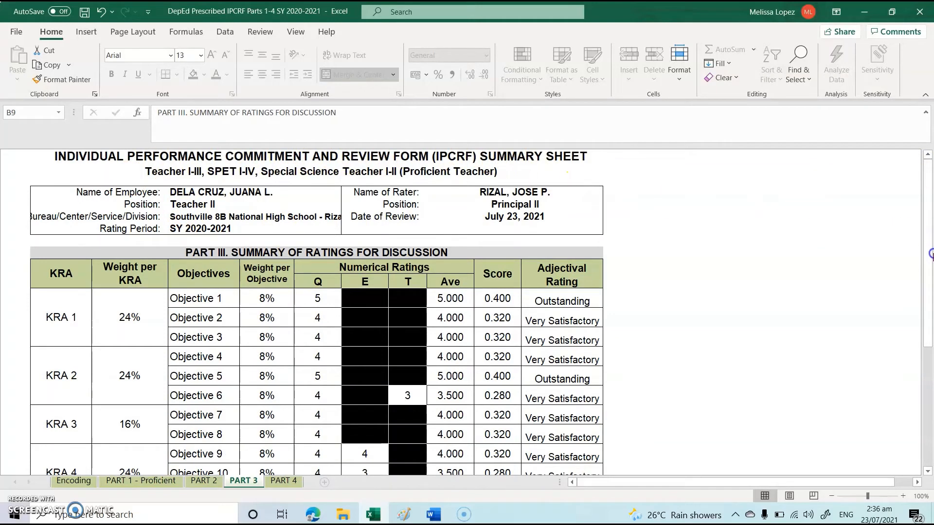
pyautogui.moveTo(930, 277); pyautogui.dragTo(930, 435)
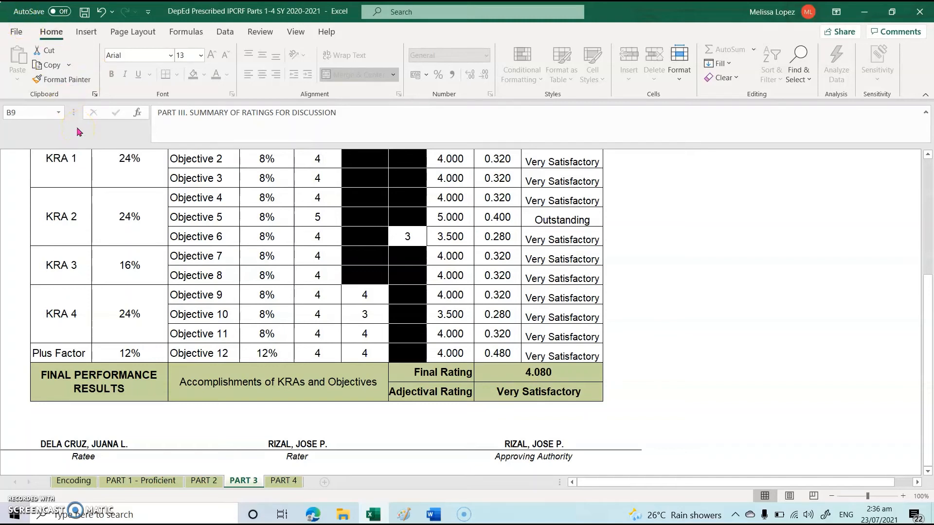
# - Insert the ratee's e-signature picture from the device's E-SIGNATURES folder into the PART 3 sheet
pyautogui.click(86, 32)
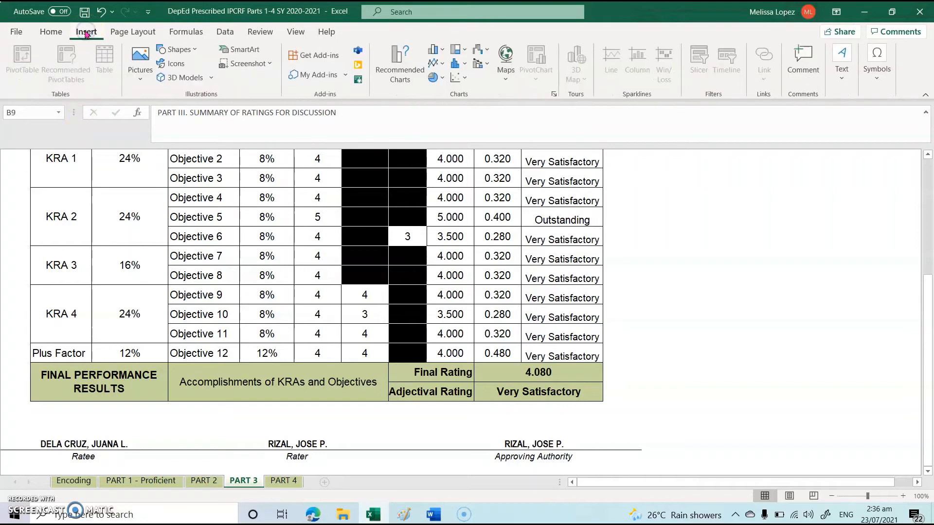
pyautogui.click(140, 69)
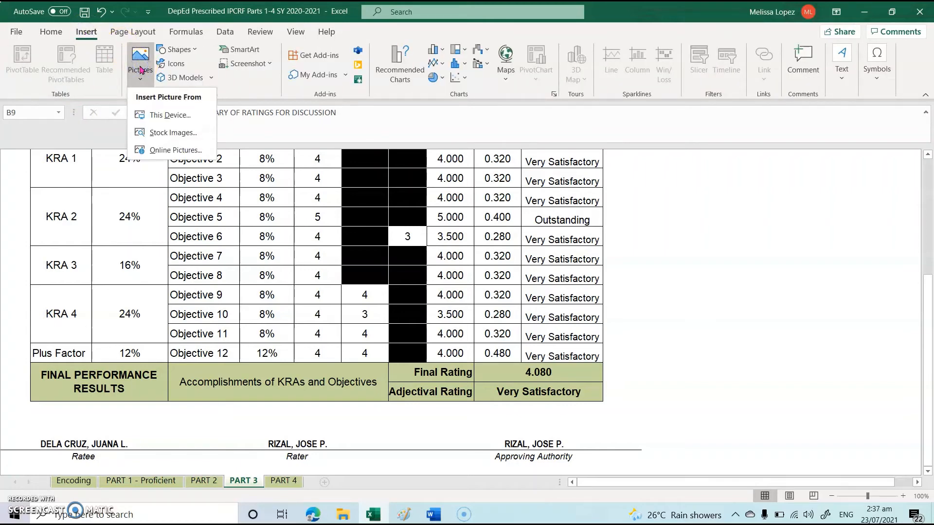
pyautogui.click(160, 119)
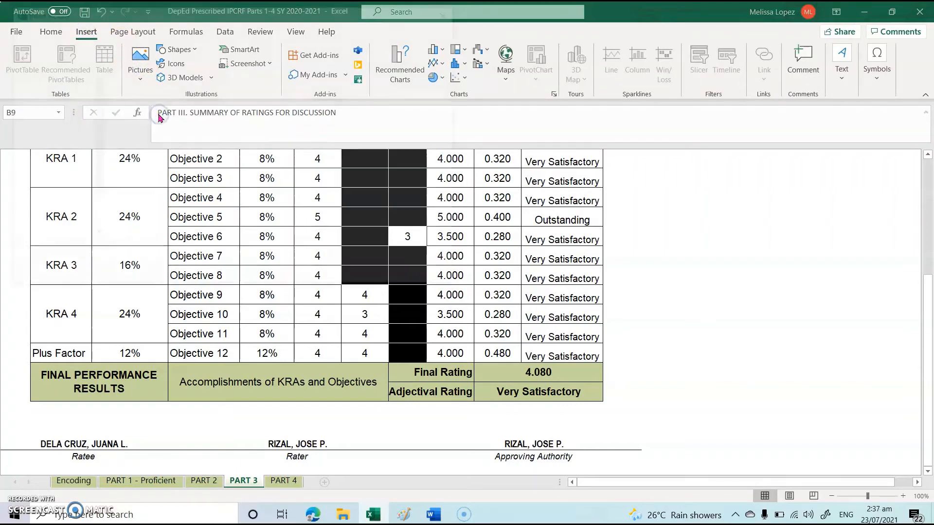
pyautogui.click(146, 118)
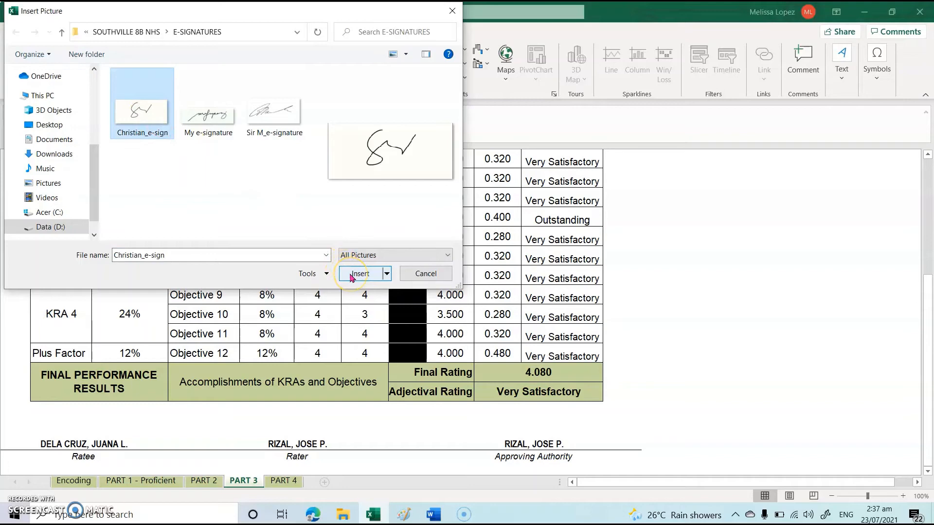
pyautogui.click(360, 274)
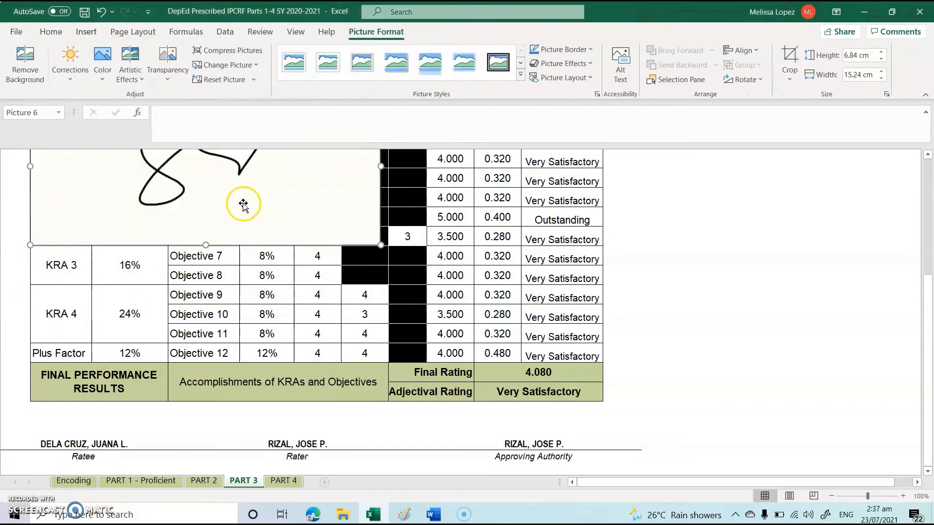
# - Shrink the signature picture to about 0.93 cm by 2.08 cm and place it above the ratee's name
pyautogui.moveTo(243, 205); pyautogui.dragTo(354, 313)
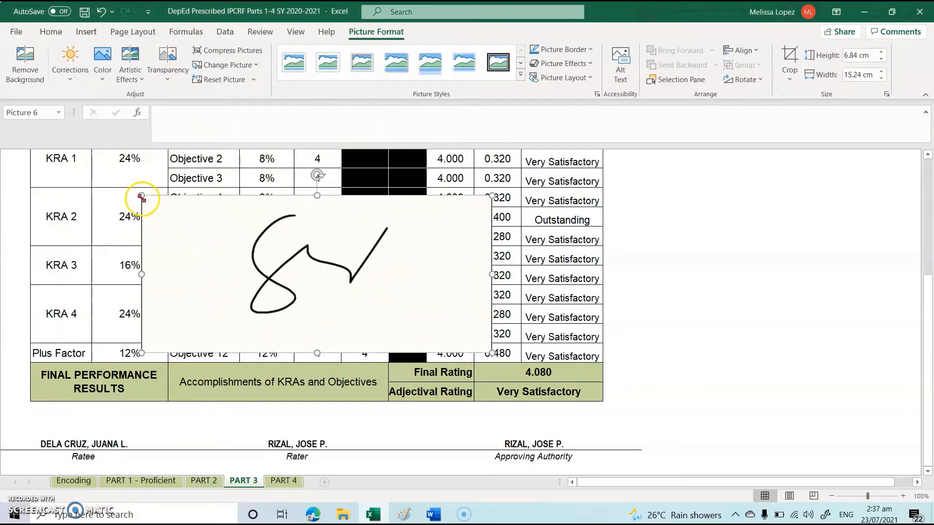
pyautogui.moveTo(148, 201)
pyautogui.mouseDown()
pyautogui.moveTo(436, 317)
pyautogui.moveTo(427, 324)
pyautogui.mouseUp()
pyautogui.moveTo(492, 353)
pyautogui.mouseDown()
pyautogui.moveTo(397, 342)
pyautogui.moveTo(72, 422)
pyautogui.moveTo(87, 426)
pyautogui.mouseUp()
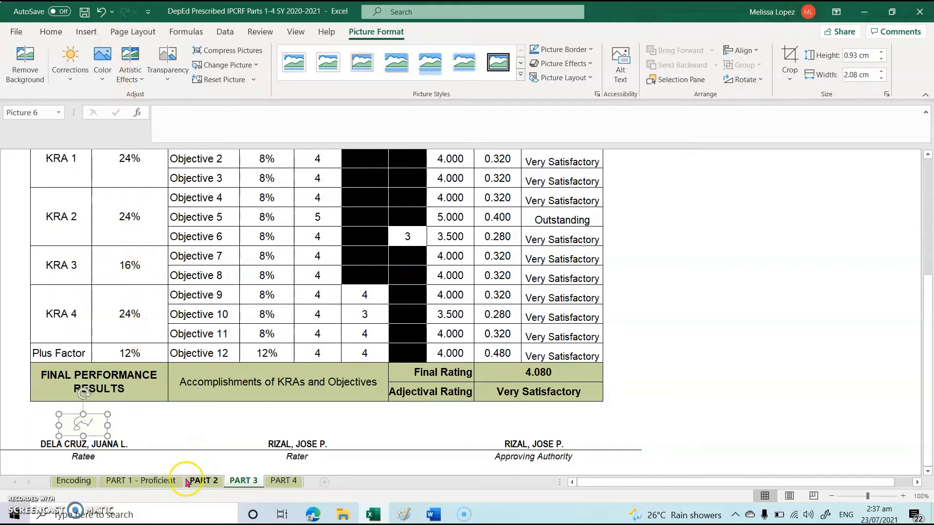
# - Examine Functional Competencies on PART 4, and look up the objectives rated Outstanding in PART 3 and their wording in PART 1
pyautogui.click(284, 482)
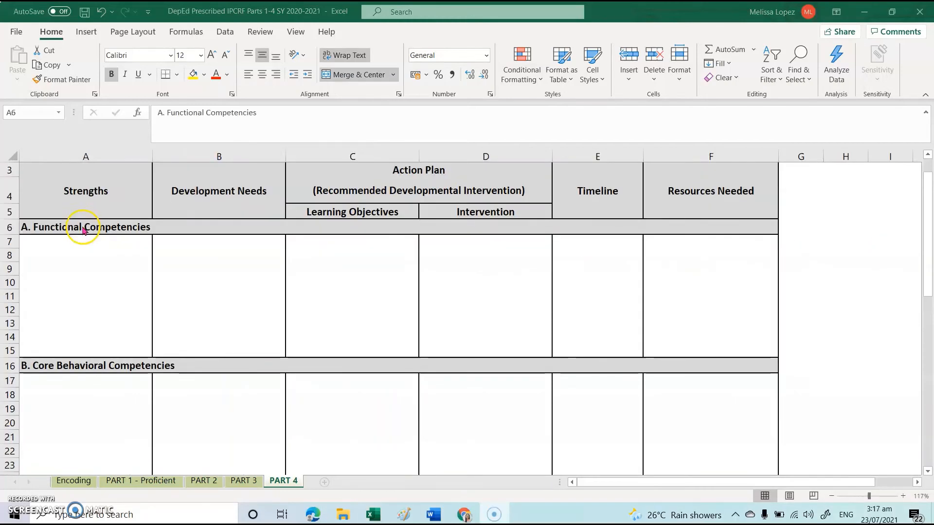
pyautogui.click(83, 227)
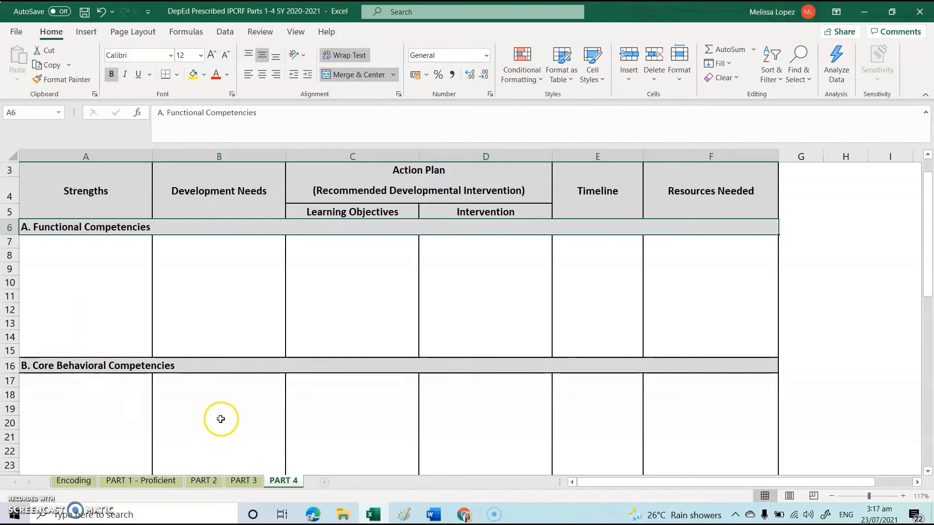
pyautogui.click(244, 480)
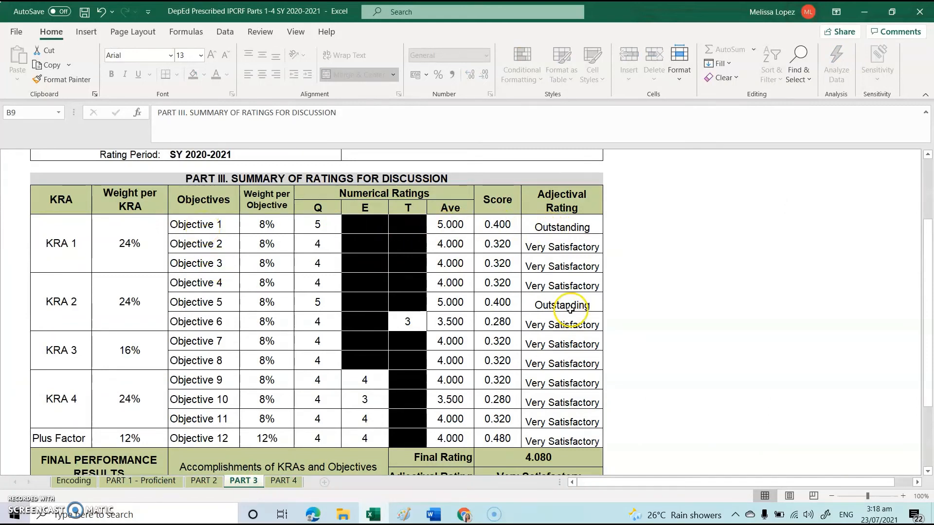
pyautogui.click(134, 481)
pyautogui.scroll(10, 372, 360)
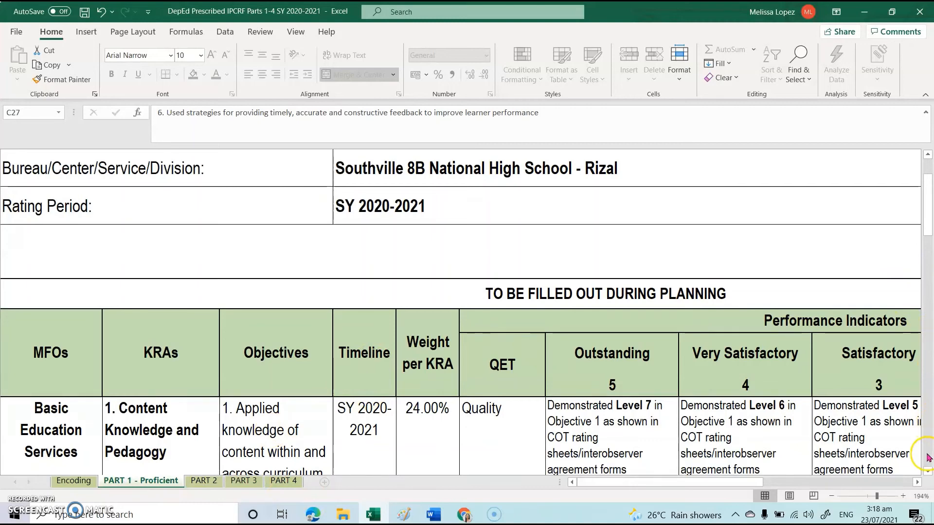
pyautogui.scroll(-2, 928, 472)
pyautogui.click(243, 396)
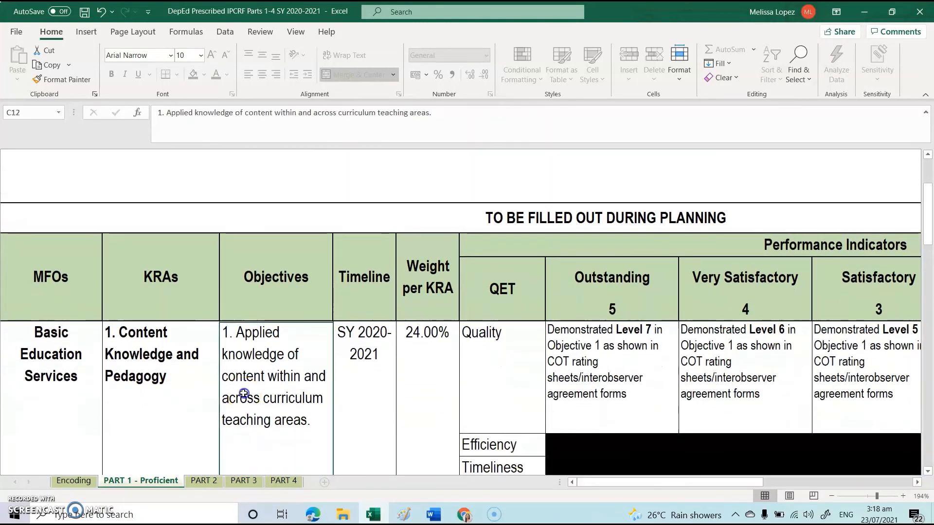
pyautogui.scroll(-4, 928, 472)
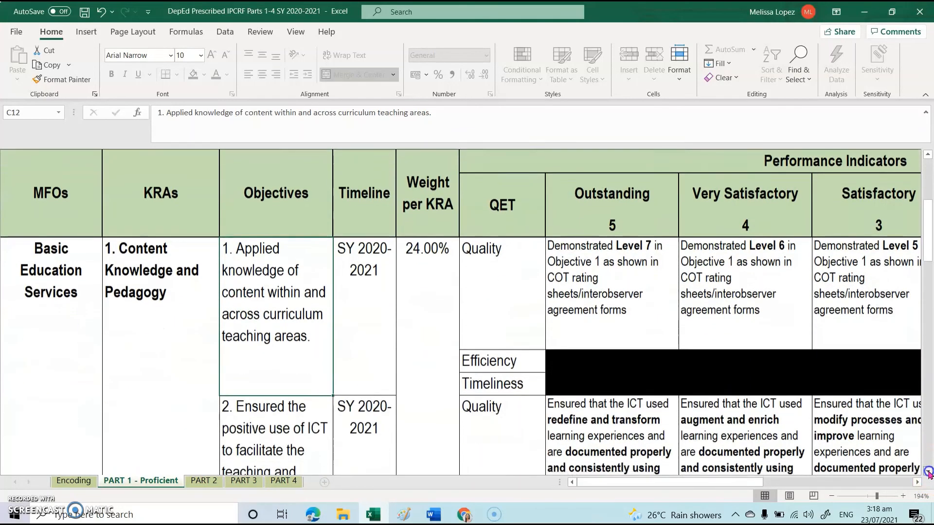
pyautogui.scroll(-5, 927, 469)
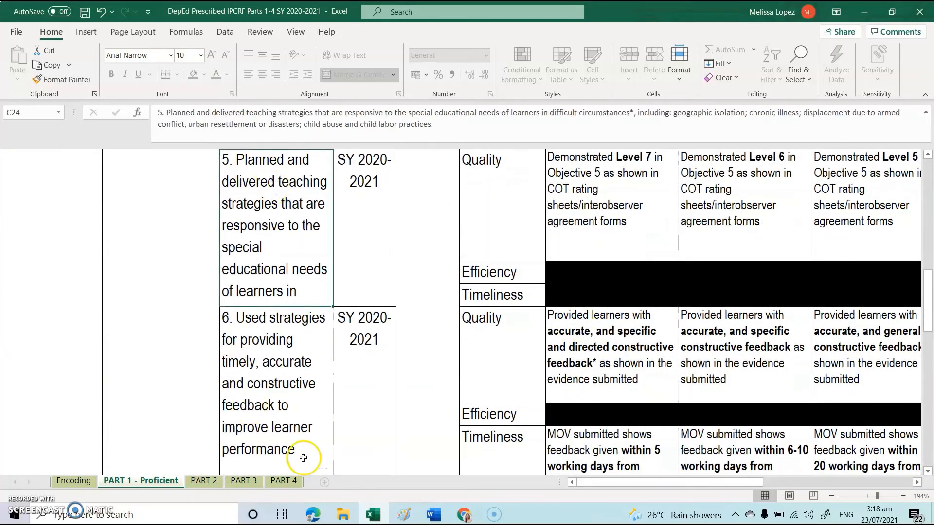
# - Return to PART 4 and locate the Strengths and Development Needs cells under Functional Competencies
pyautogui.click(284, 481)
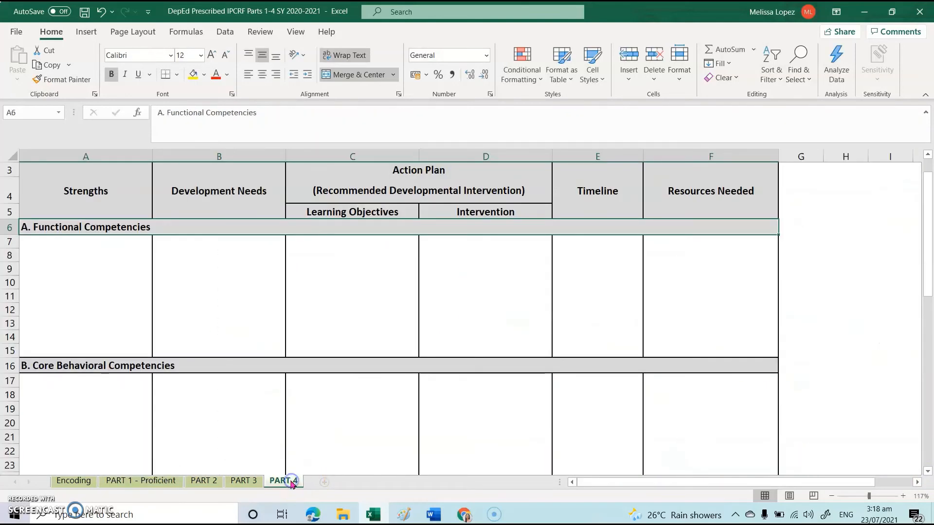
pyautogui.click(66, 264)
pyautogui.click(76, 237)
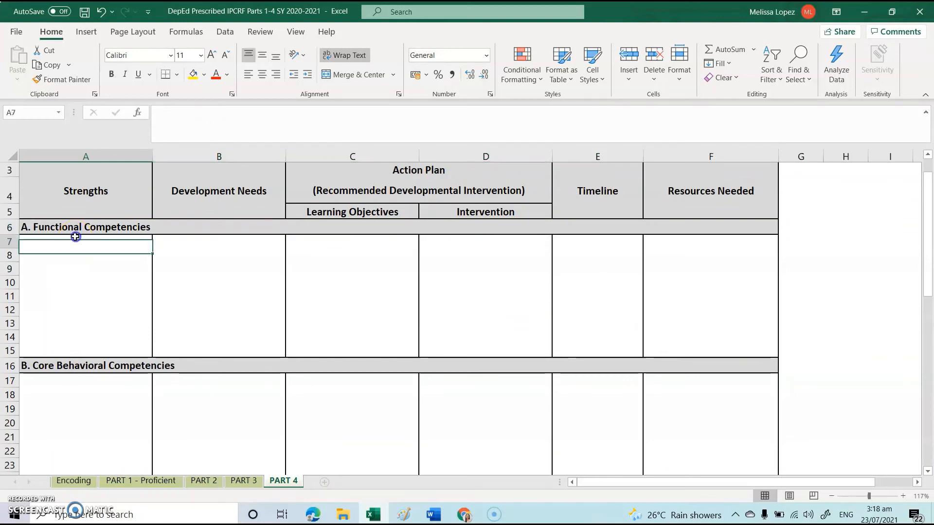
pyautogui.click(92, 261)
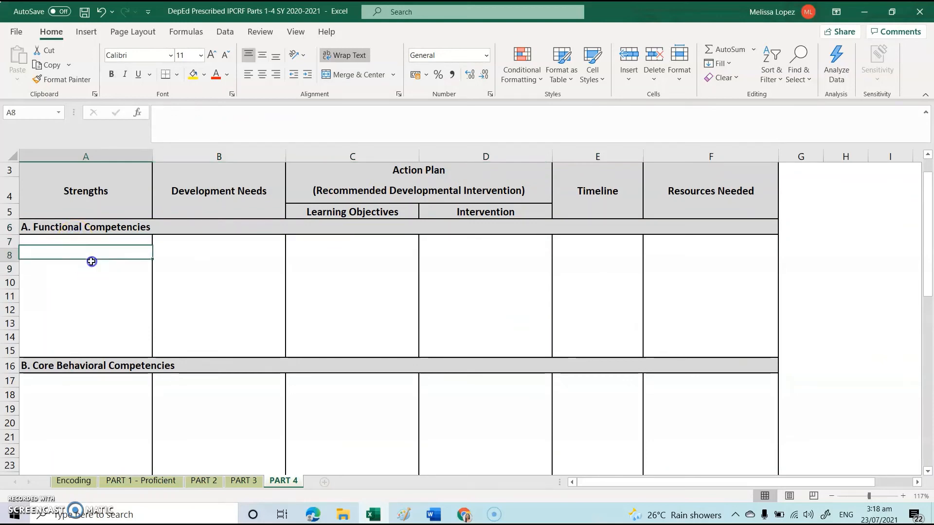
pyautogui.click(240, 249)
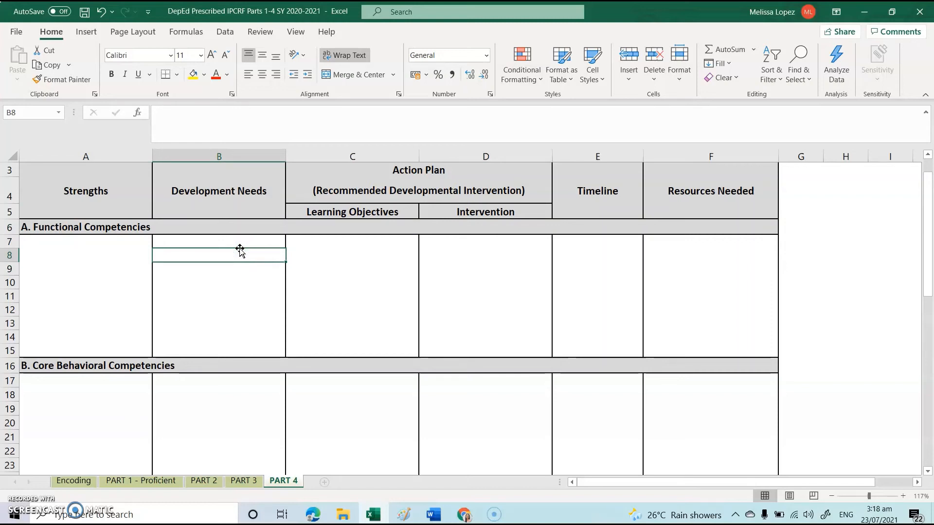
# - Check the Objective 6 rating in PART 3 and its wording in PART 1 against the Development Needs column on PART 4
pyautogui.click(244, 482)
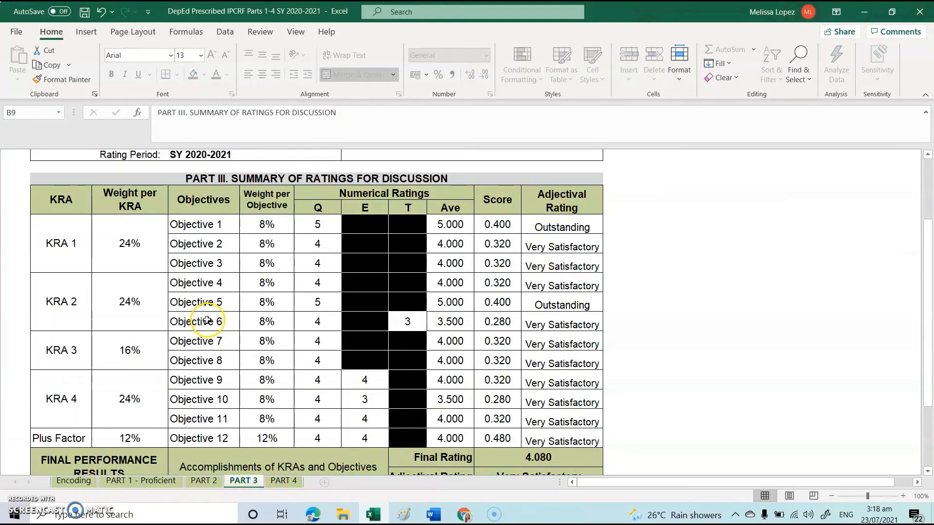
pyautogui.click(125, 482)
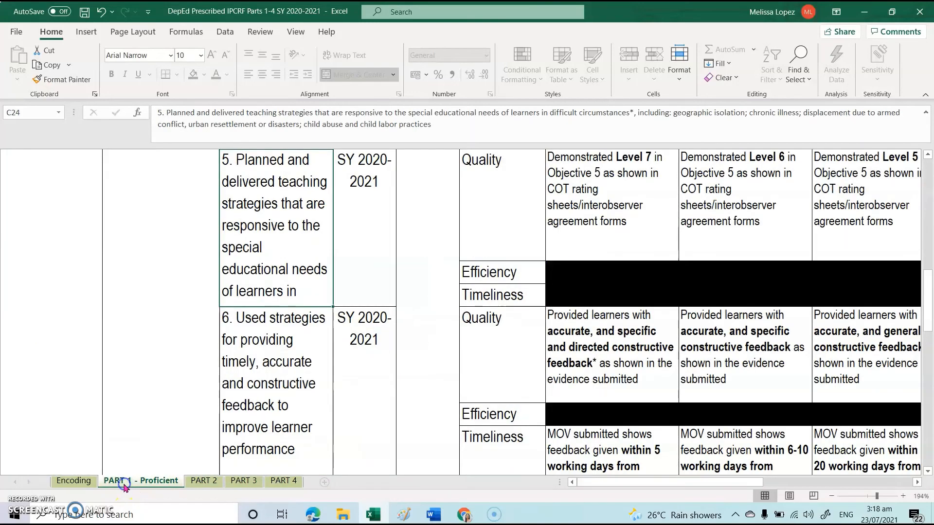
pyautogui.click(270, 419)
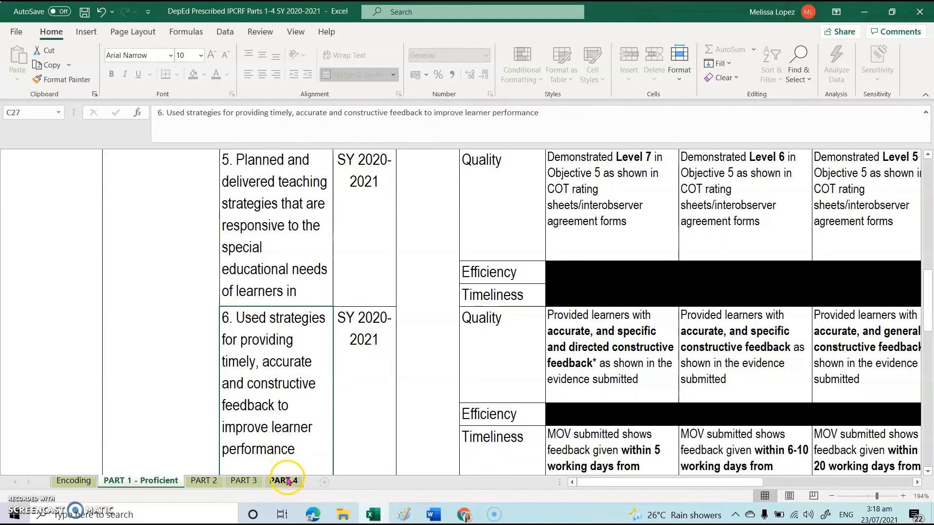
pyautogui.click(282, 481)
pyautogui.click(207, 256)
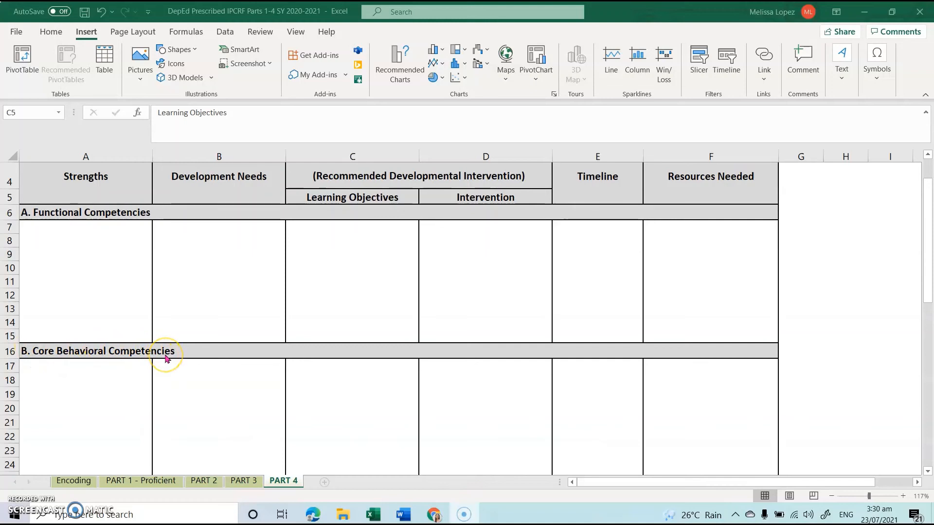
# - Compare the checked and unchecked behavioral indicators on the Encoding sheet with the Core Behavioral Competencies section of PART 4
pyautogui.click(76, 484)
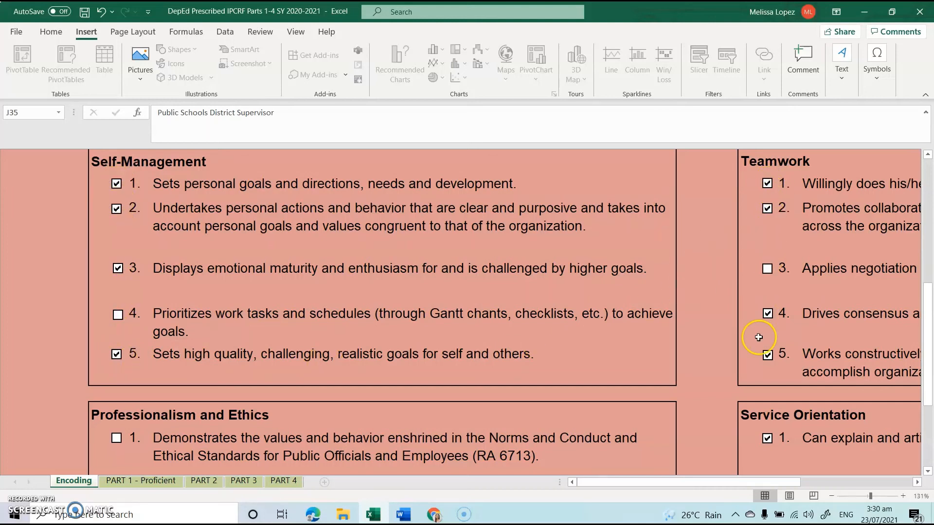
pyautogui.click(286, 482)
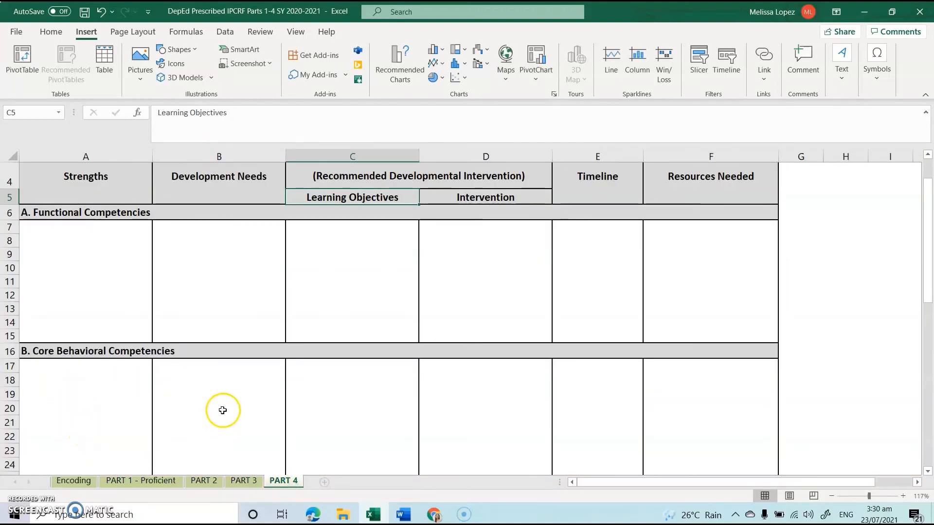
pyautogui.click(74, 481)
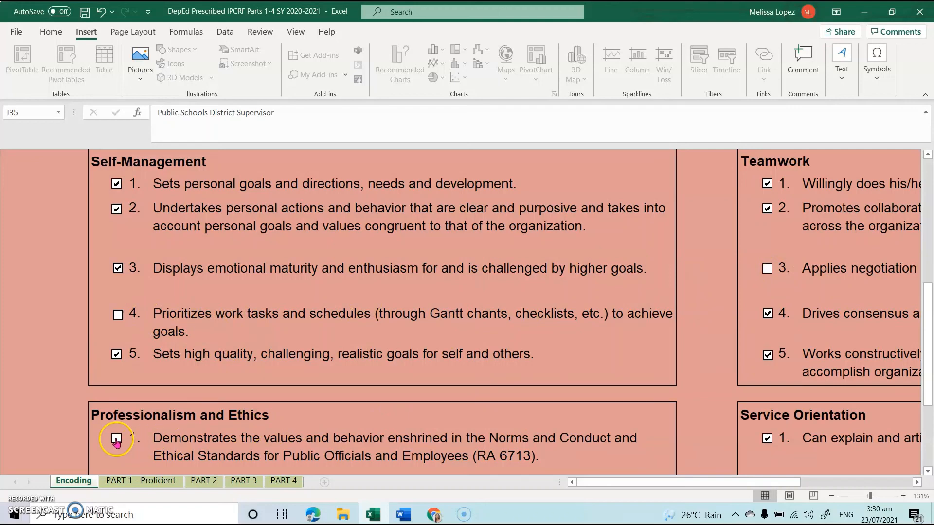
pyautogui.click(280, 480)
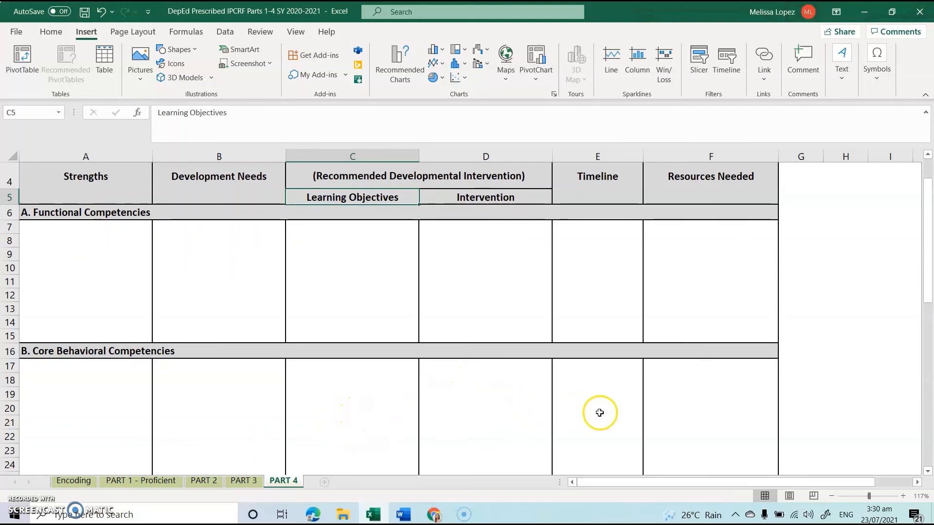
# - Insert the first e-signature image from the E-SIGNATURES folder on this device into the PART 4 sheet
pyautogui.moveTo(923, 308); pyautogui.dragTo(924, 393)
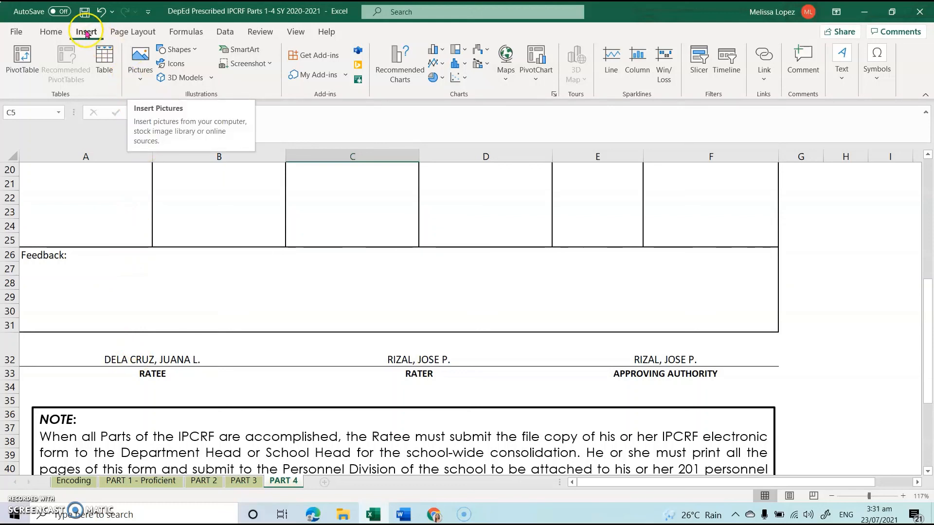
pyautogui.click(140, 69)
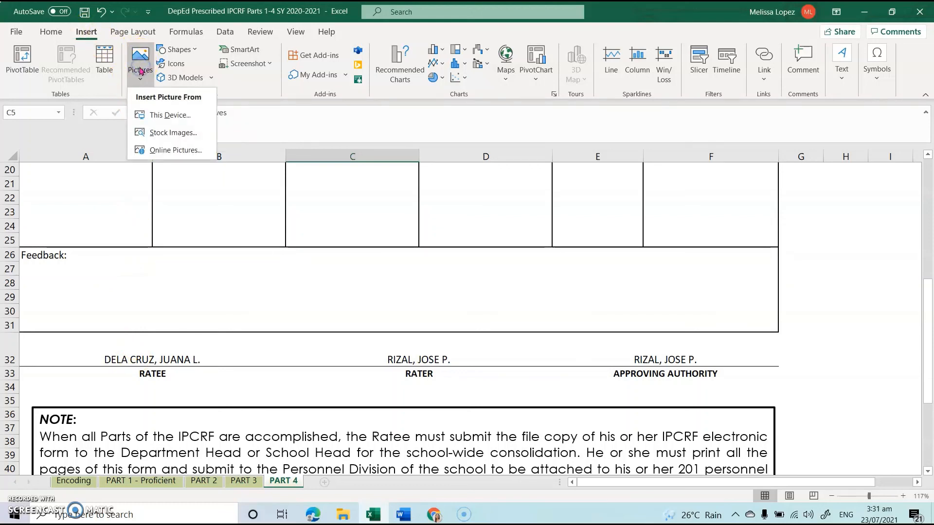
pyautogui.click(152, 115)
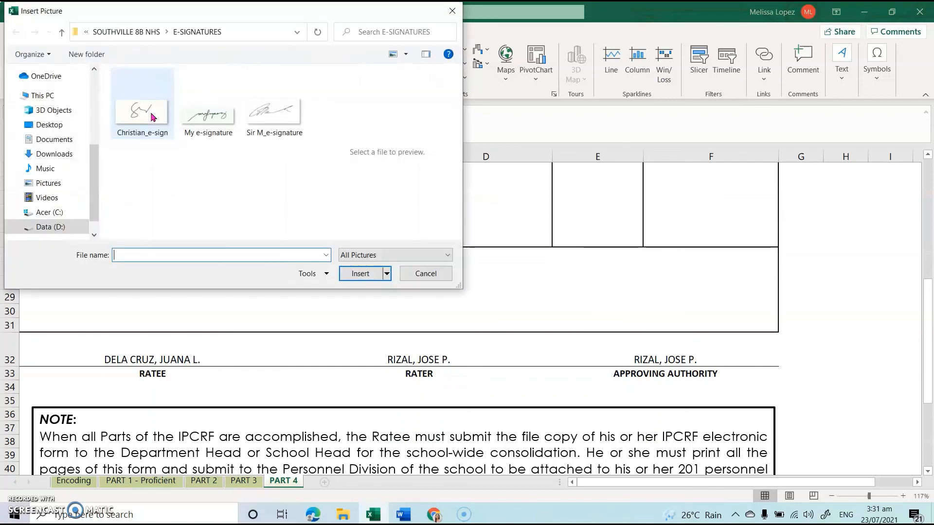
pyautogui.click(144, 127)
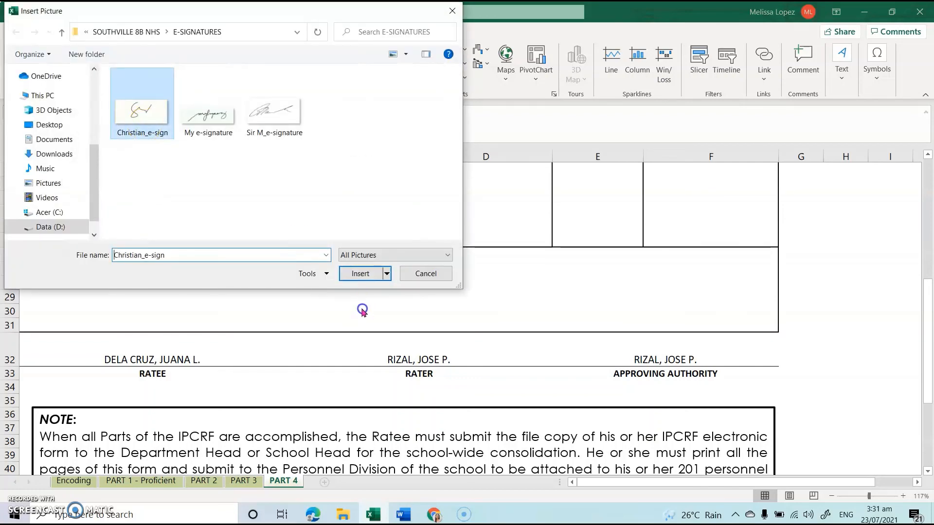
pyautogui.click(358, 273)
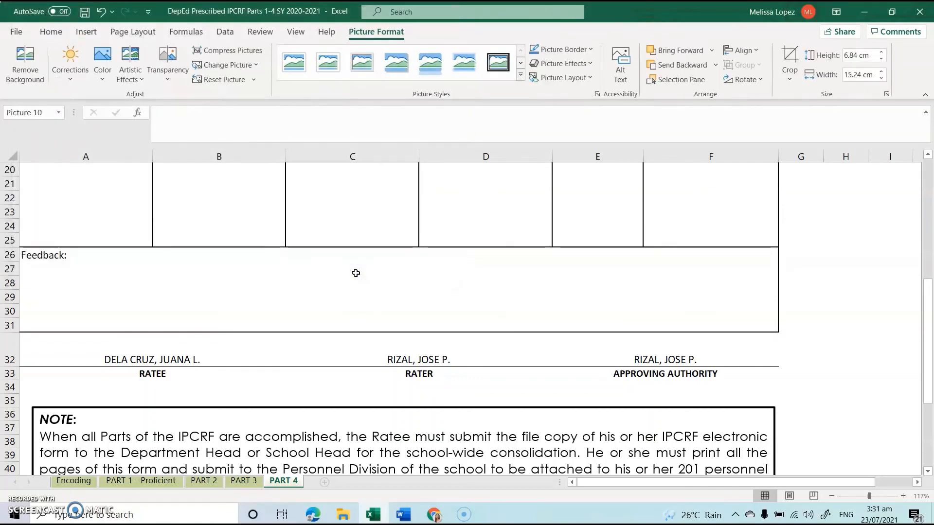
# - Shrink the inserted signature to about 0.72 cm high by 1.61 cm wide and place it just above the ratee's name in row 32
pyautogui.scroll(7, 355, 281)
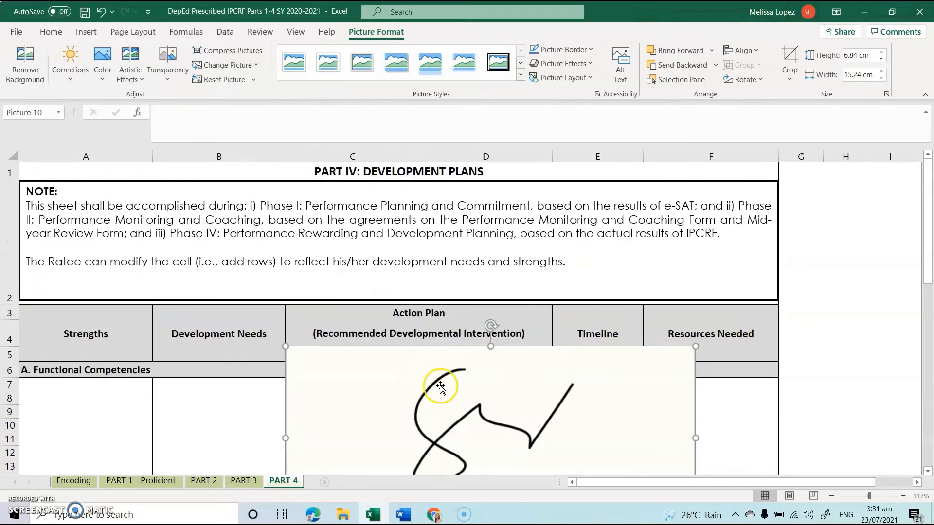
pyautogui.moveTo(441, 386)
pyautogui.mouseDown()
pyautogui.moveTo(371, 381)
pyautogui.moveTo(202, 395)
pyautogui.mouseUp()
pyautogui.moveTo(928, 271); pyautogui.dragTo(927, 326)
pyautogui.moveTo(361, 215); pyautogui.dragTo(391, 291)
pyautogui.moveTo(489, 376)
pyautogui.mouseDown()
pyautogui.moveTo(125, 212)
pyautogui.moveTo(217, 409)
pyautogui.mouseUp()
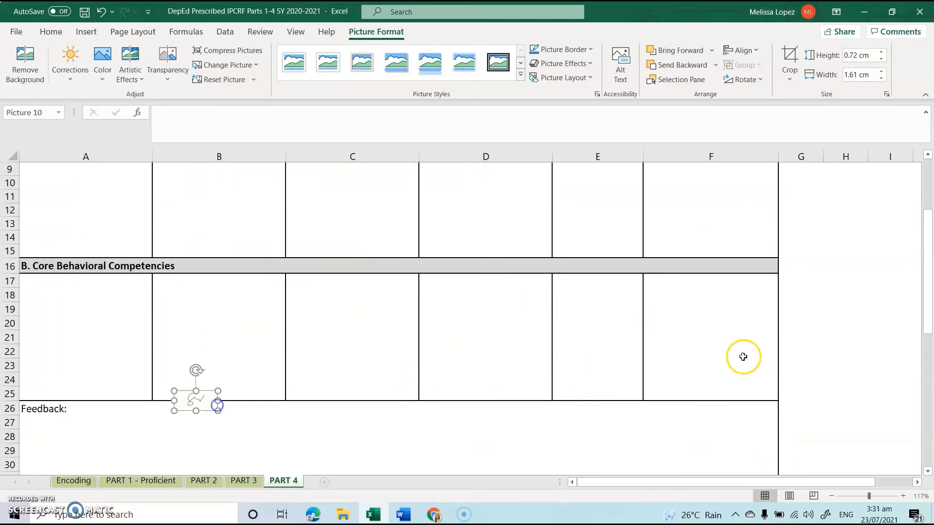
pyautogui.moveTo(926, 308); pyautogui.dragTo(927, 348)
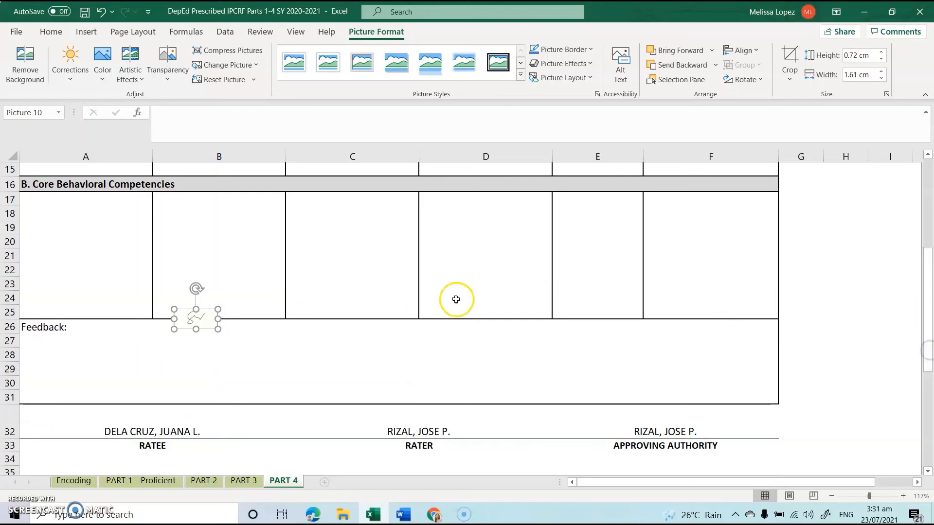
pyautogui.moveTo(197, 324); pyautogui.dragTo(154, 423)
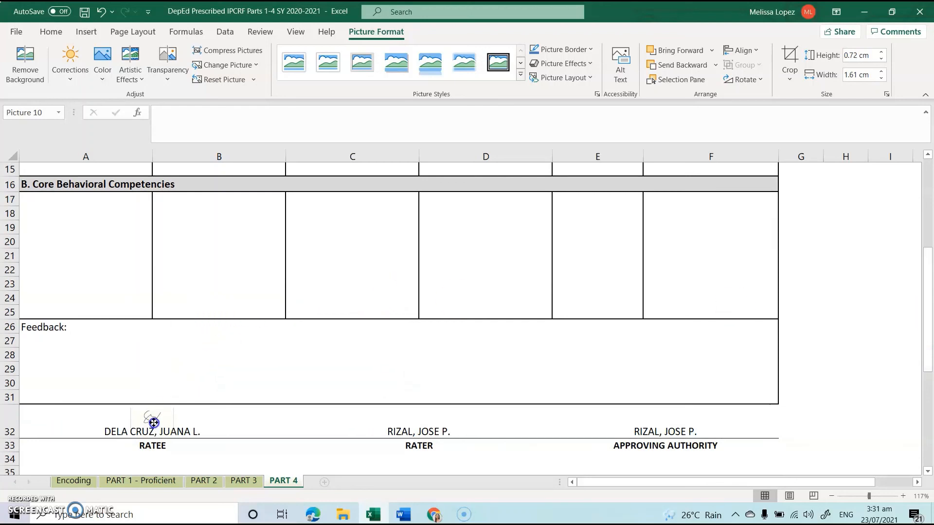
# - Finalize Part 4 by entering the ratee's password, and dismiss the confirmation
pyautogui.moveTo(927, 273); pyautogui.dragTo(930, 364)
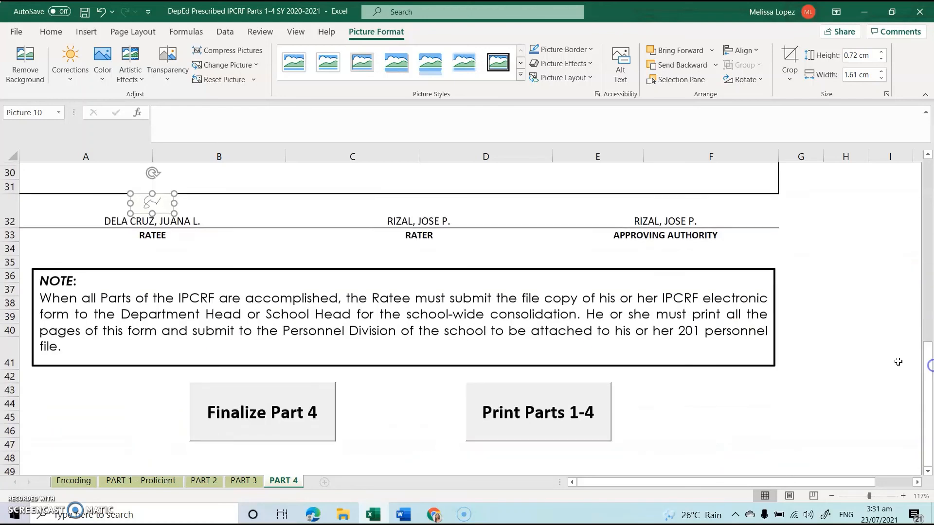
pyautogui.click(263, 426)
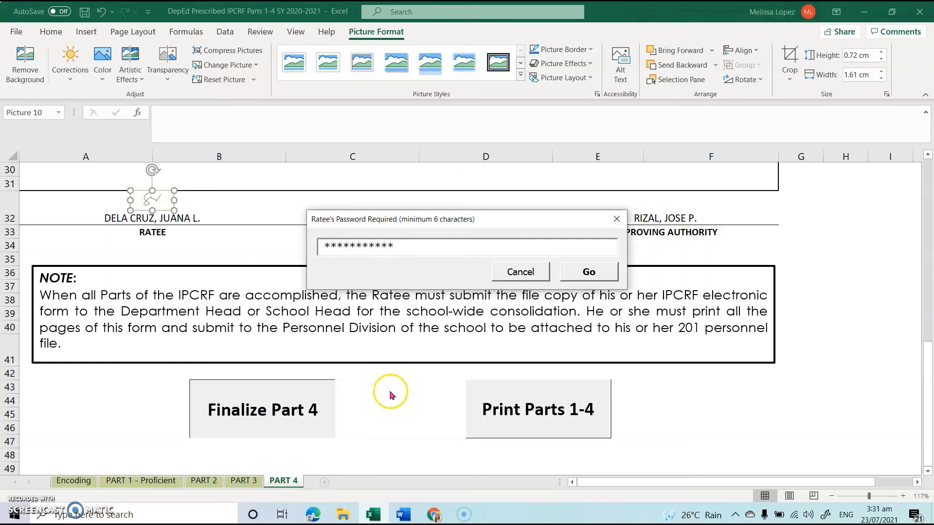
pyautogui.click(597, 271)
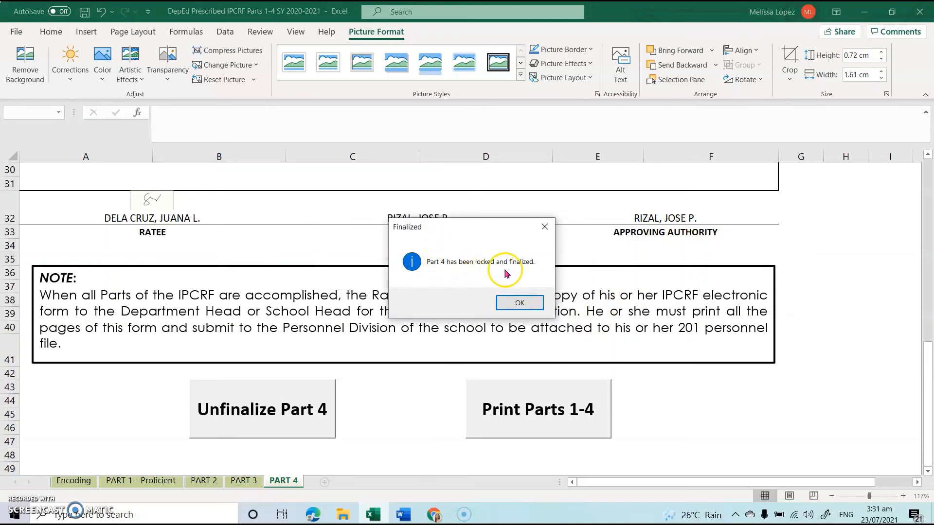
pyautogui.click(516, 306)
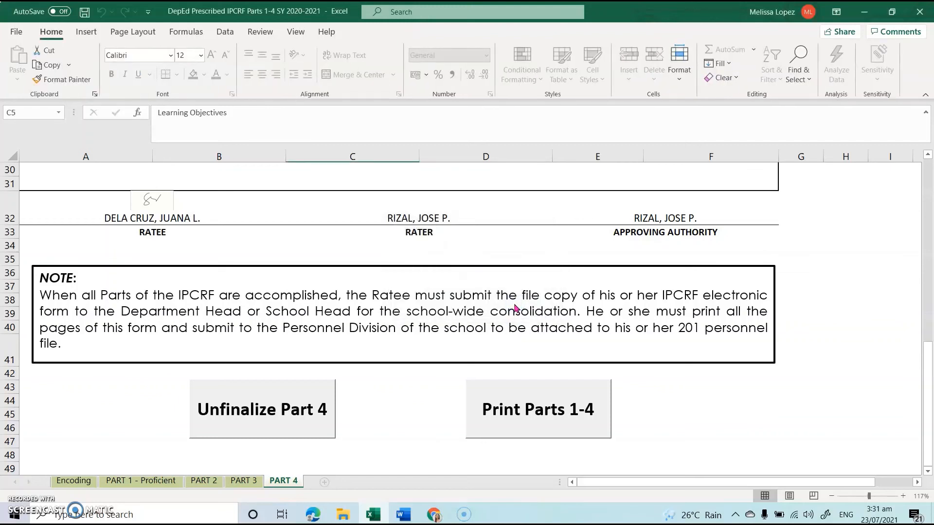